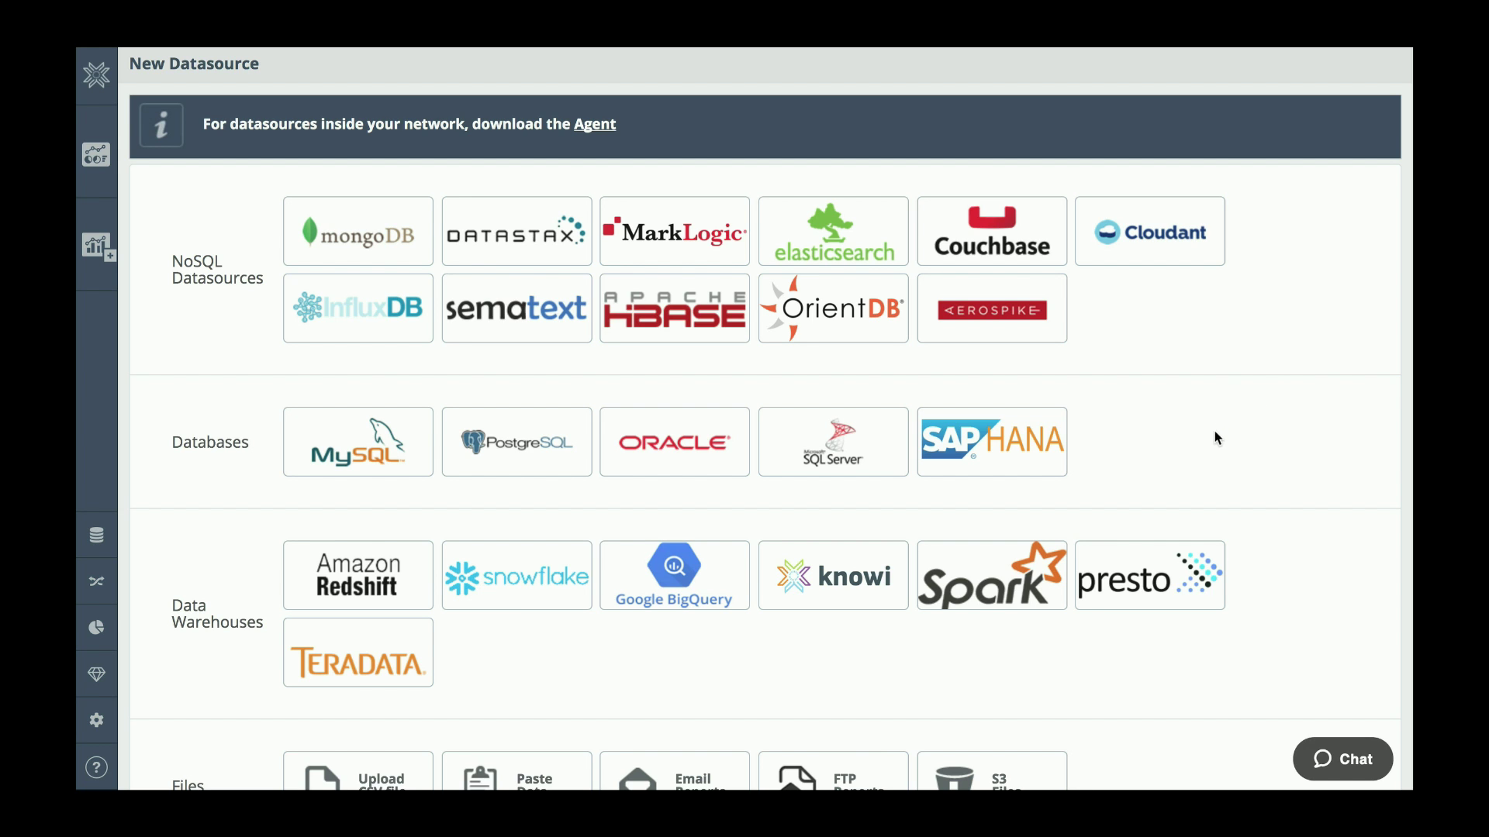
Pick the mongoDB tile under NoSQL Datasources to get its prefilled connection form.
{"action": "scroll", "coordinate": [1207, 455], "scroll_direction": "down", "scroll_amount": 2}
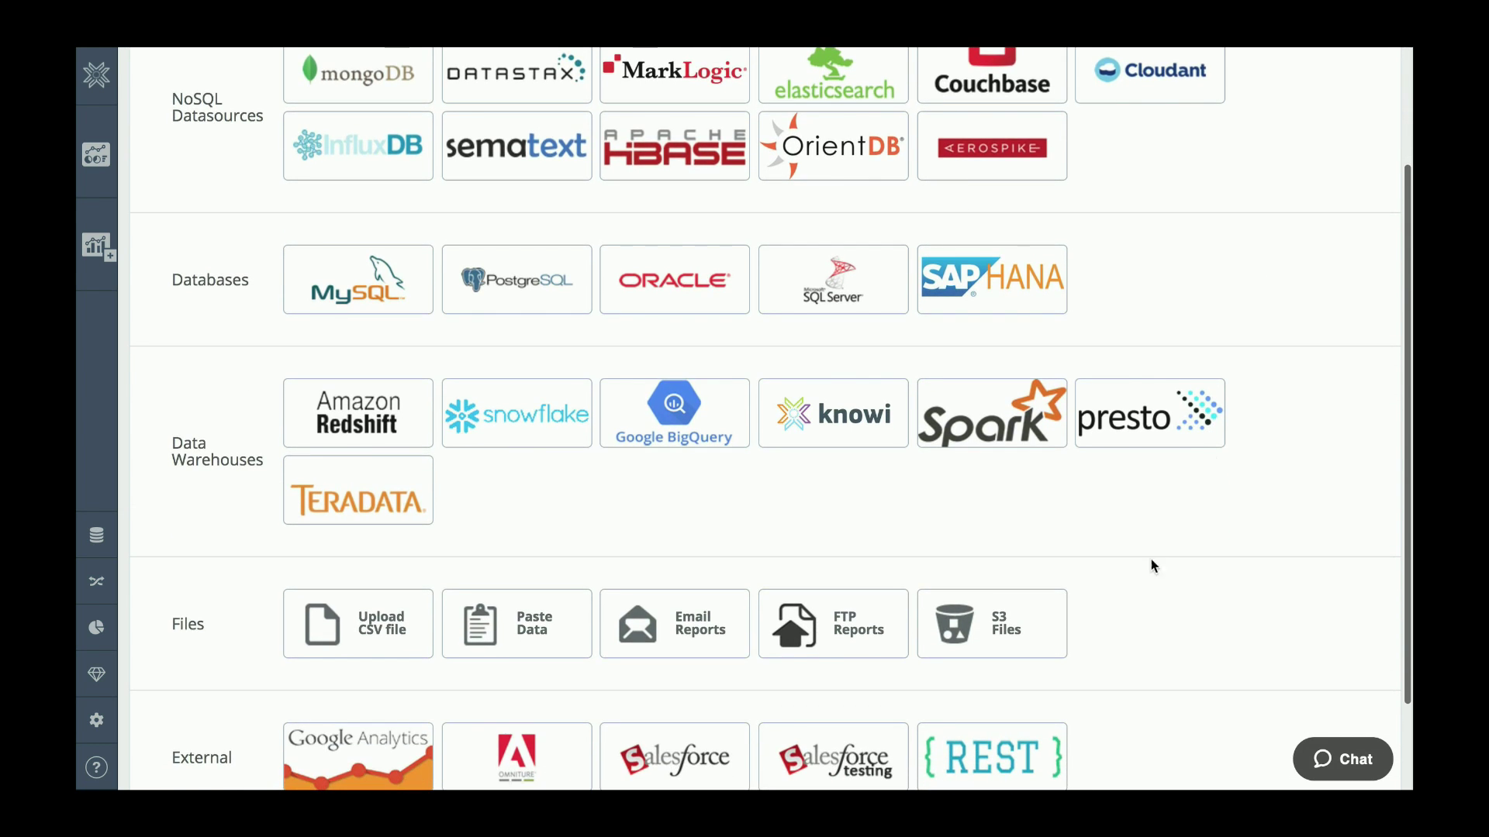
{"action": "scroll", "coordinate": [1138, 610], "scroll_direction": "down", "scroll_amount": 1}
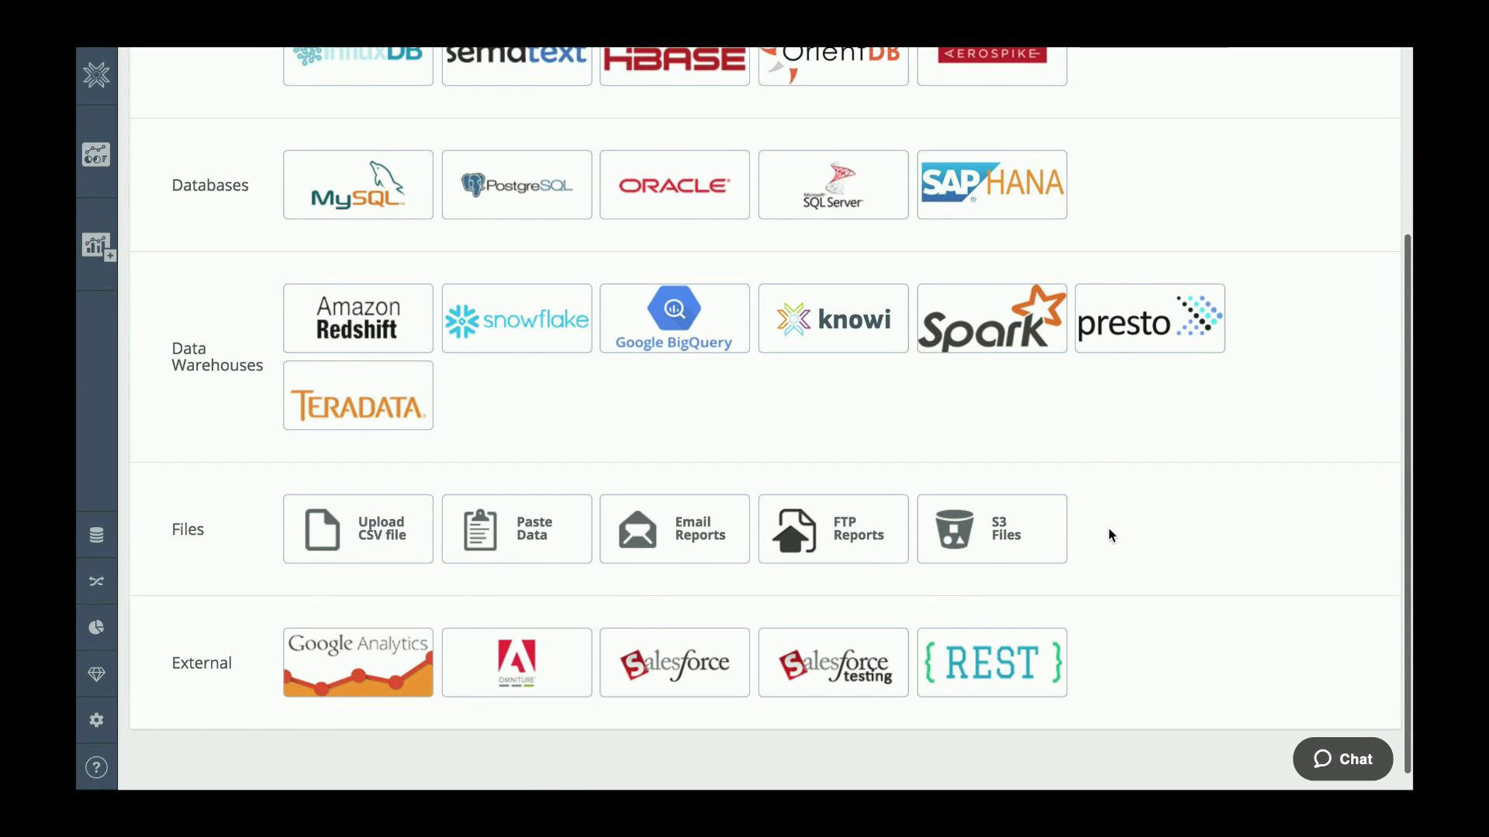
{"action": "scroll", "coordinate": [1105, 377], "scroll_direction": "up", "scroll_amount": 3}
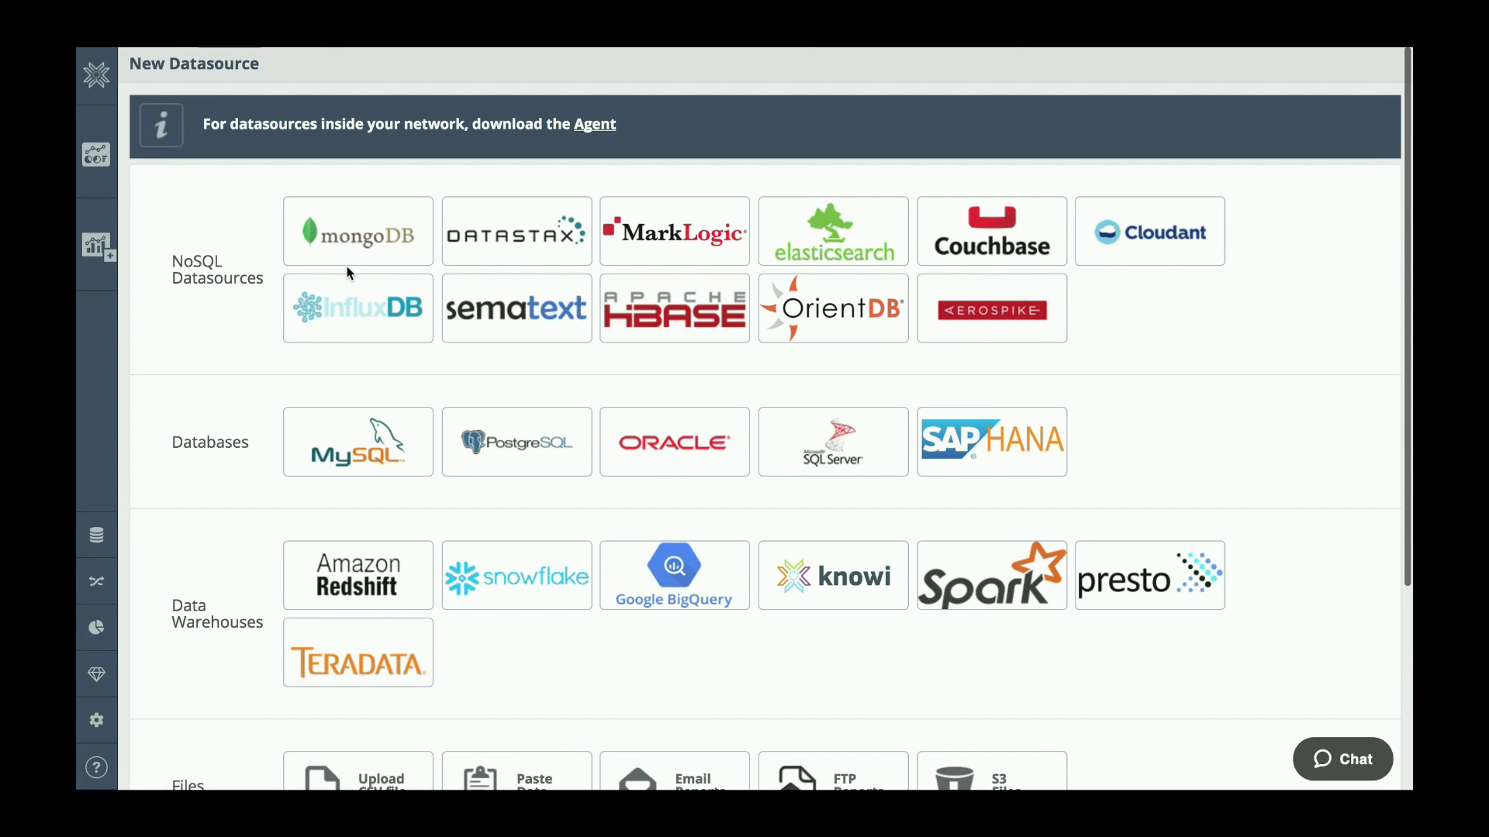
{"action": "left_click", "coordinate": [375, 248]}
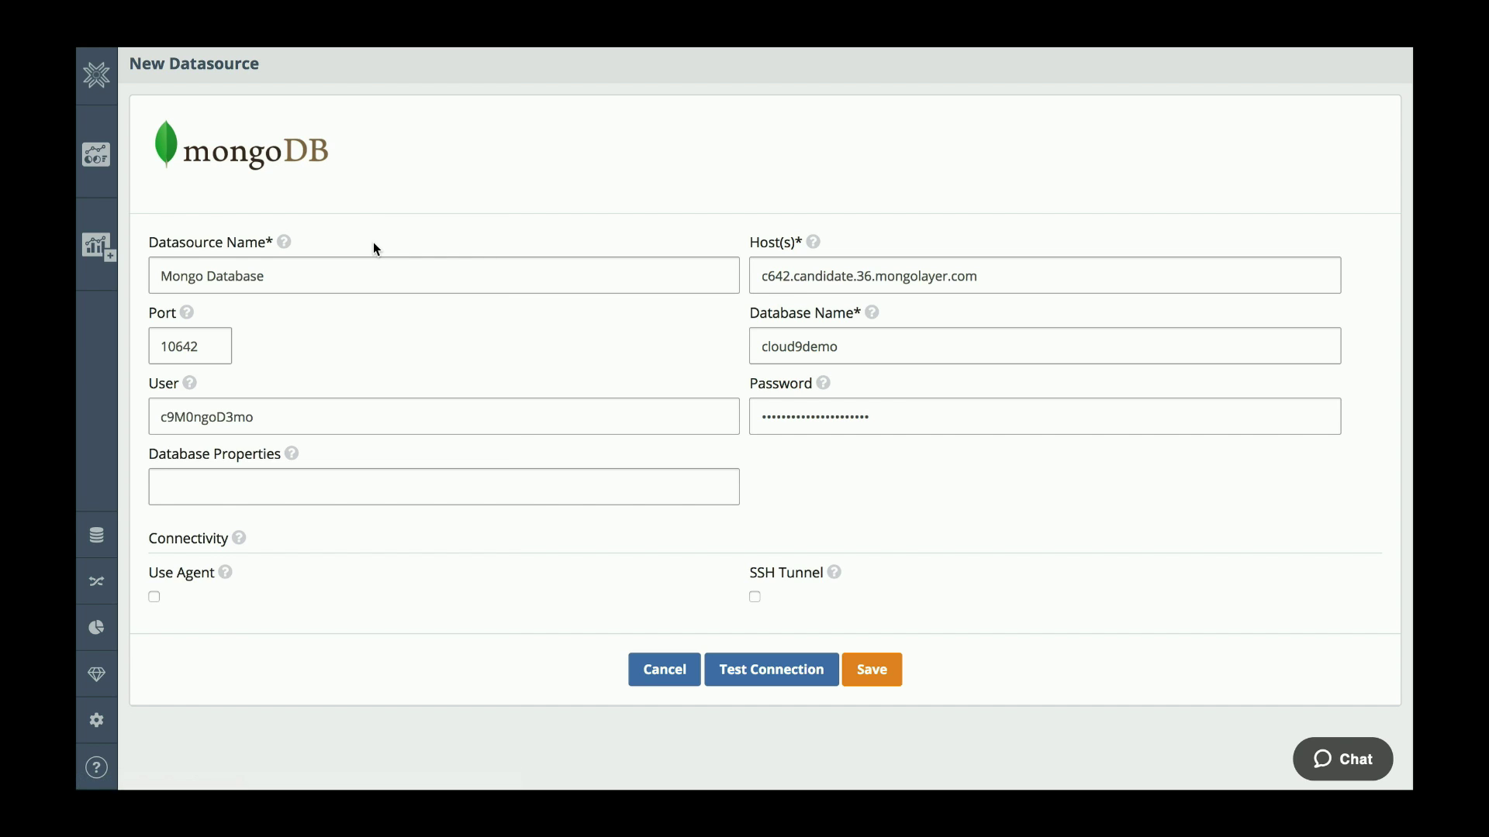
Rename the datasource 'Mongo Database - Lo Test MDB', test the connection, and save it.
{"action": "left_click", "coordinate": [374, 277]}
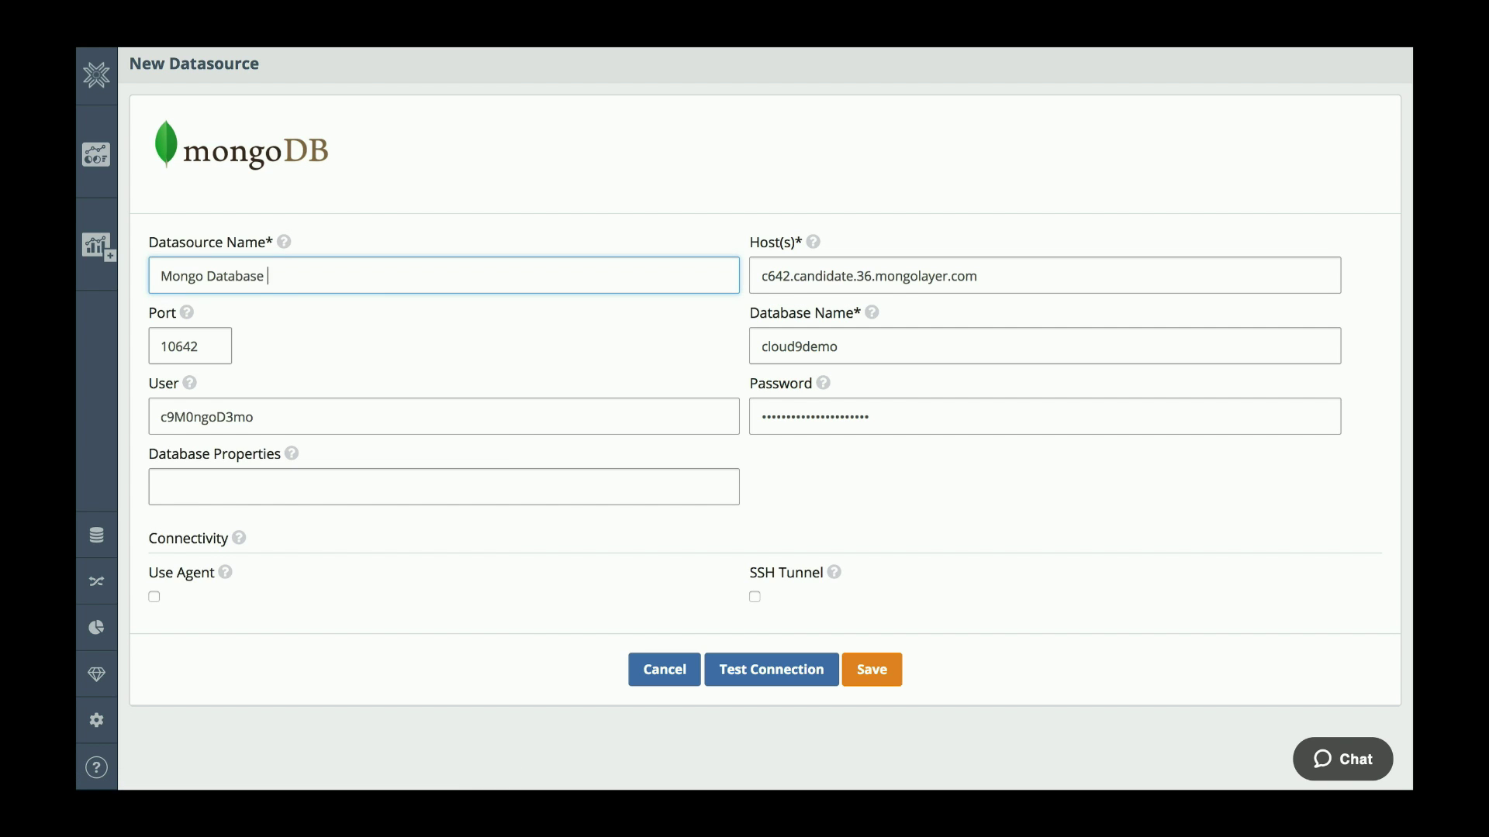
{"action": "type", "text": "- Lo Test MDB"}
{"action": "left_click", "coordinate": [773, 671]}
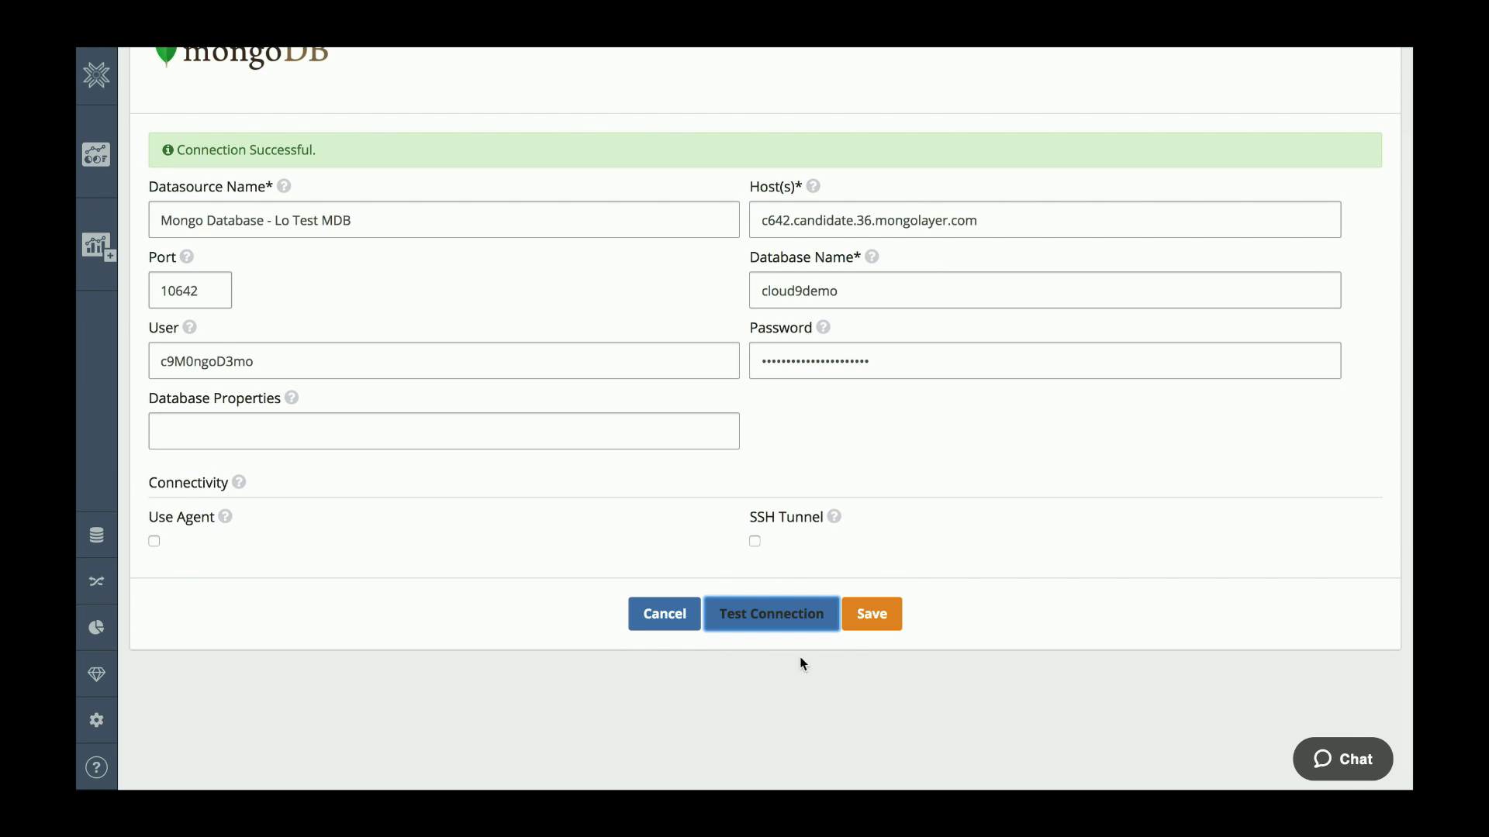
{"action": "left_click", "coordinate": [894, 615]}
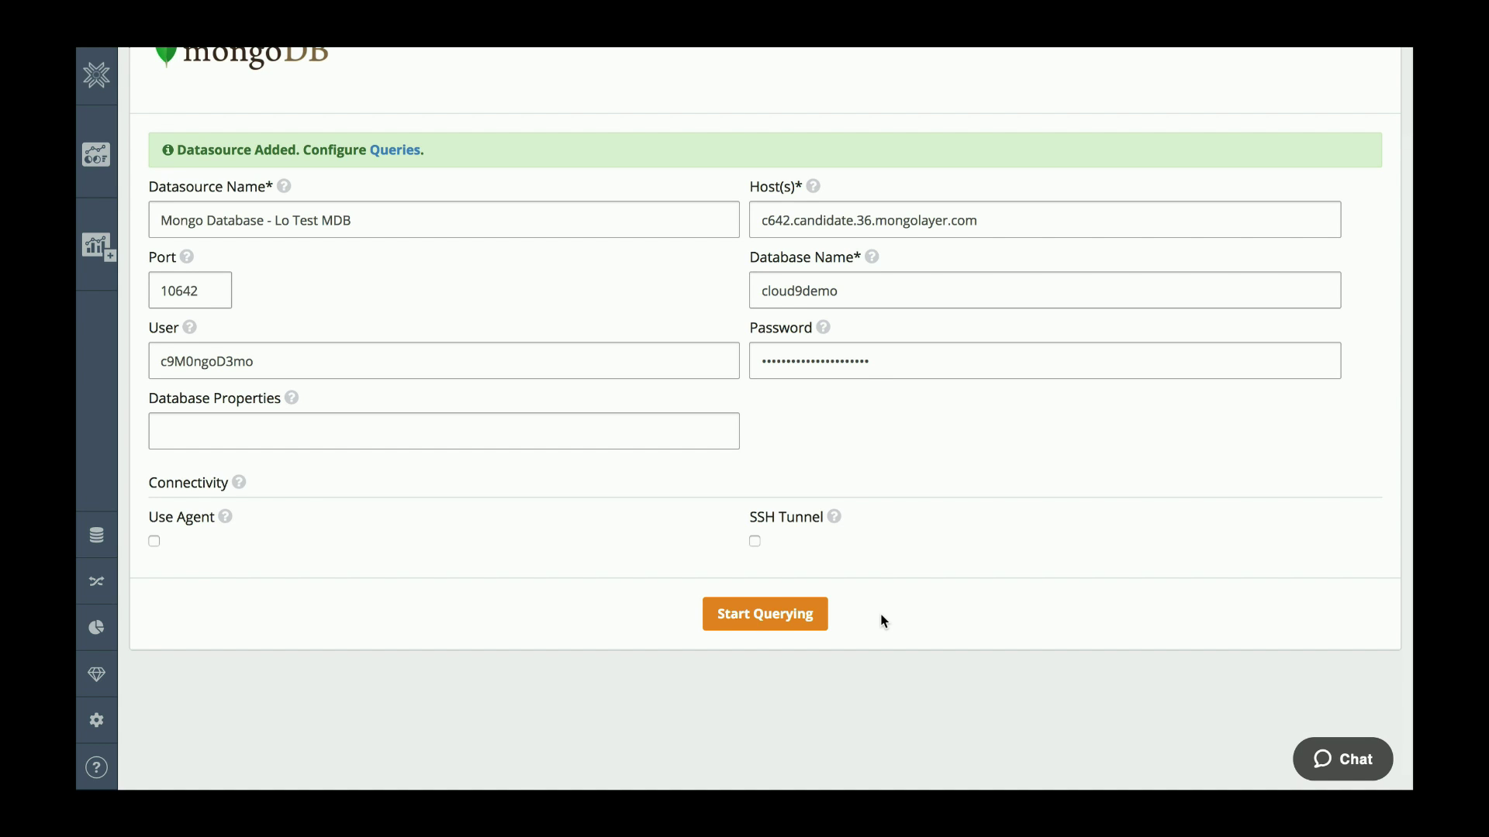
{"action": "left_click", "coordinate": [781, 619]}
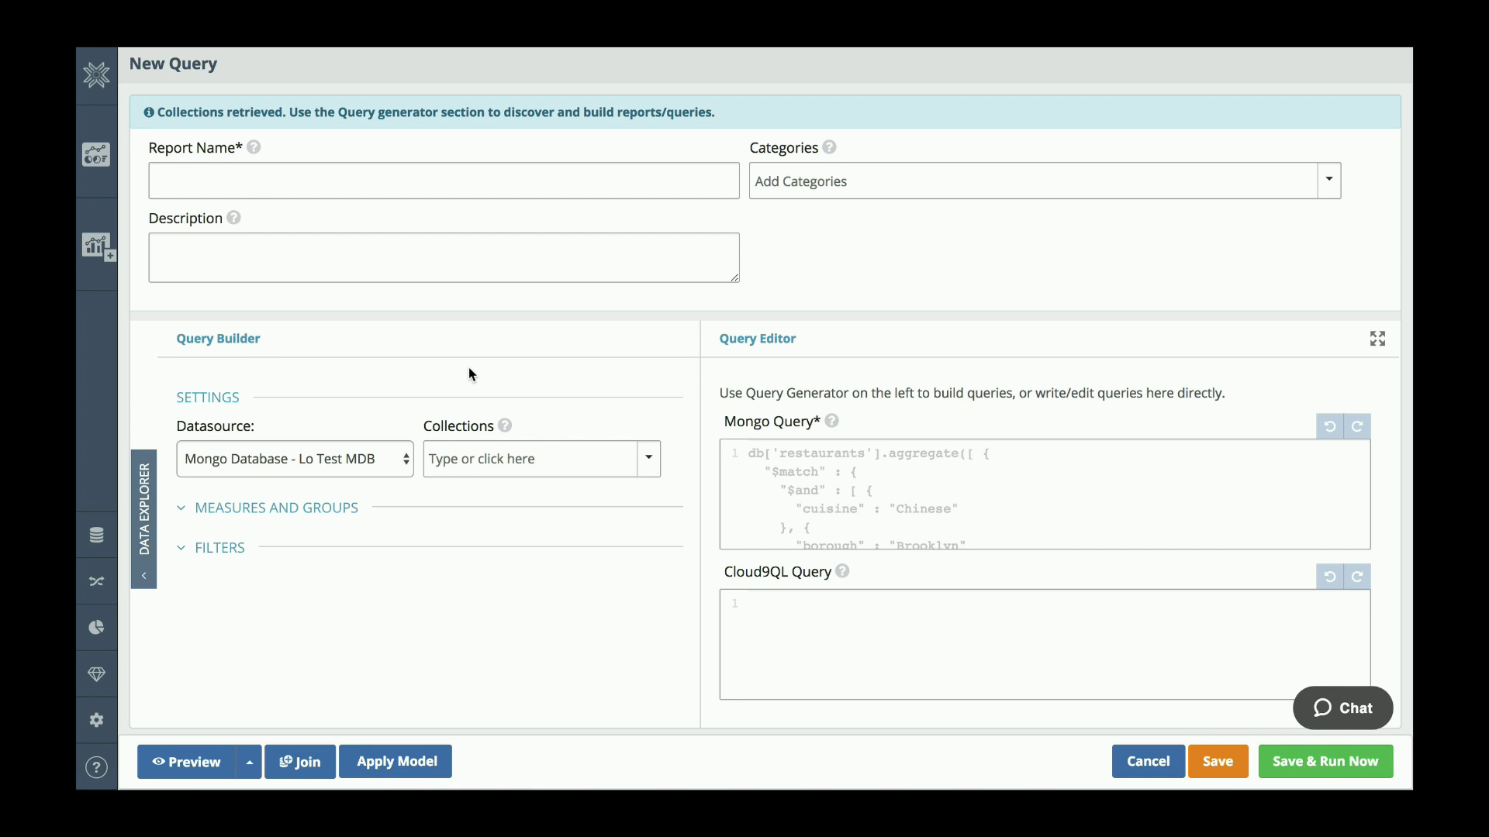
Query the restaurants collection and expand its fields and Measures and Groups in Data Explorer.
{"action": "left_click", "coordinate": [649, 457]}
{"action": "scroll", "coordinate": [582, 655], "scroll_direction": "down", "scroll_amount": 2}
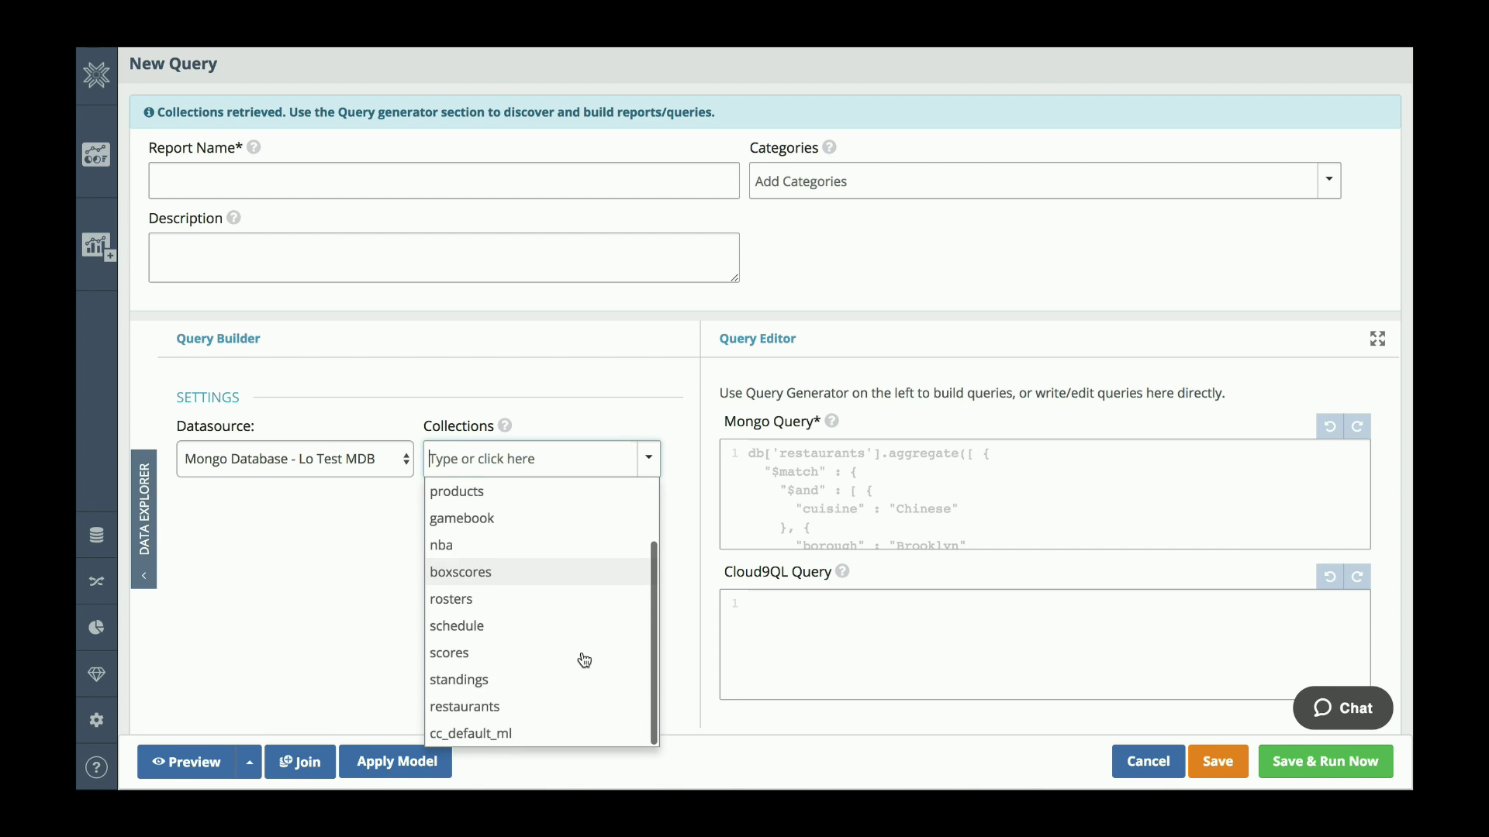
{"action": "left_click", "coordinate": [498, 708]}
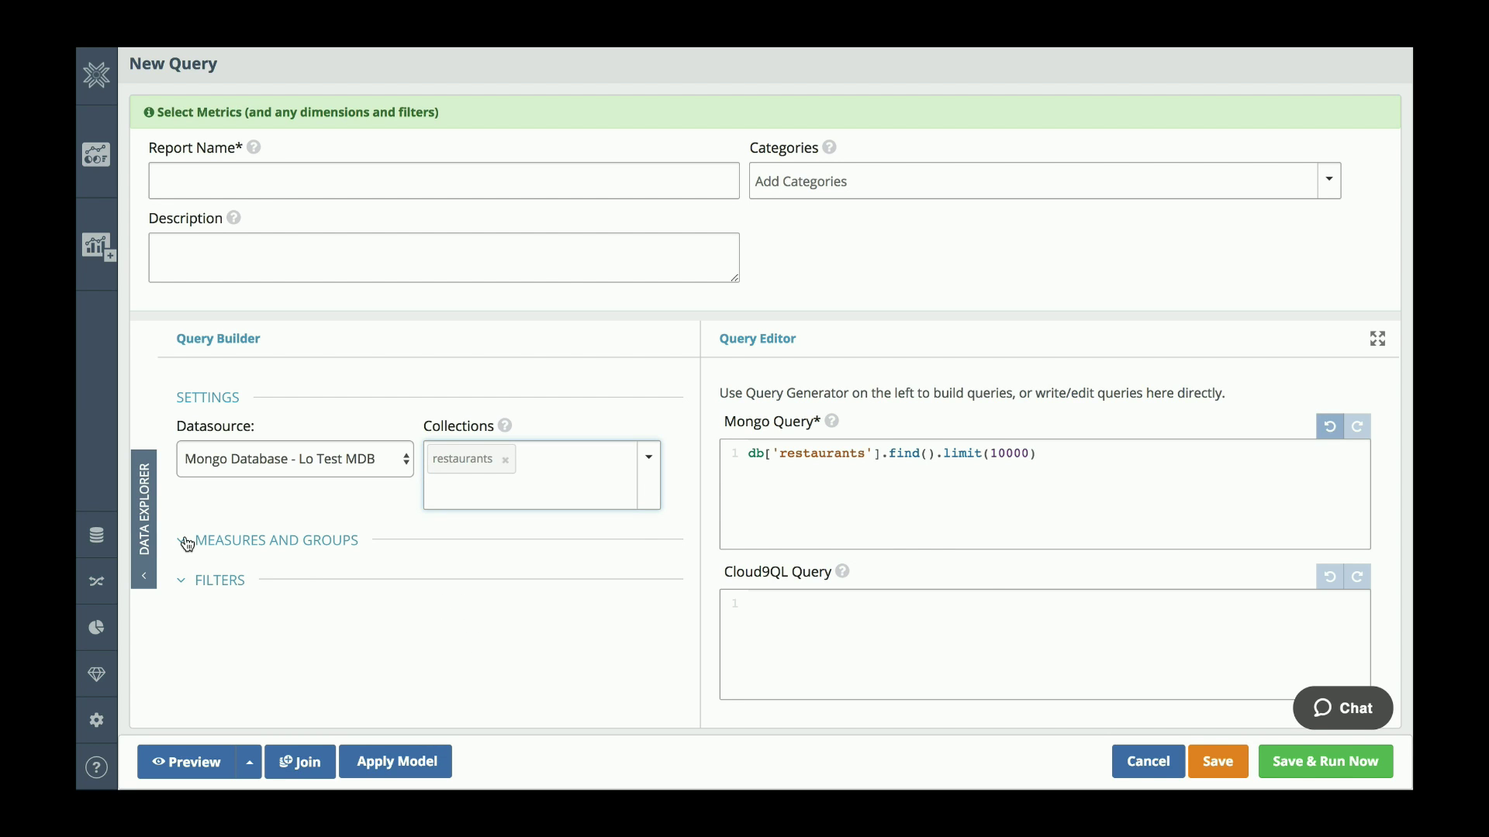
{"action": "left_click", "coordinate": [144, 574]}
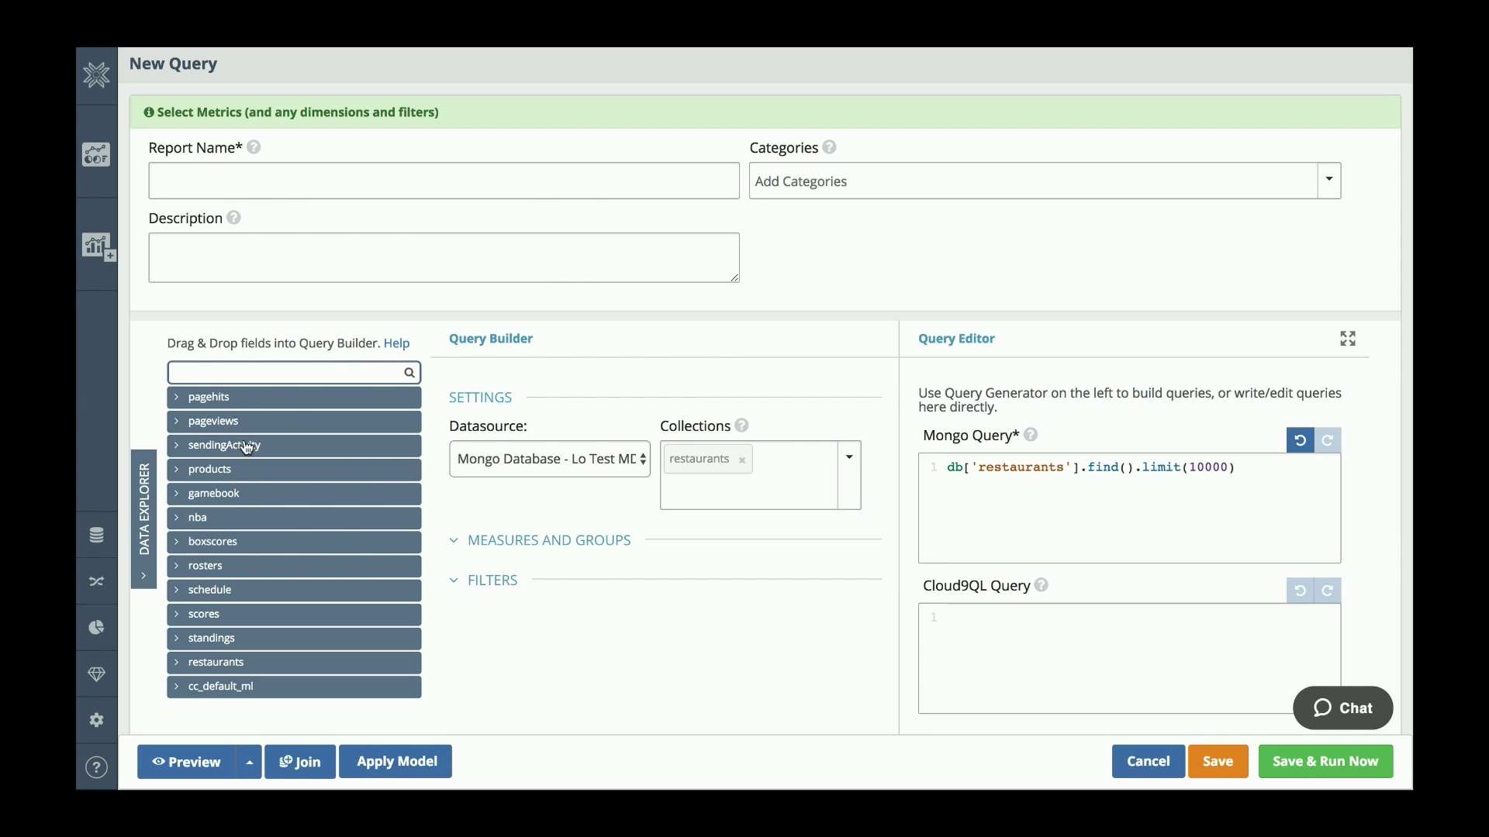
{"action": "left_click", "coordinate": [180, 667]}
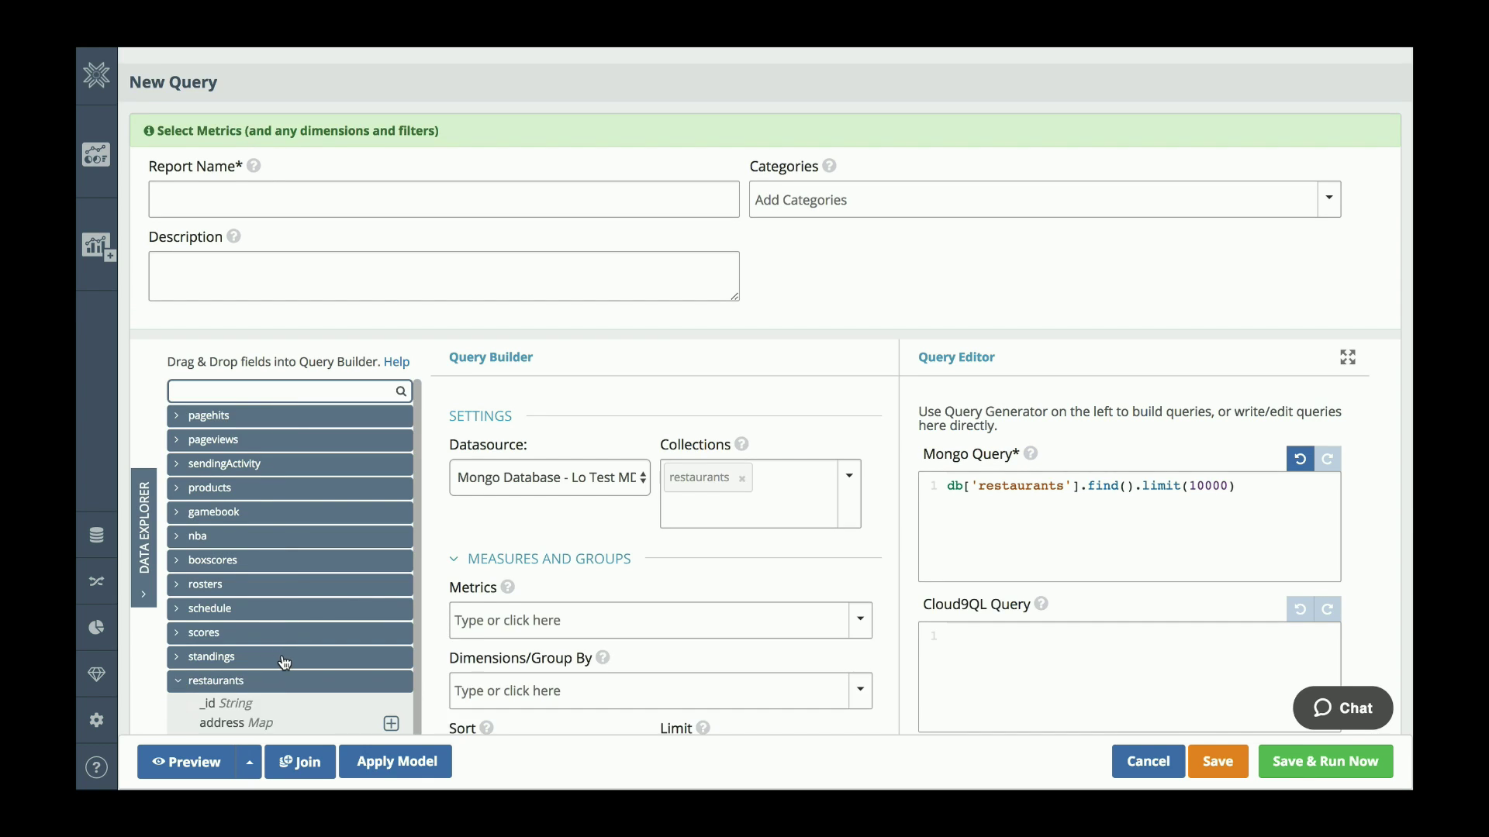
{"action": "scroll", "coordinate": [275, 612], "scroll_direction": "down", "scroll_amount": 3}
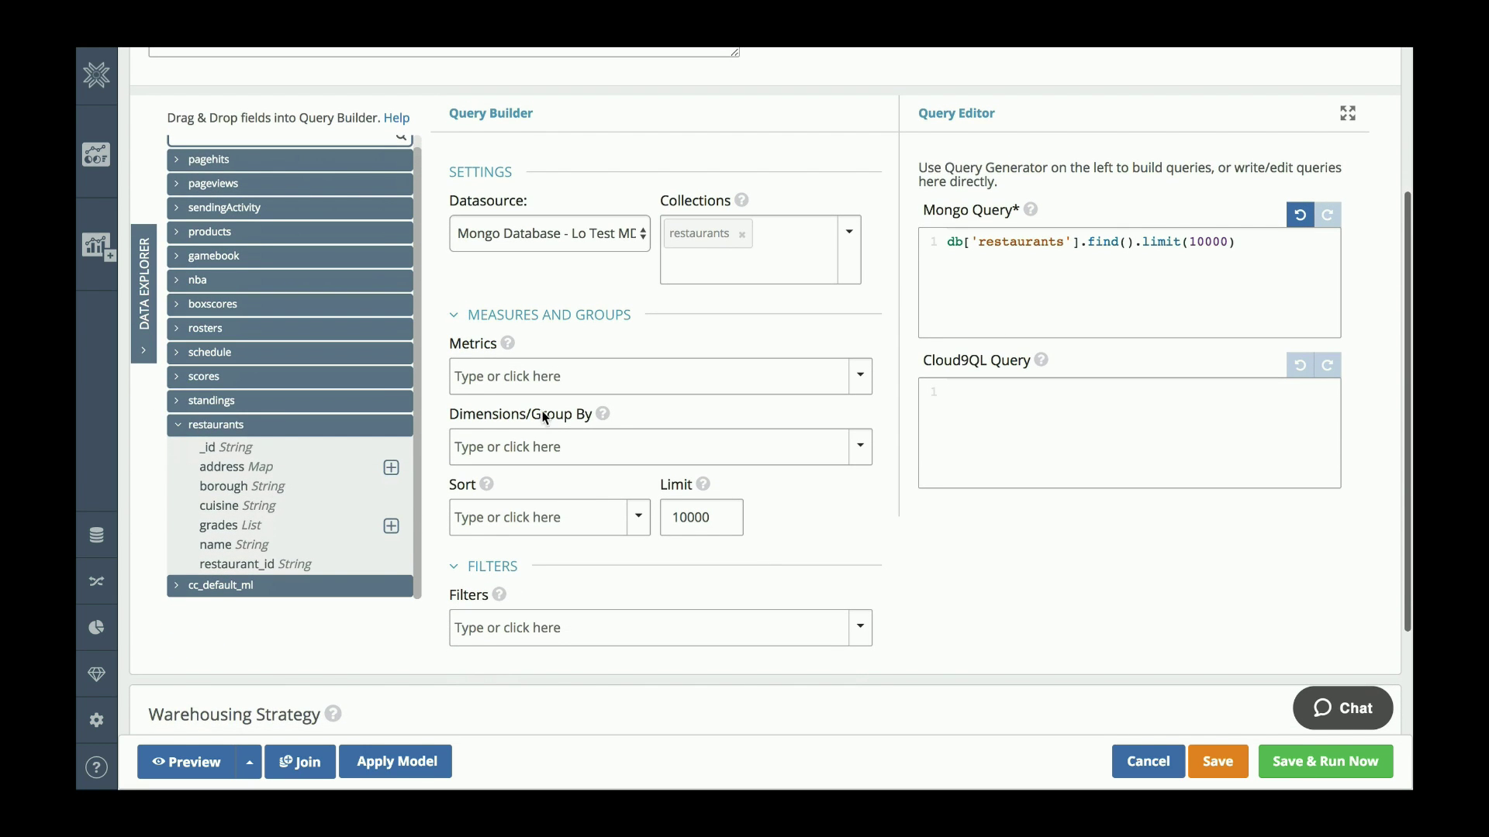
Add _id, borough, cuisine, address and name to the query's Metrics.
{"action": "left_click", "coordinate": [574, 382]}
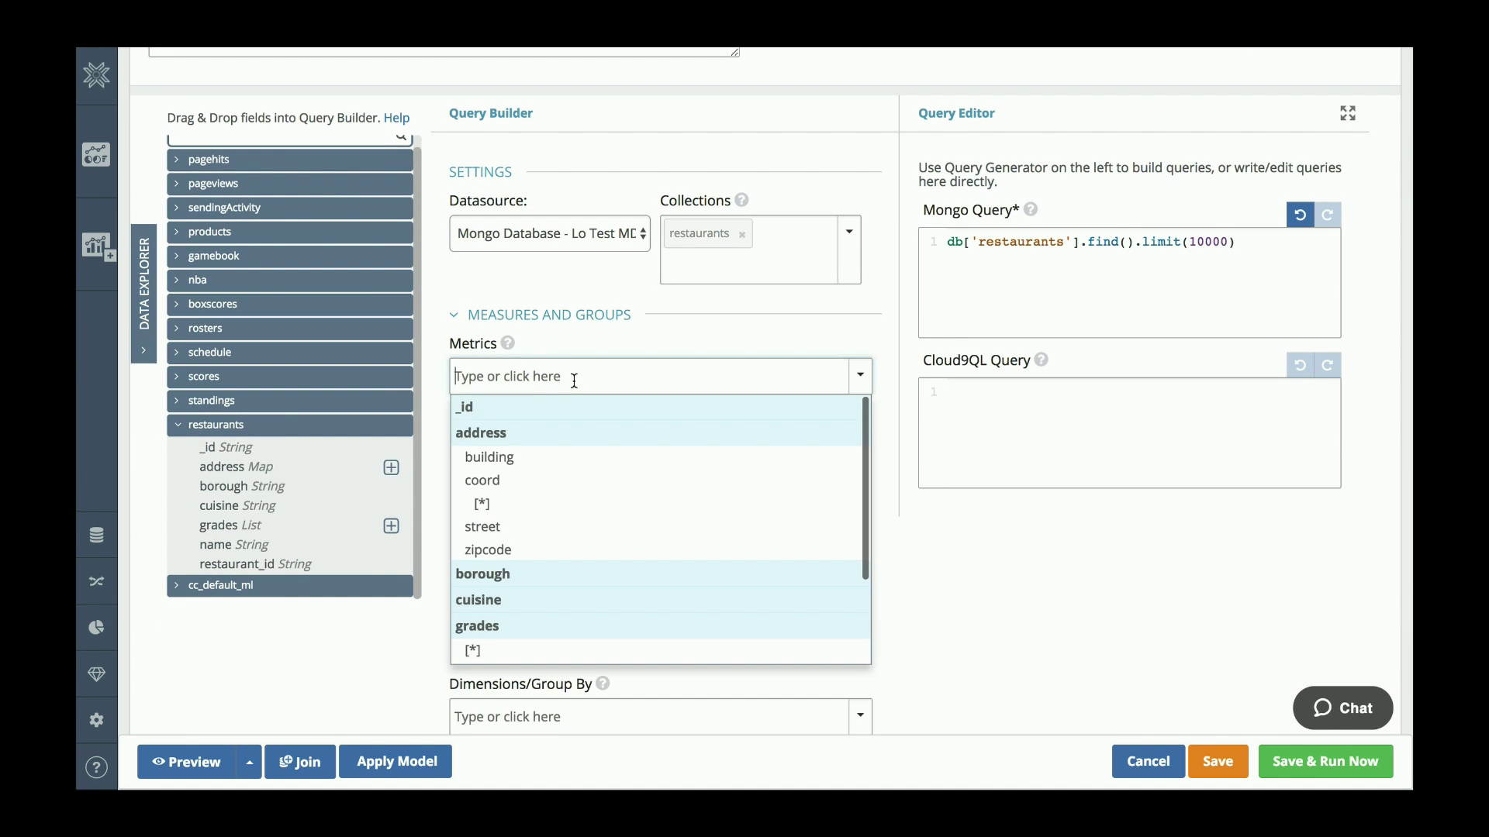
{"action": "left_click", "coordinate": [477, 415]}
{"action": "left_click", "coordinate": [583, 382]}
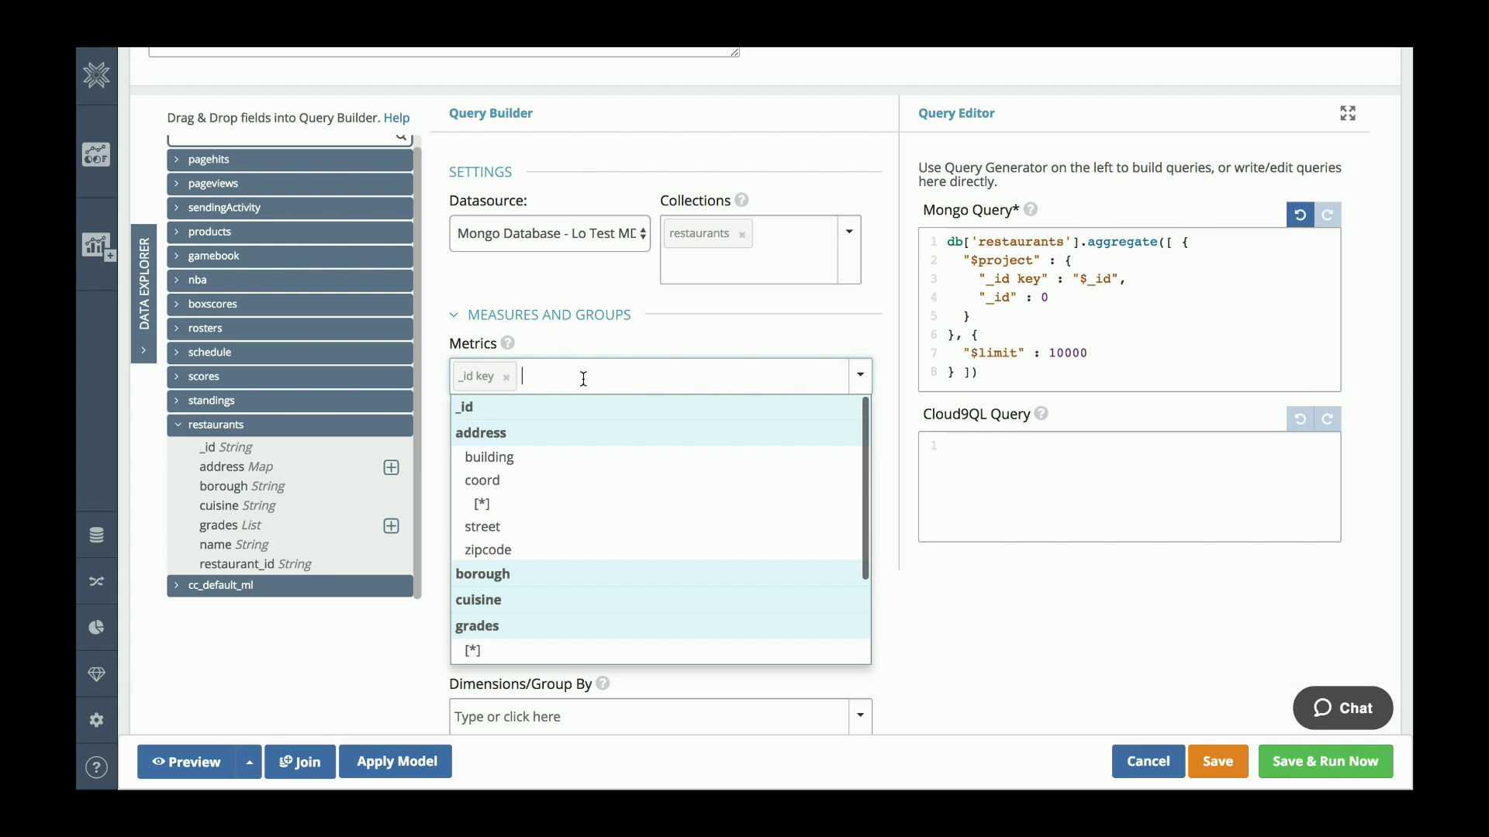
{"action": "left_click", "coordinate": [508, 570]}
{"action": "left_click", "coordinate": [630, 381]}
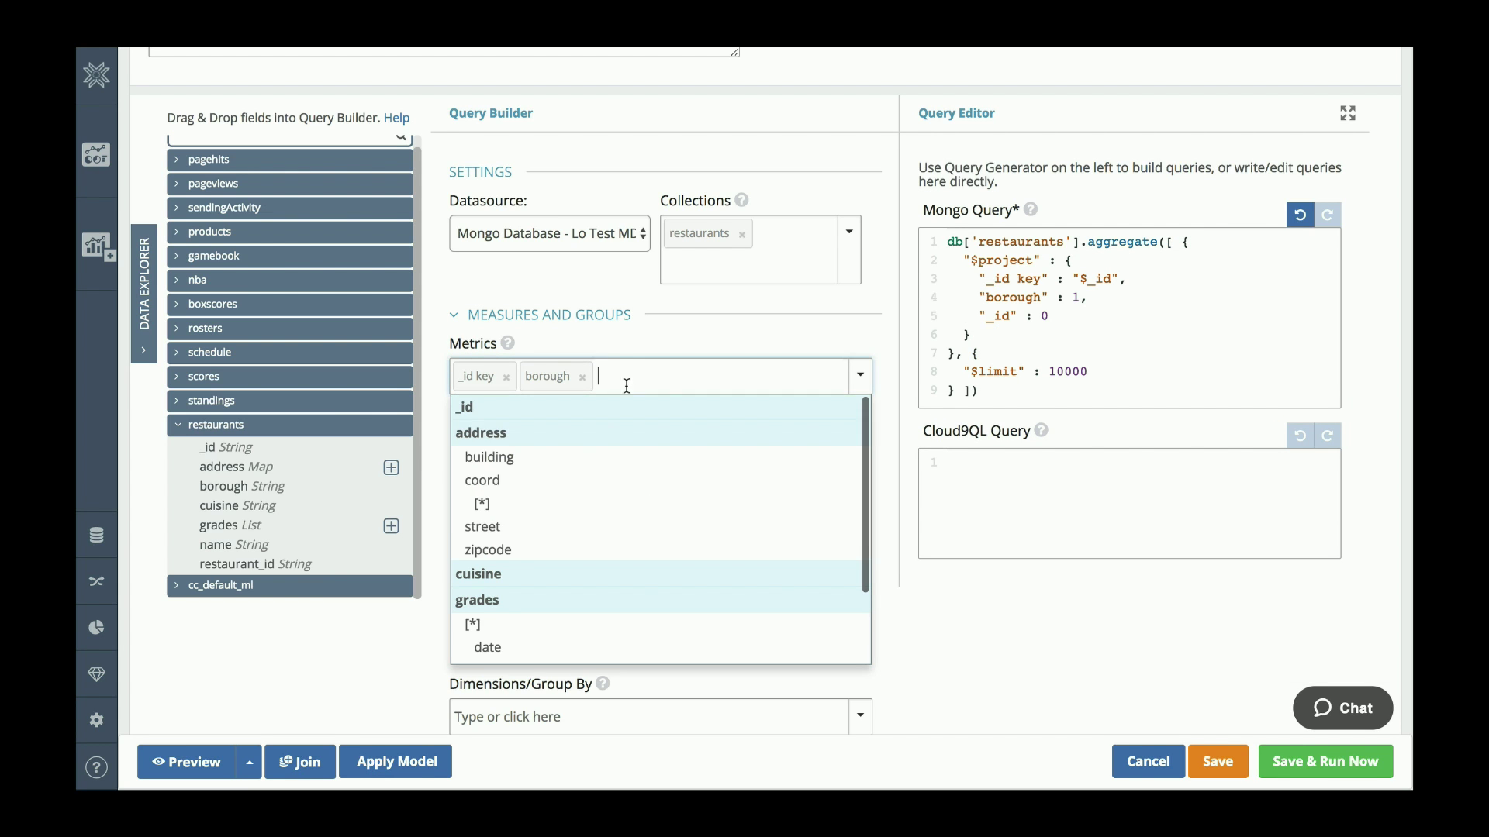
{"action": "left_click", "coordinate": [514, 576]}
{"action": "left_click", "coordinate": [690, 376]}
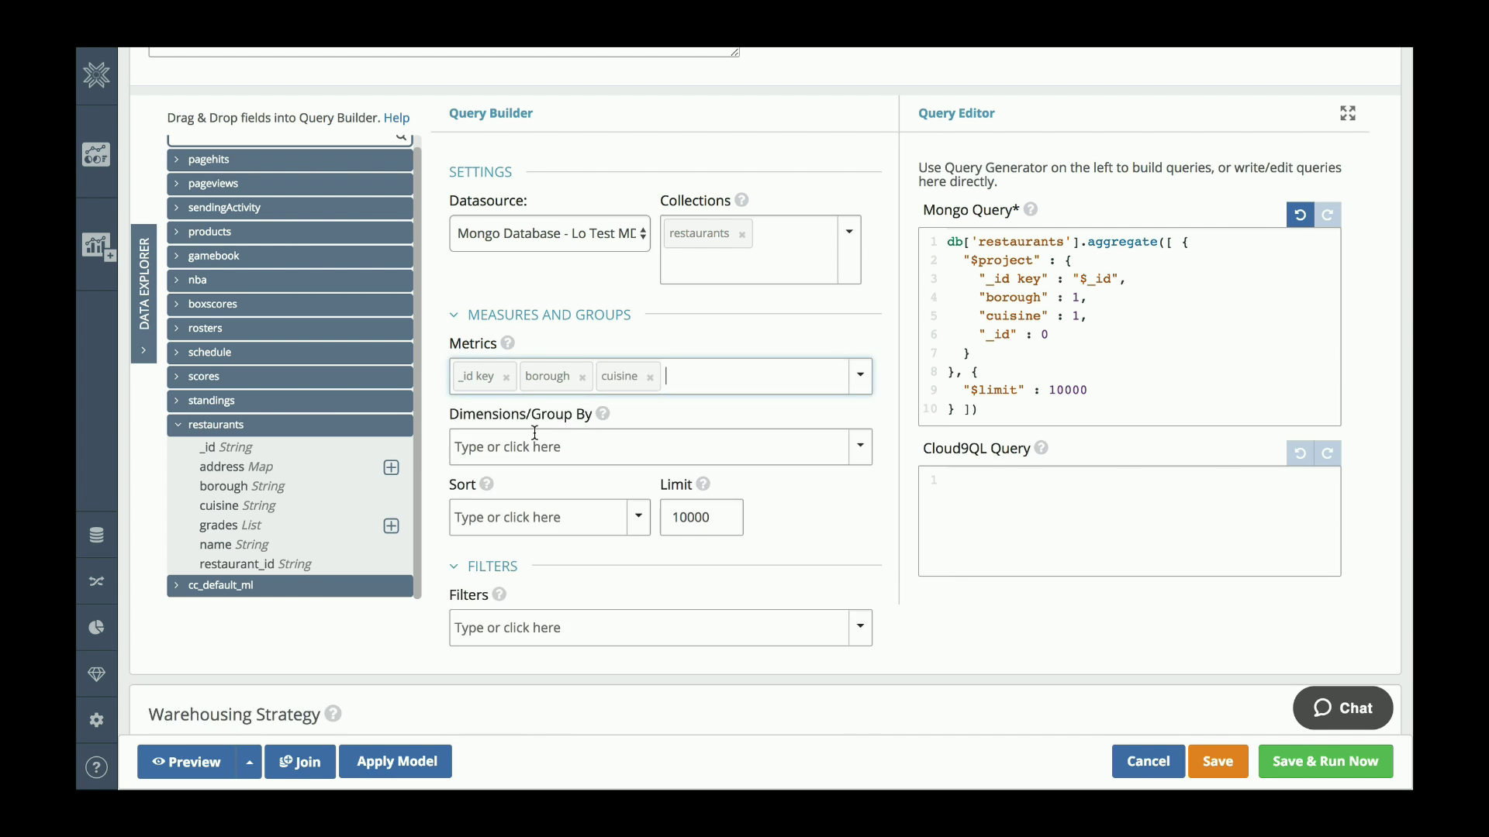
{"action": "left_click", "coordinate": [687, 373]}
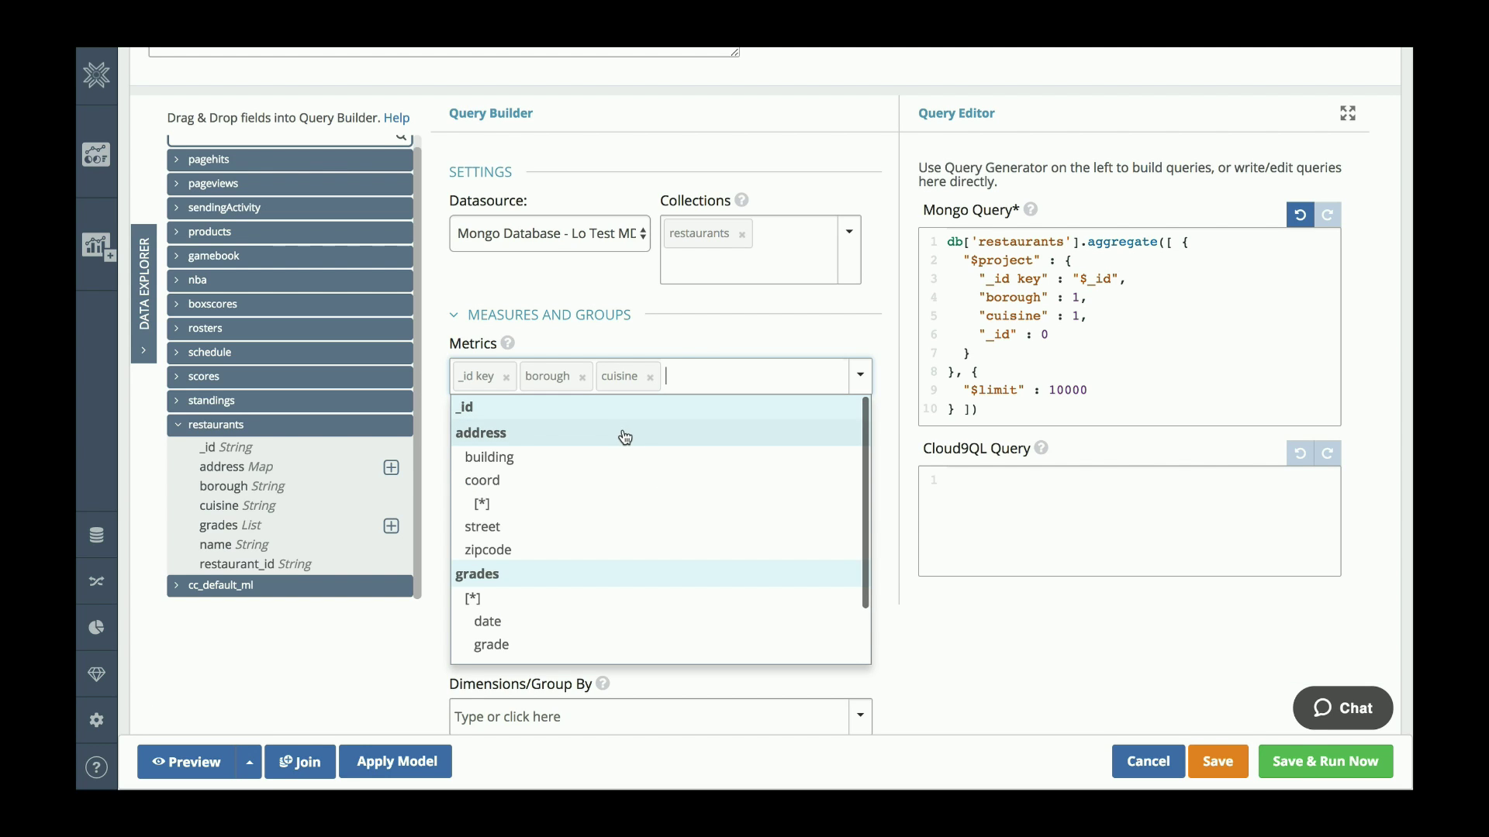
{"action": "left_click", "coordinate": [625, 433]}
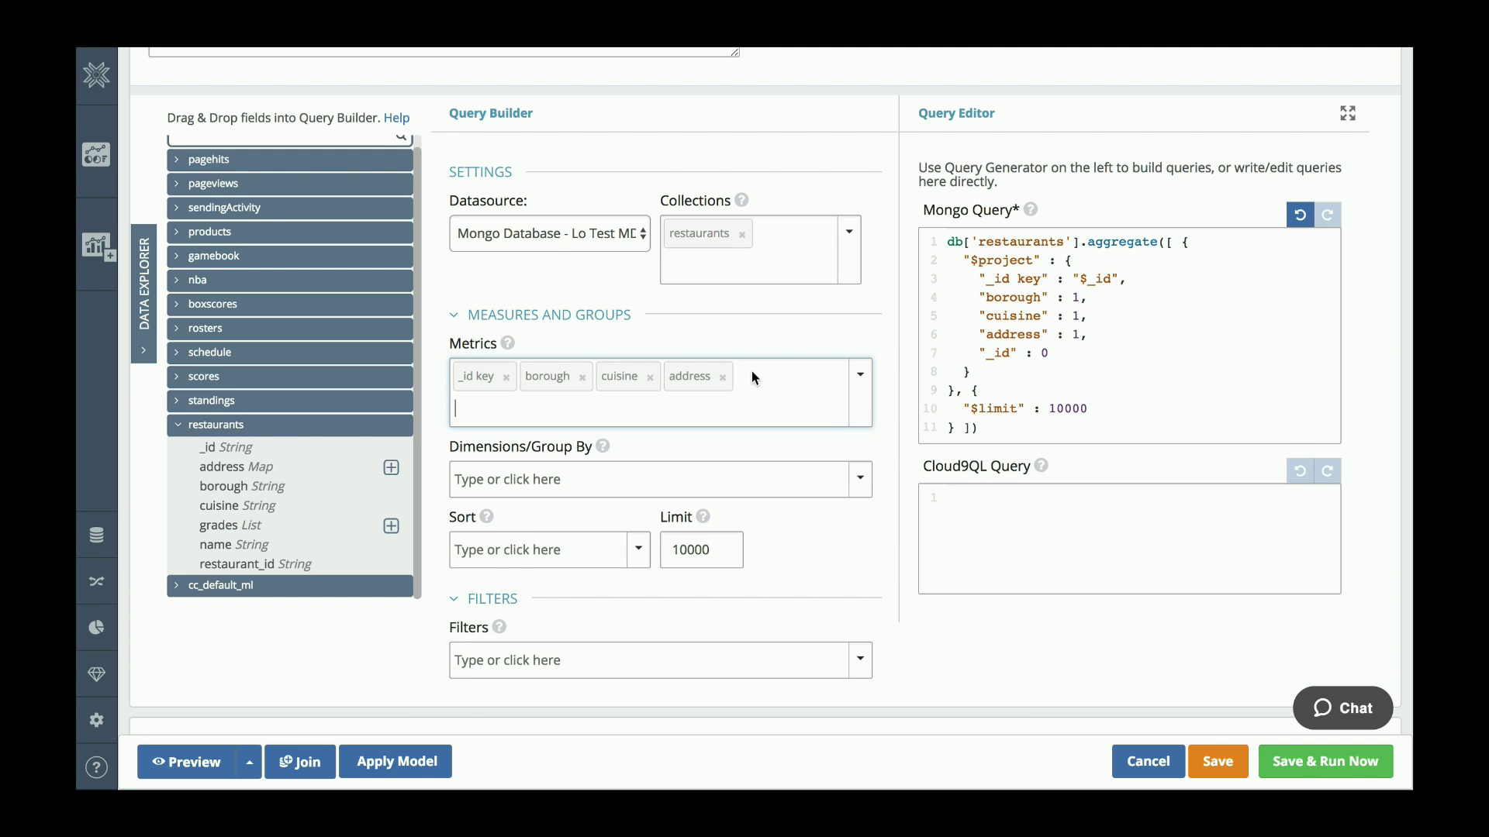
{"action": "left_click", "coordinate": [673, 397]}
{"action": "scroll", "coordinate": [512, 620], "scroll_direction": "down", "scroll_amount": 2}
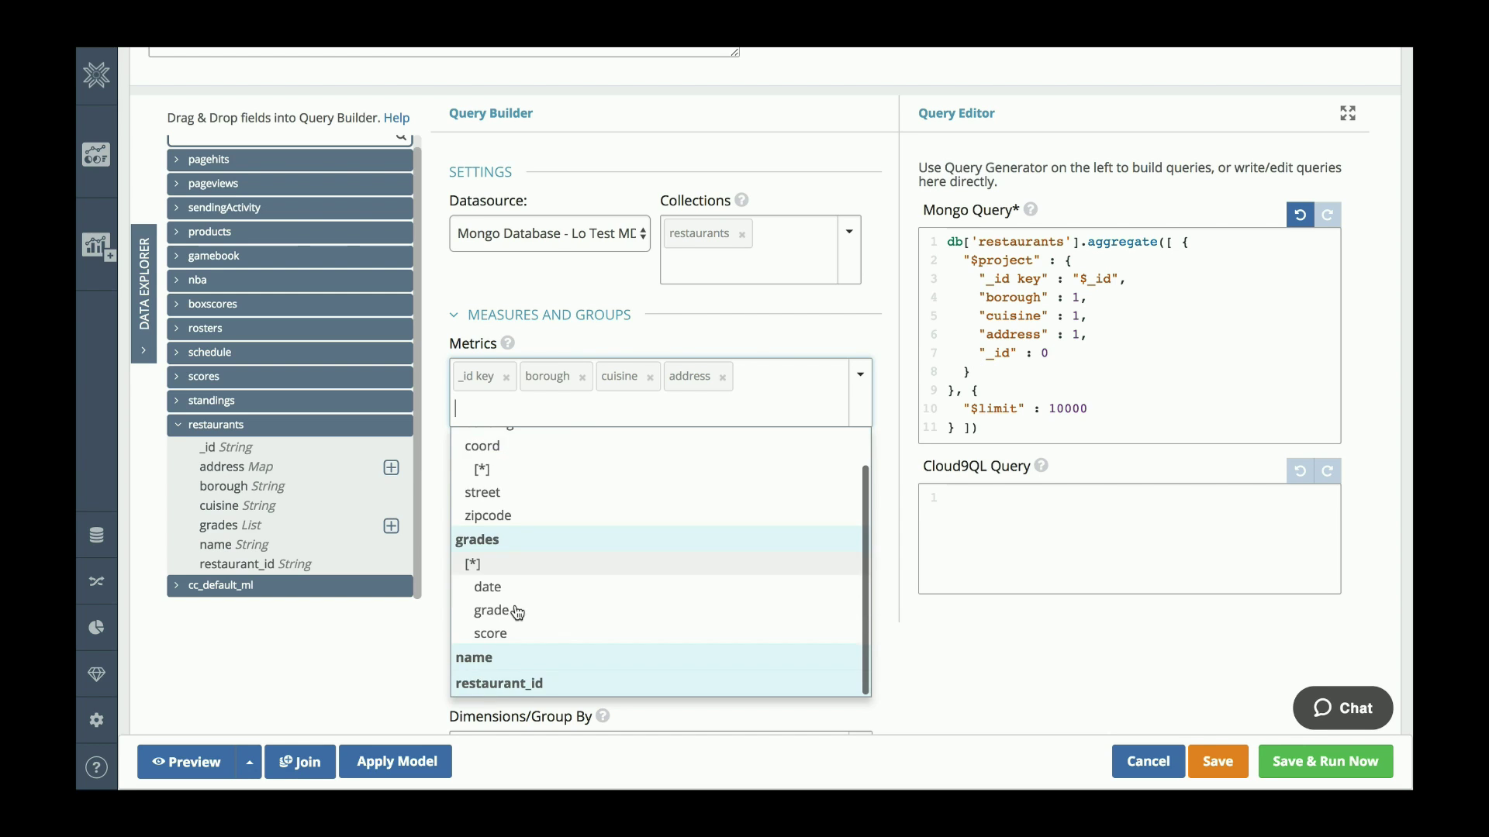
{"action": "left_click", "coordinate": [494, 657]}
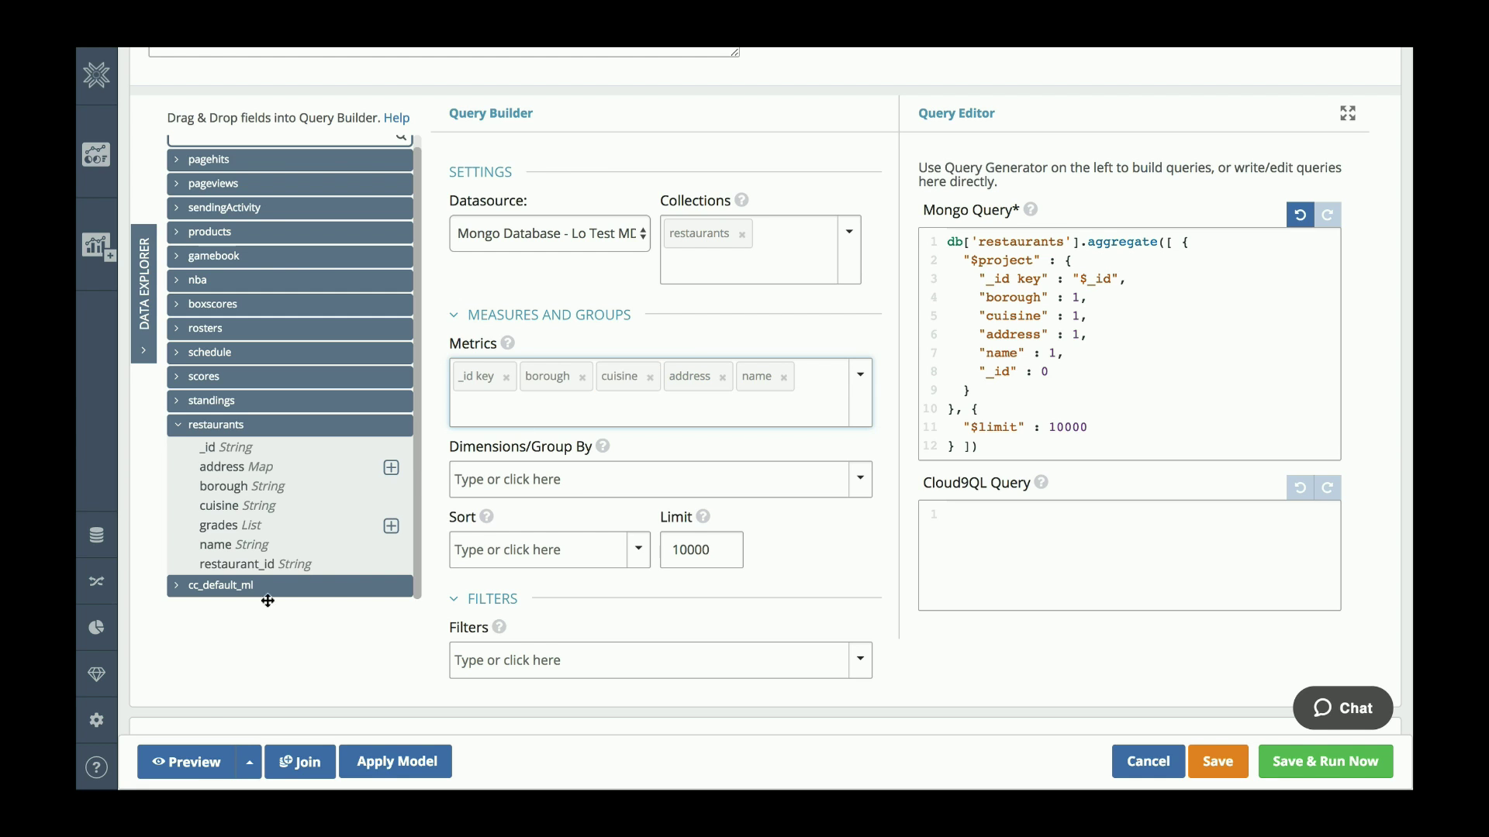
Preview the results, name the report 'Lo Test Query', and save and run it.
{"action": "left_click", "coordinate": [193, 766]}
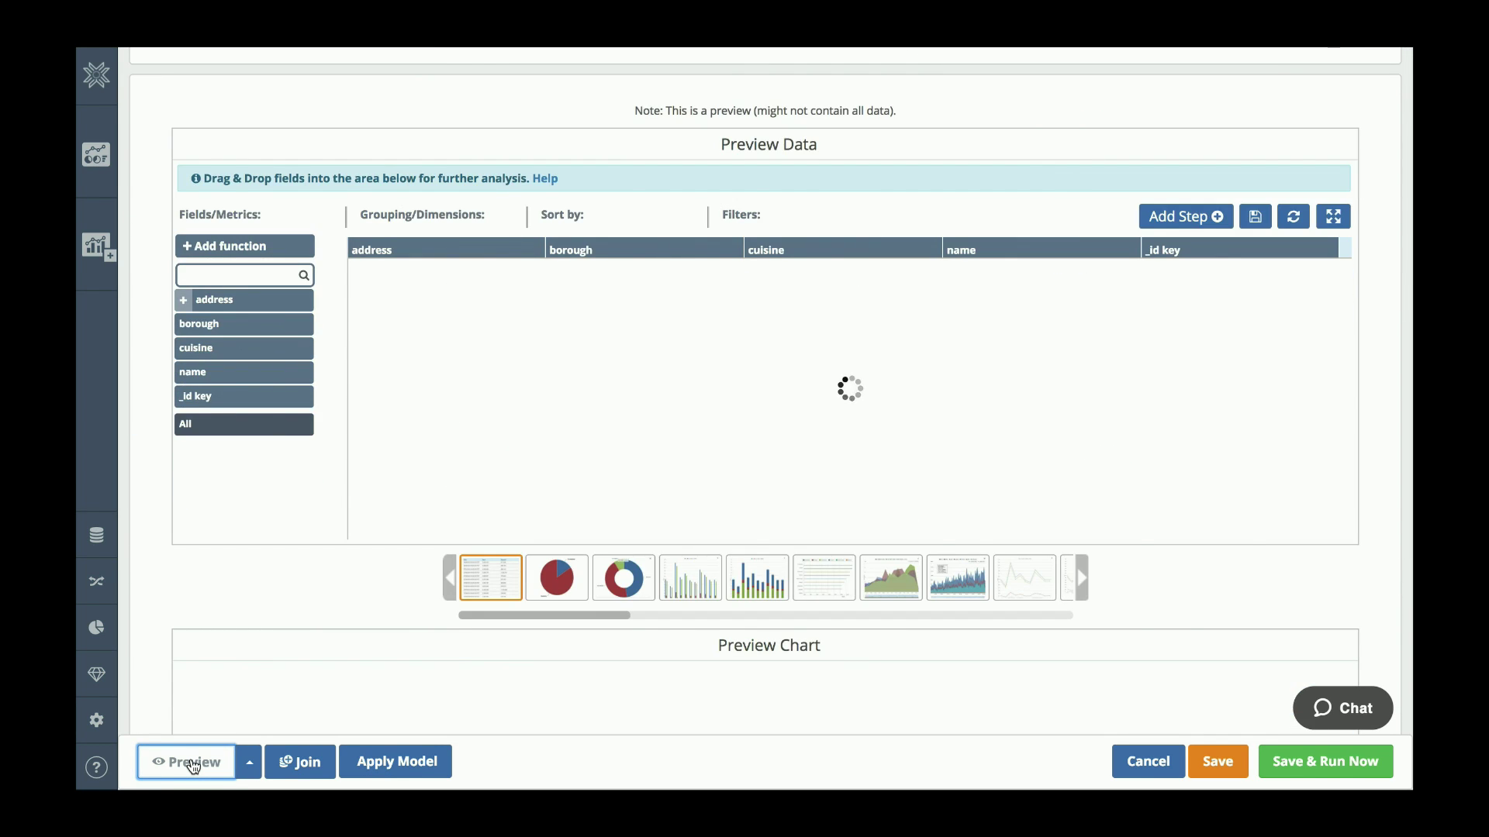
{"action": "scroll", "coordinate": [236, 690], "scroll_direction": "up", "scroll_amount": 15}
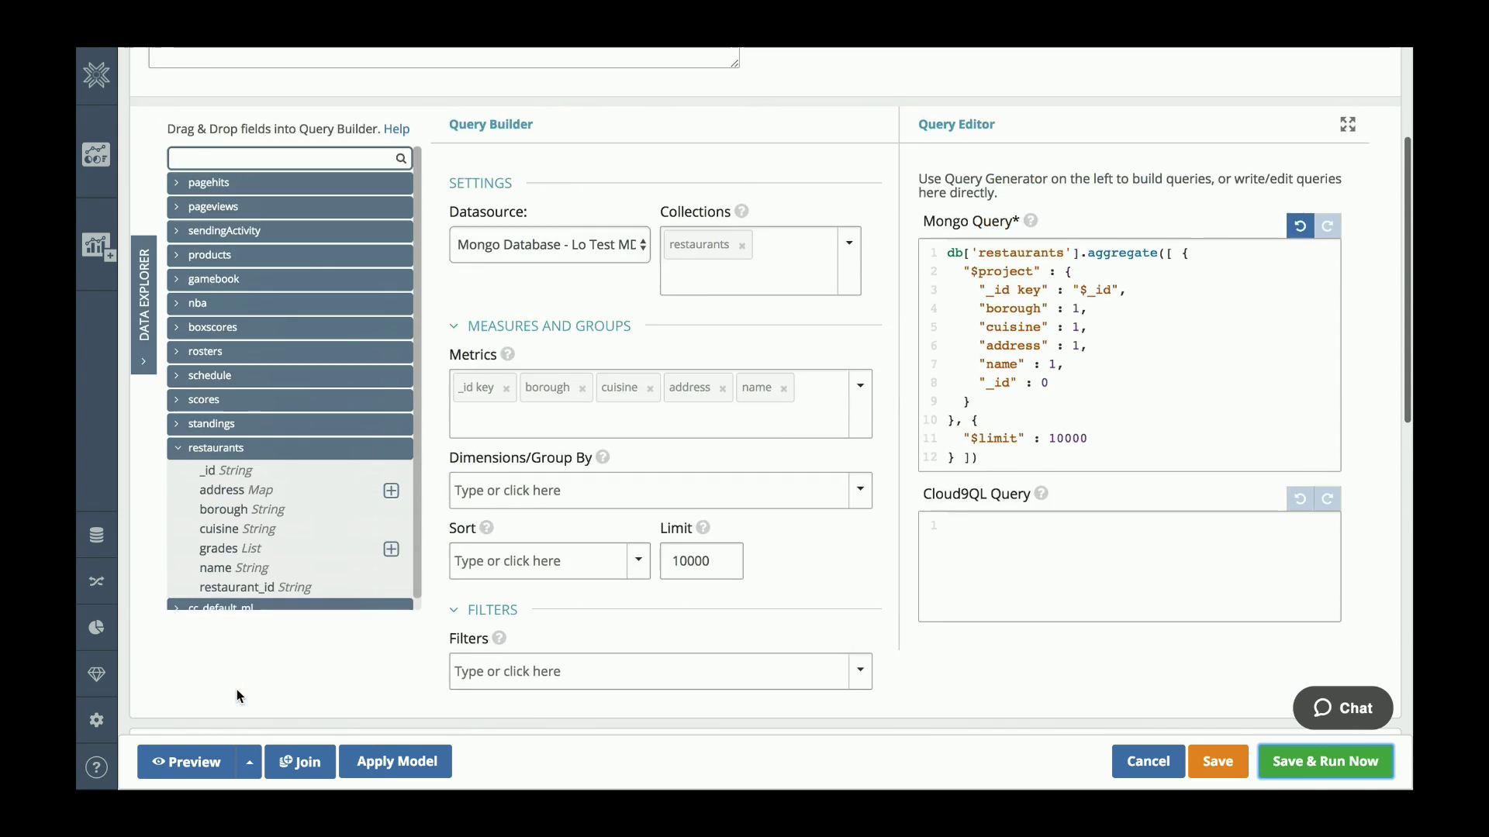
{"action": "left_click", "coordinate": [515, 200]}
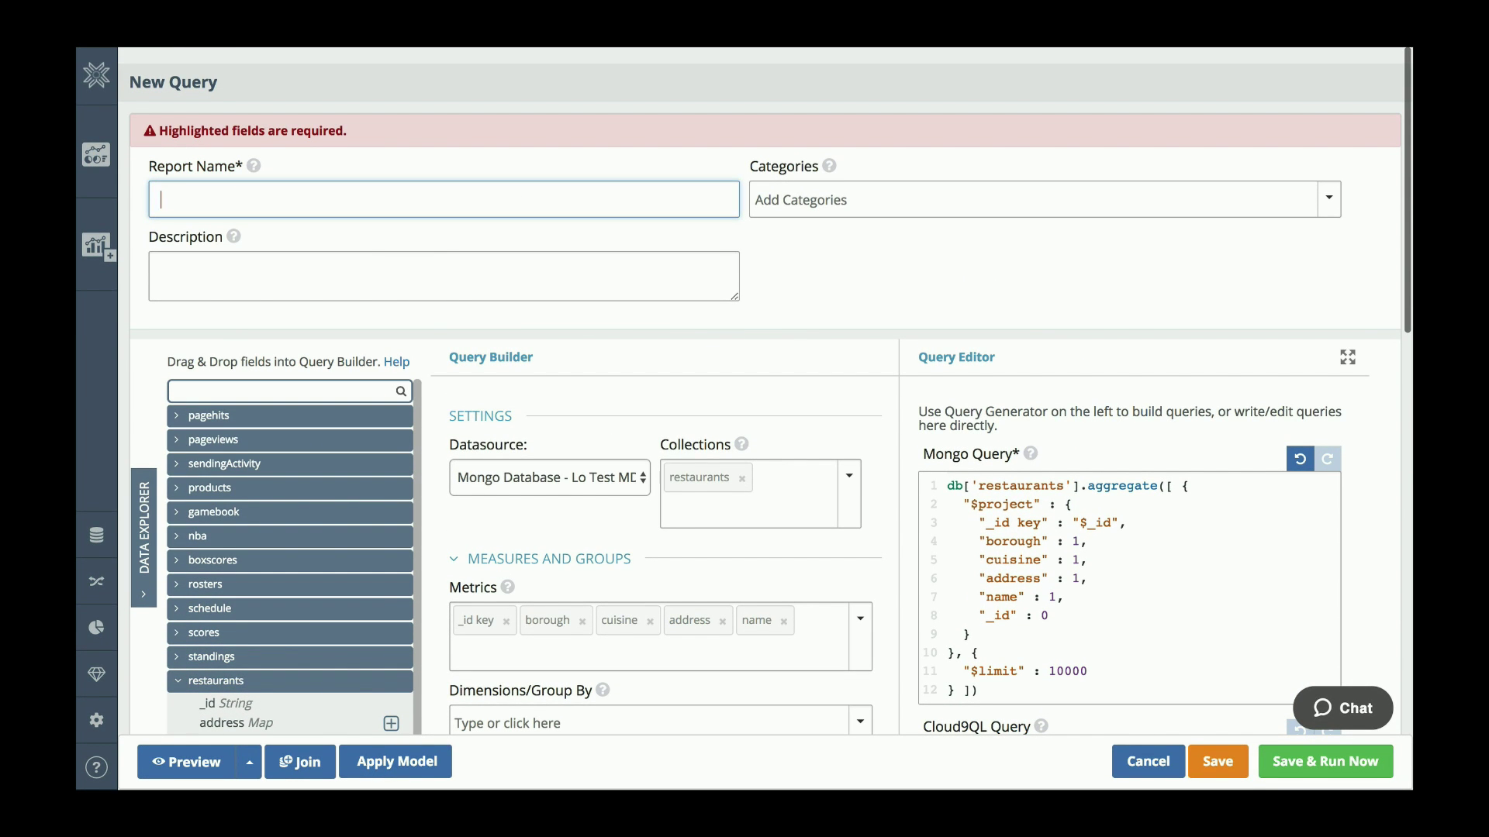
{"action": "type", "text": "Lo Test Query"}
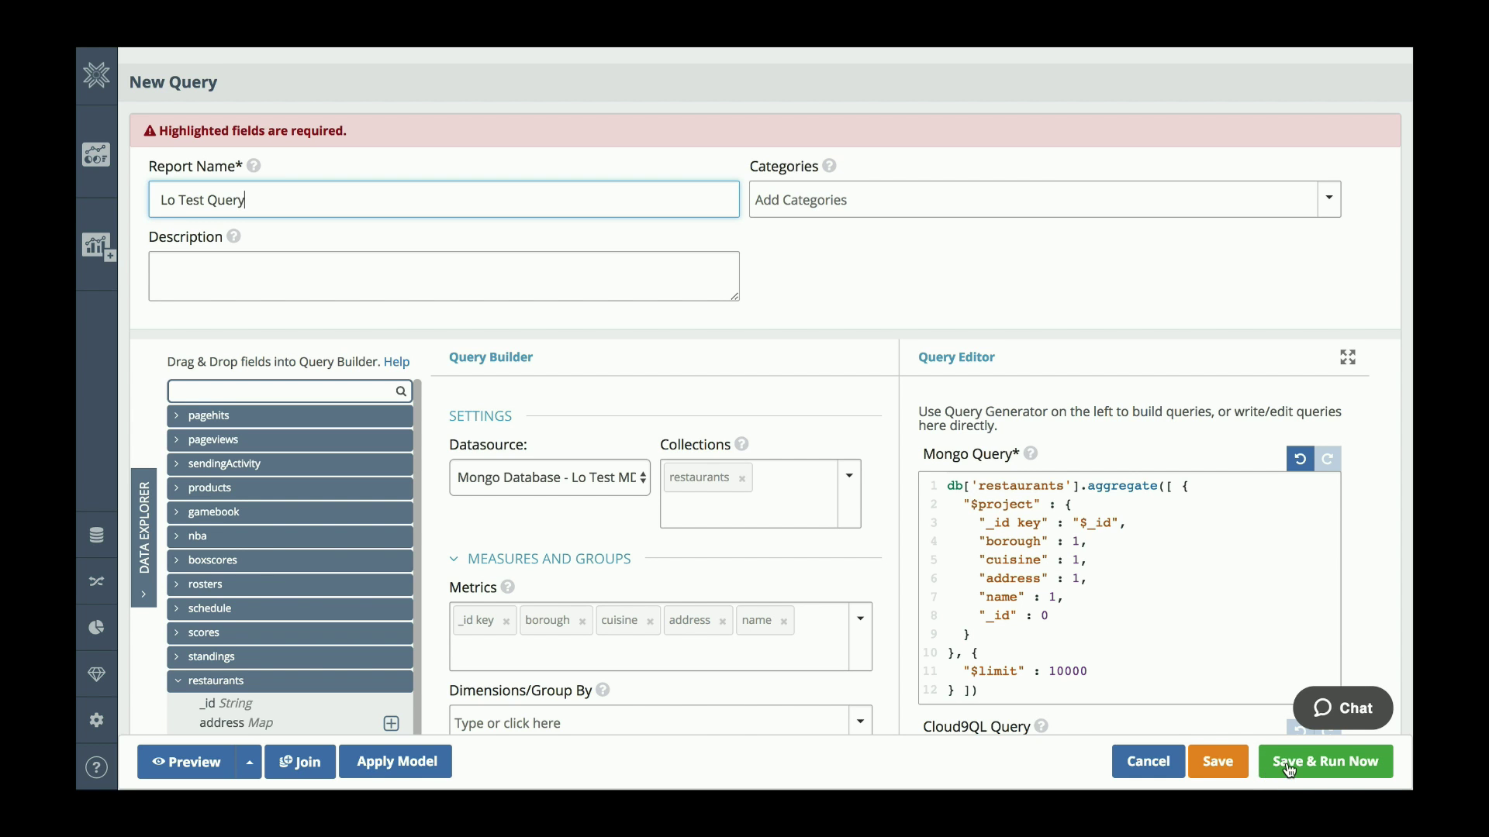
{"action": "left_click", "coordinate": [1291, 766]}
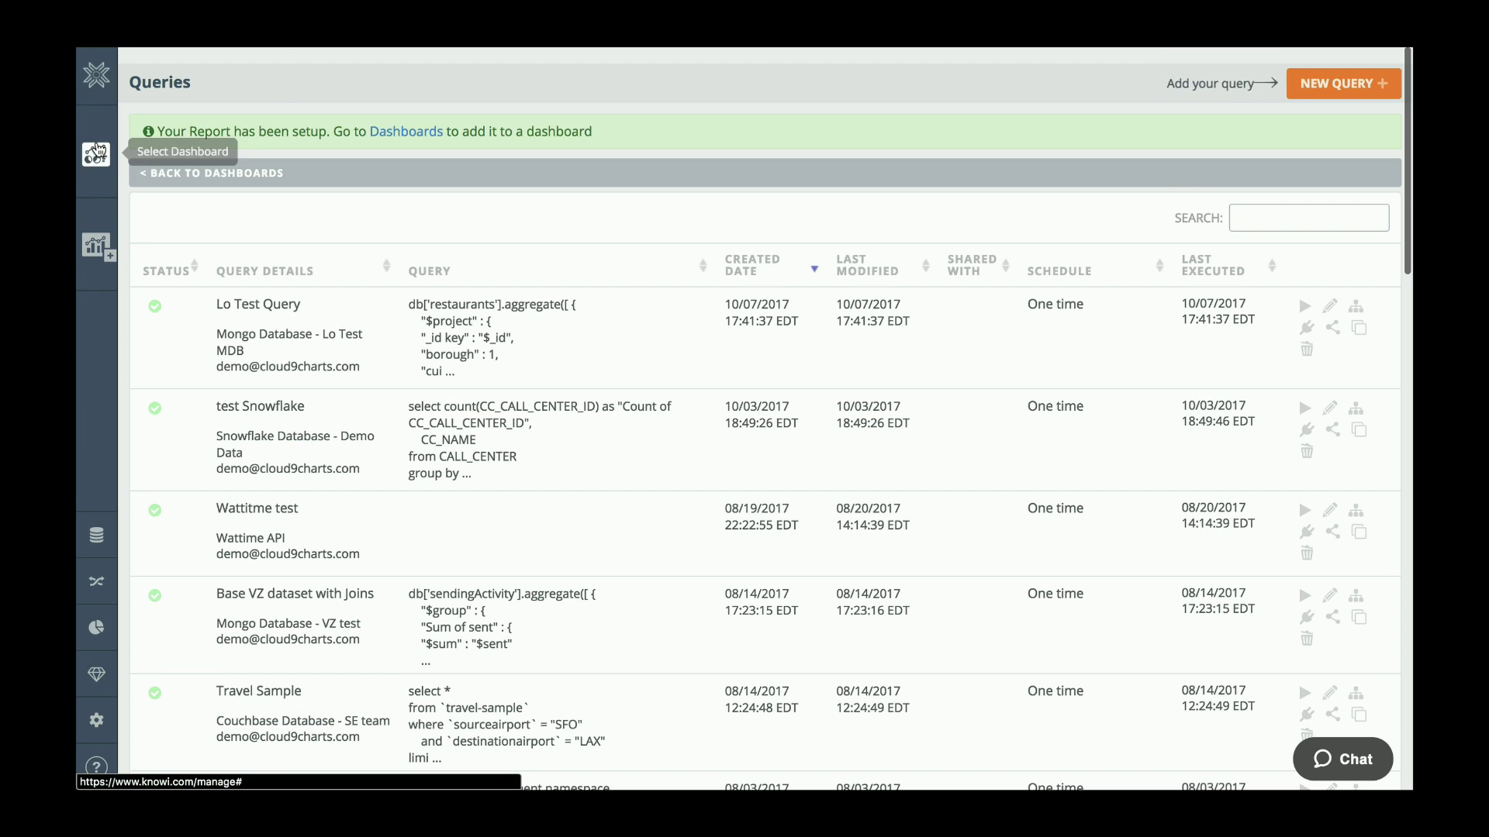
Create and open a new dashboard named 'Lo Test Food'.
{"action": "left_click", "coordinate": [97, 152]}
{"action": "left_click", "coordinate": [194, 70]}
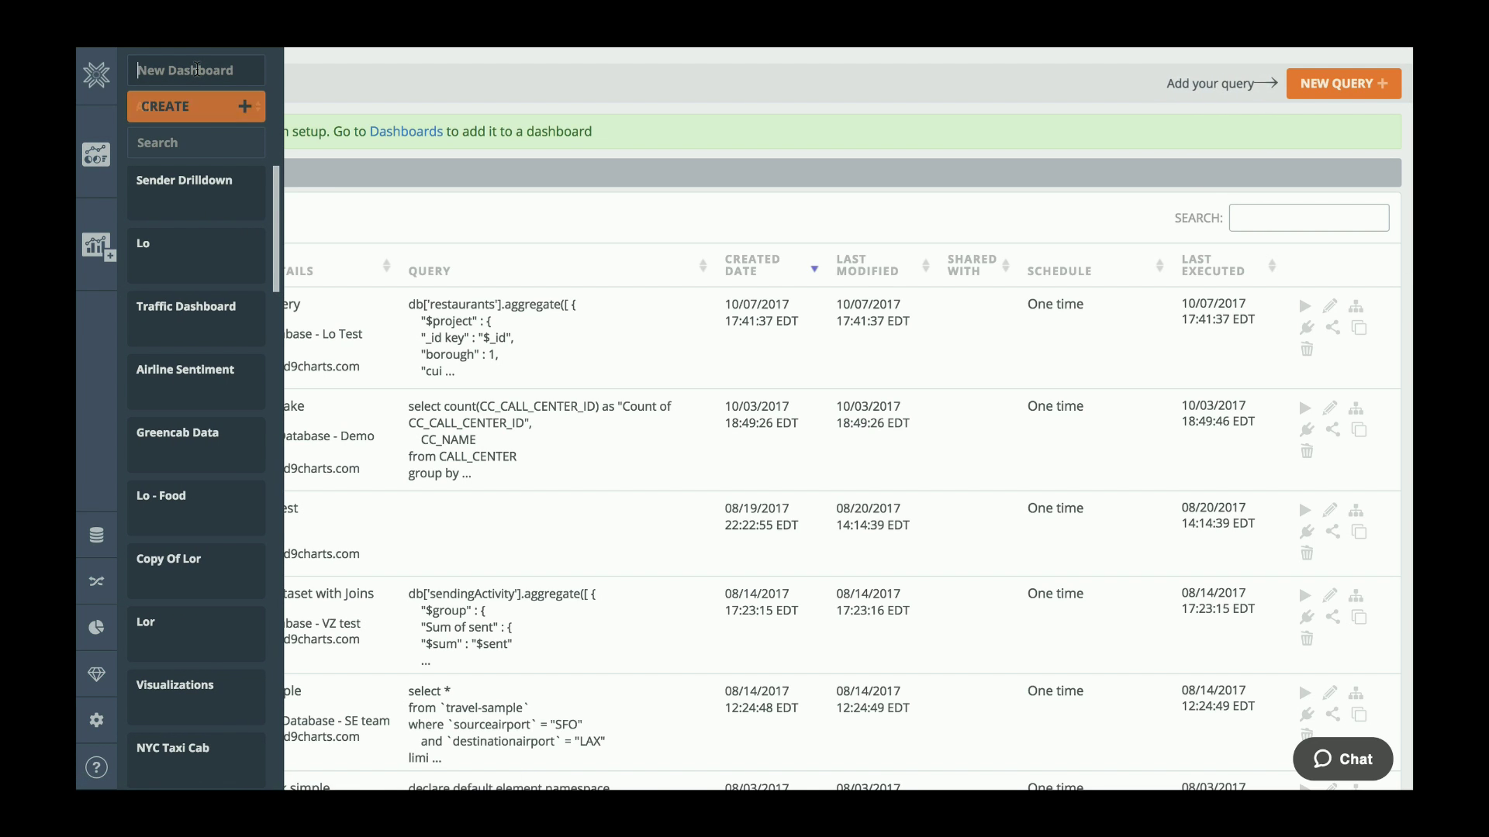
{"action": "type", "text": "L"}
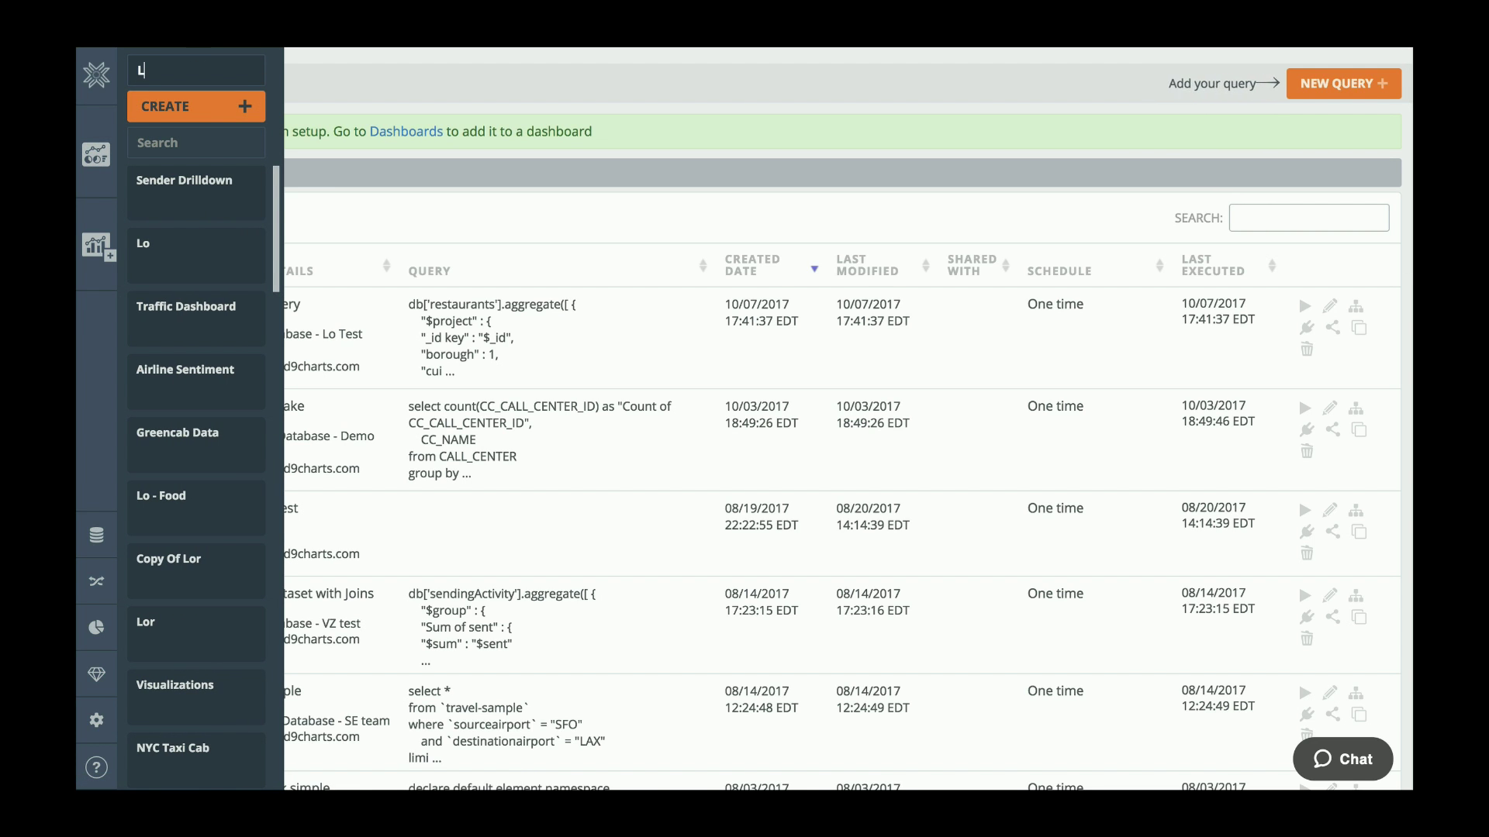
{"action": "type", "text": "o Test Food"}
{"action": "left_click", "coordinate": [175, 104]}
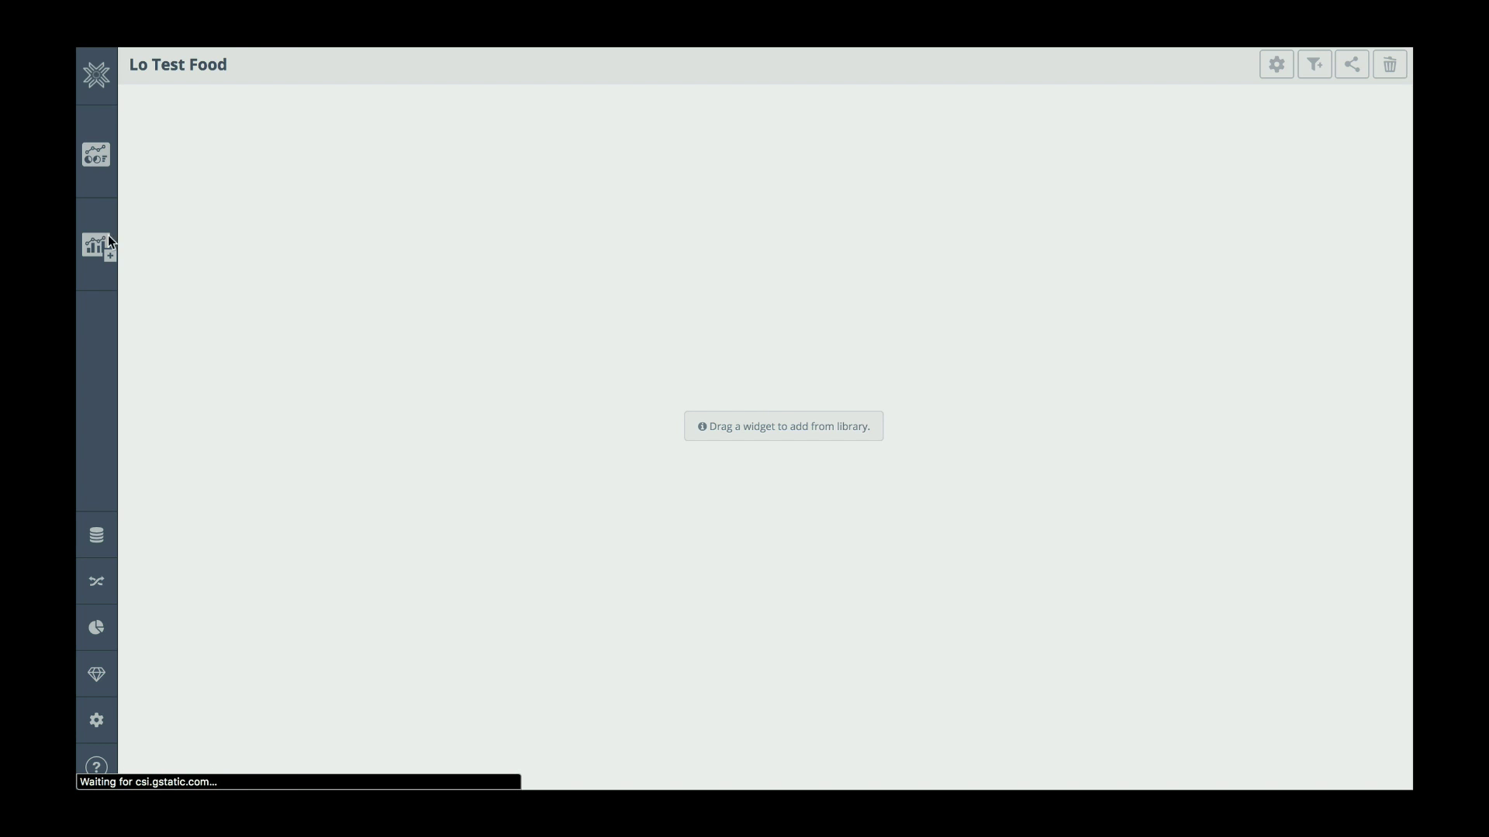
Place the Lo Test Query widget from the widget library onto the dashboard.
{"action": "left_click", "coordinate": [96, 245]}
{"action": "mouse_move", "coordinate": [179, 223]}
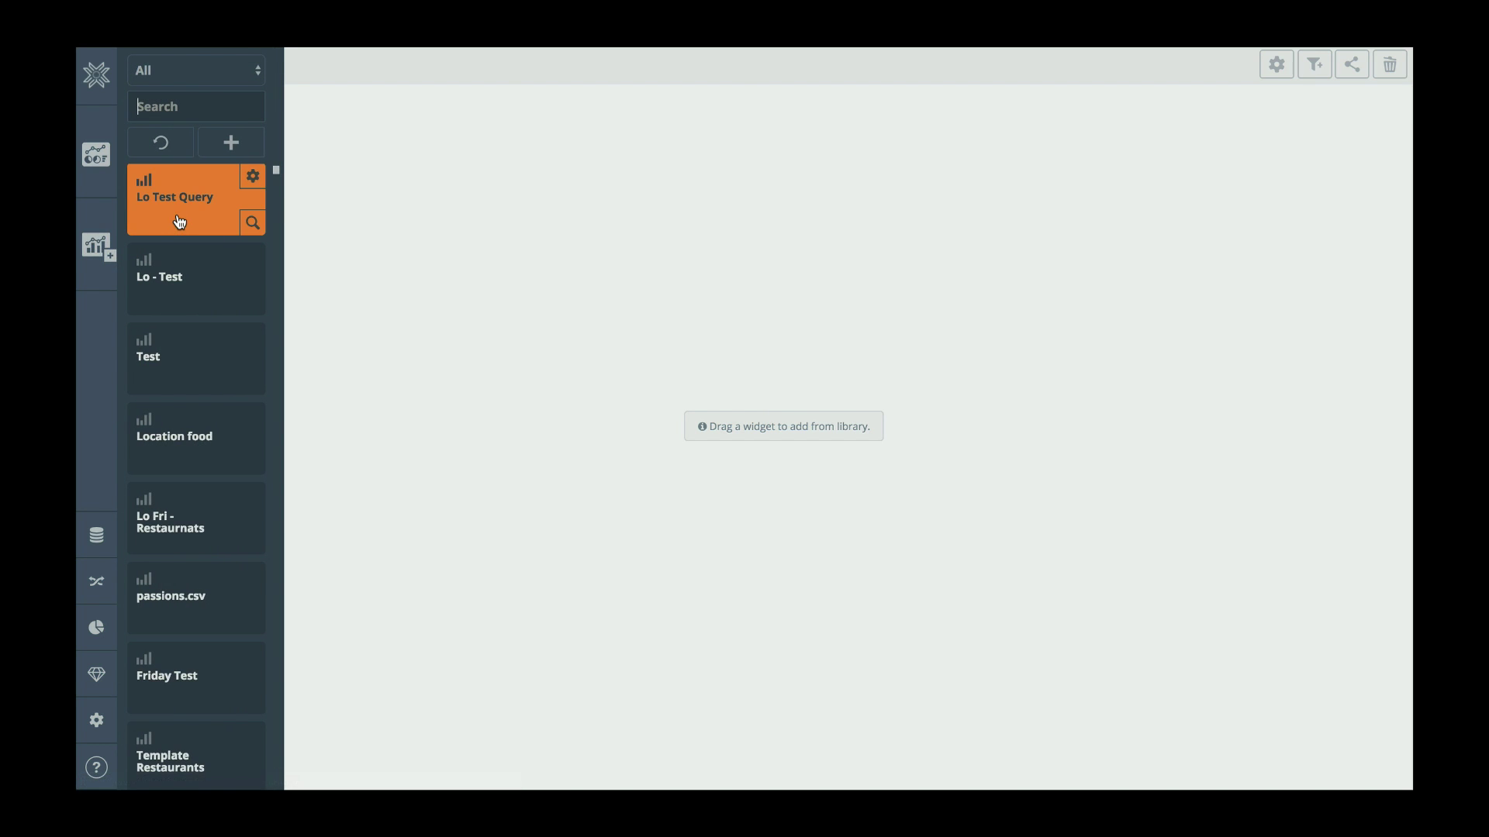
{"action": "left_click_drag", "start_coordinate": [179, 223], "coordinate": [417, 230]}
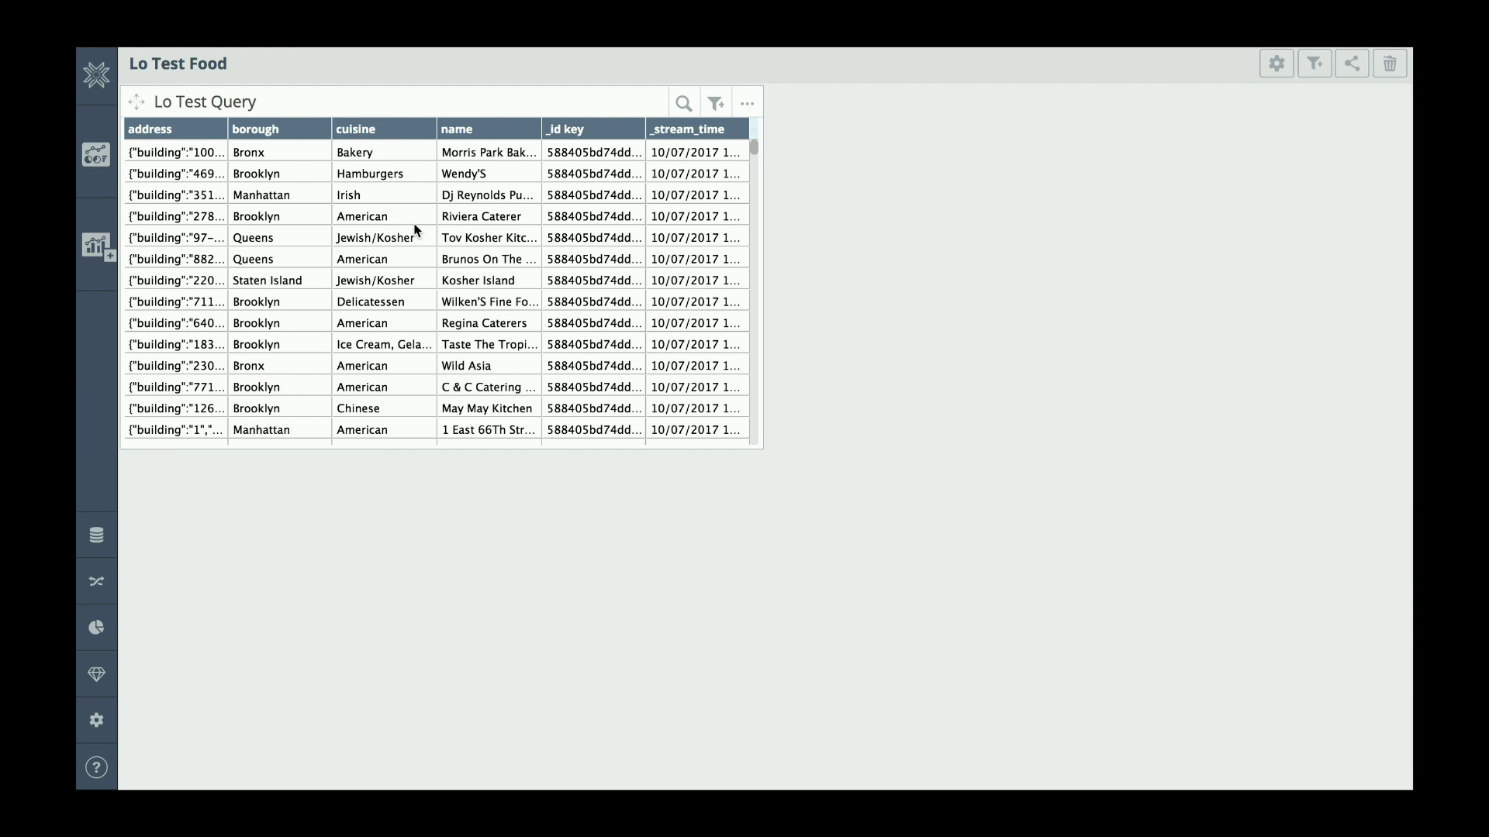
{"action": "left_click", "coordinate": [748, 106]}
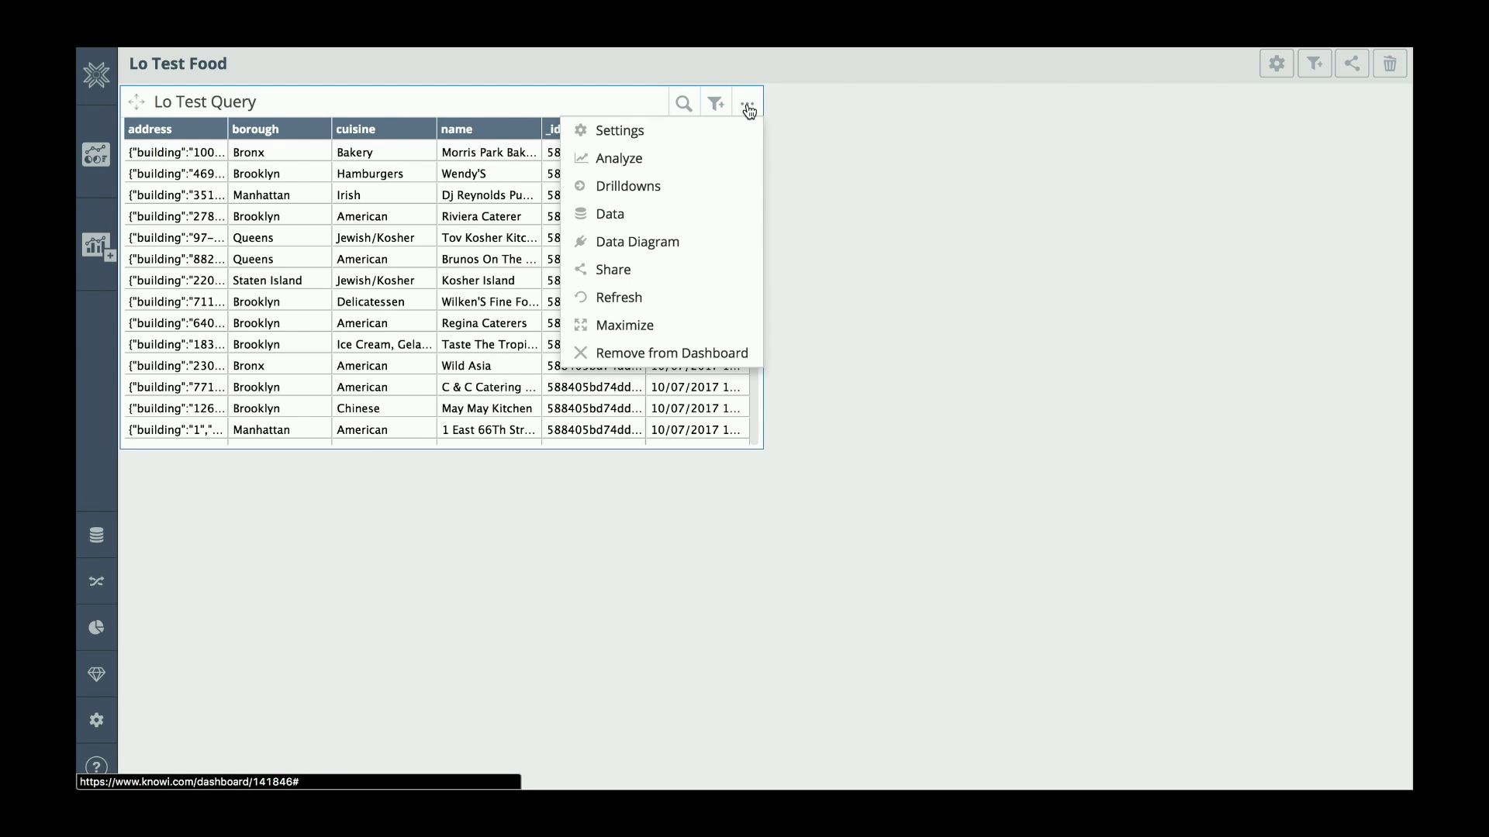
In Analyze, group by borough and cuisine and Count the _id key.
{"action": "left_click", "coordinate": [646, 160]}
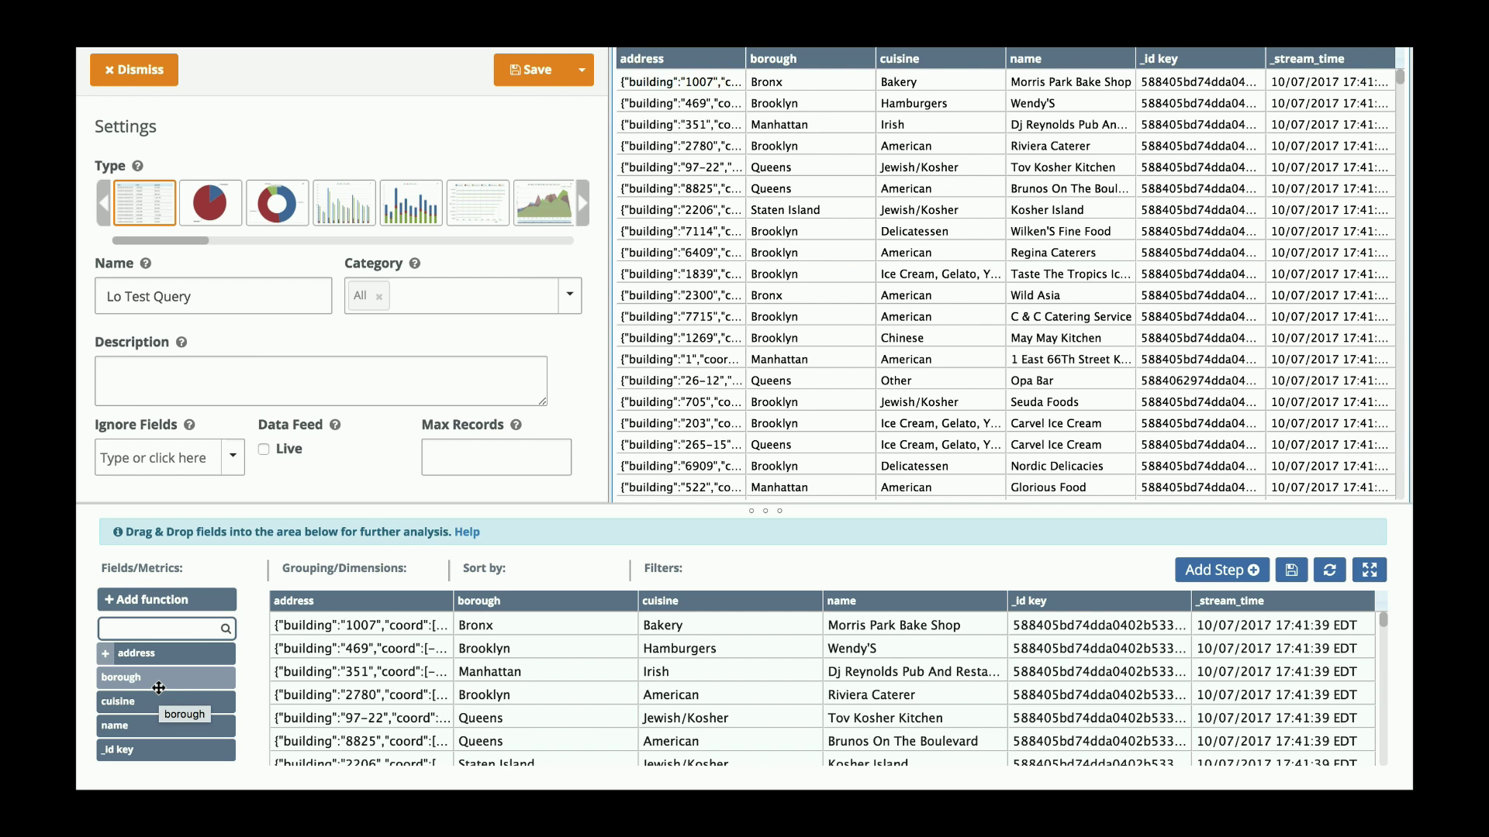
{"action": "left_click_drag", "start_coordinate": [238, 652], "coordinate": [364, 569]}
{"action": "left_click_drag", "start_coordinate": [166, 667], "coordinate": [333, 532]}
{"action": "left_click_drag", "start_coordinate": [124, 717], "coordinate": [225, 532]}
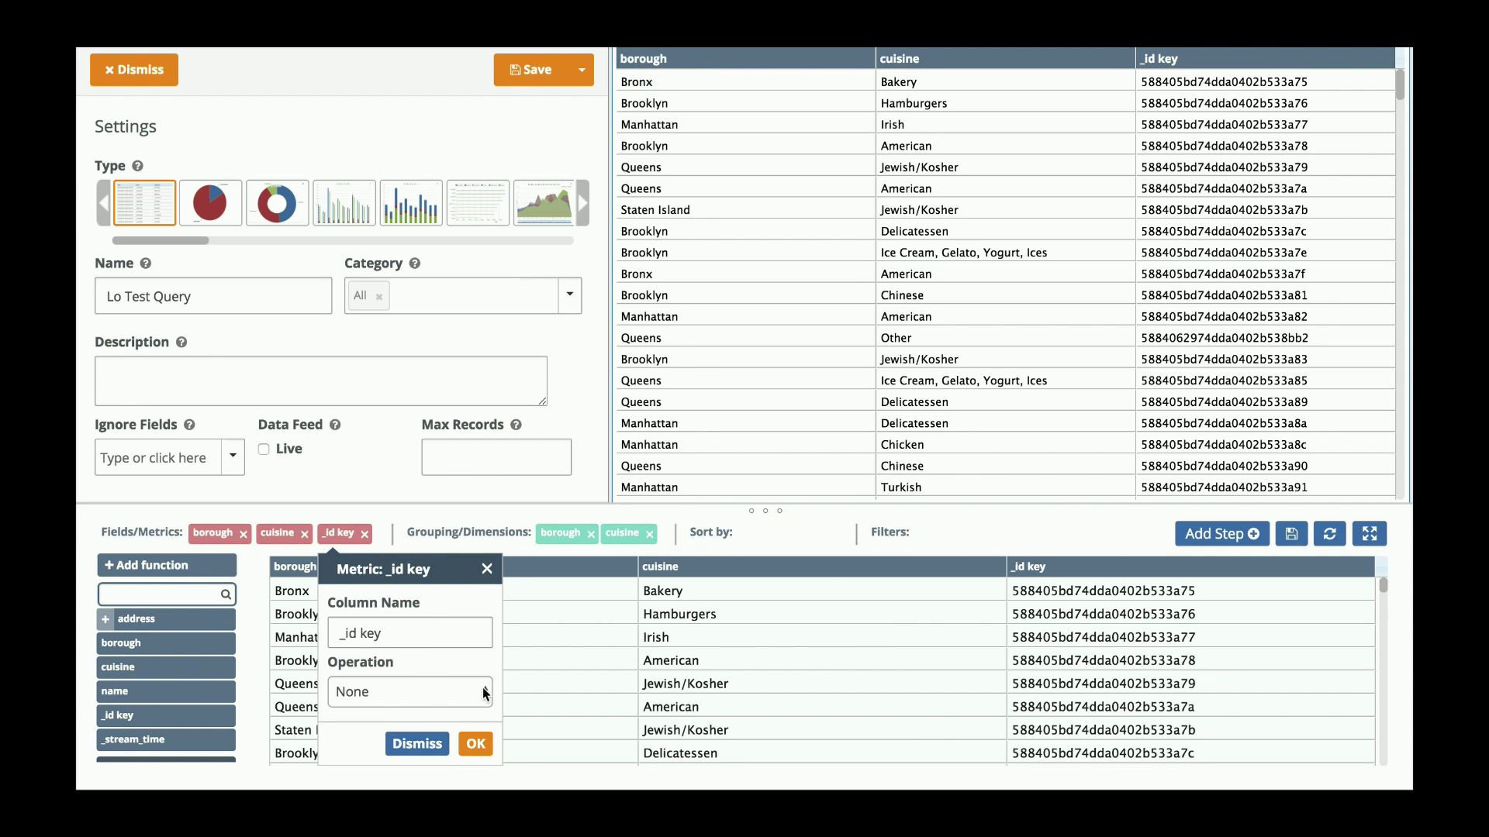
{"action": "left_click", "coordinate": [409, 691]}
{"action": "left_click", "coordinate": [475, 743]}
{"action": "left_click", "coordinate": [476, 743]}
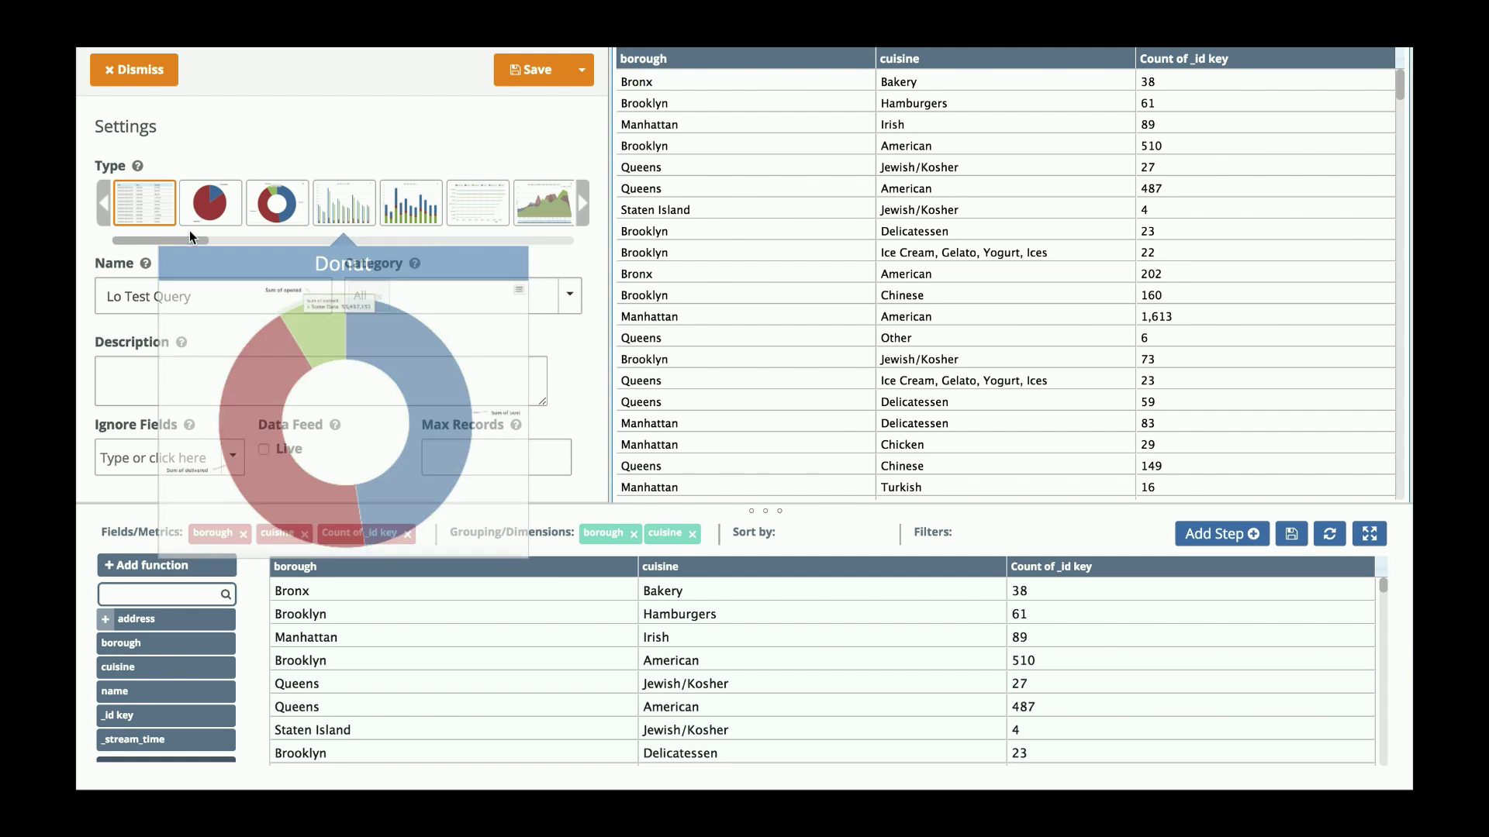
Switch to a Stacked Column chart with cuisine as the legend grouping, and save.
{"action": "left_click", "coordinate": [401, 206]}
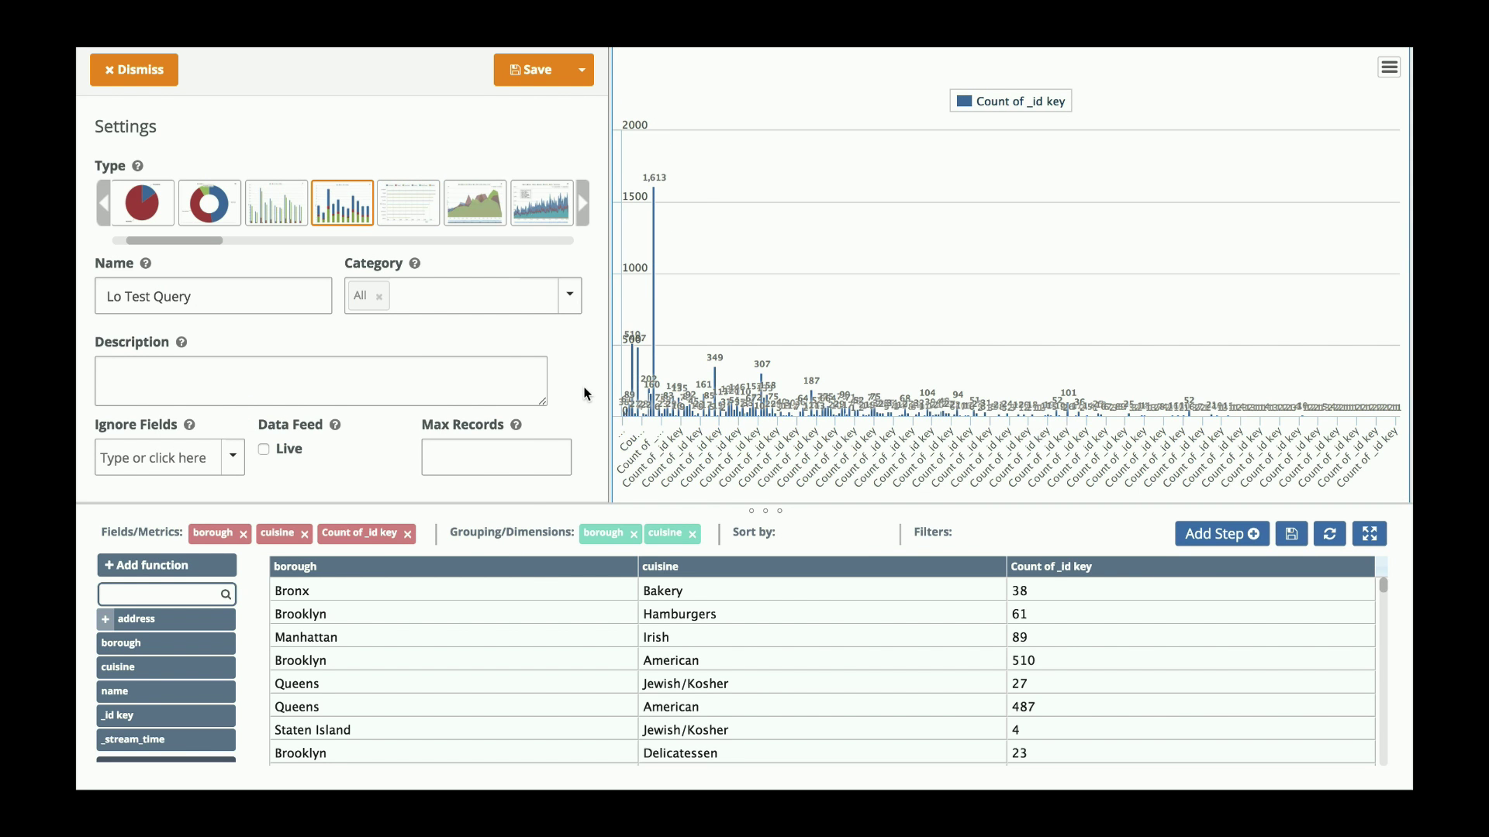
{"action": "scroll", "coordinate": [584, 394], "scroll_direction": "down", "scroll_amount": 5}
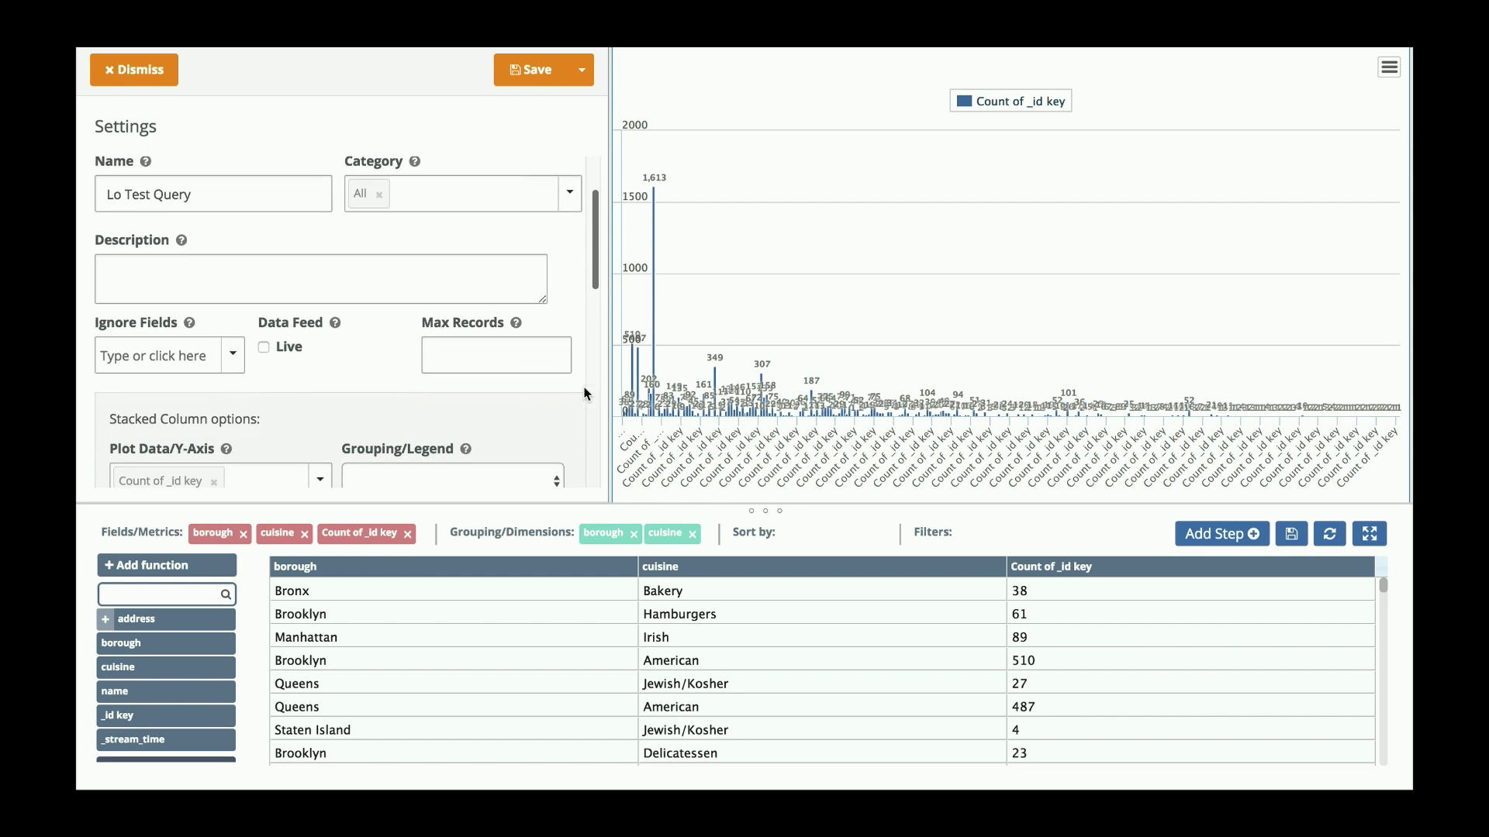
{"action": "left_click", "coordinate": [561, 296]}
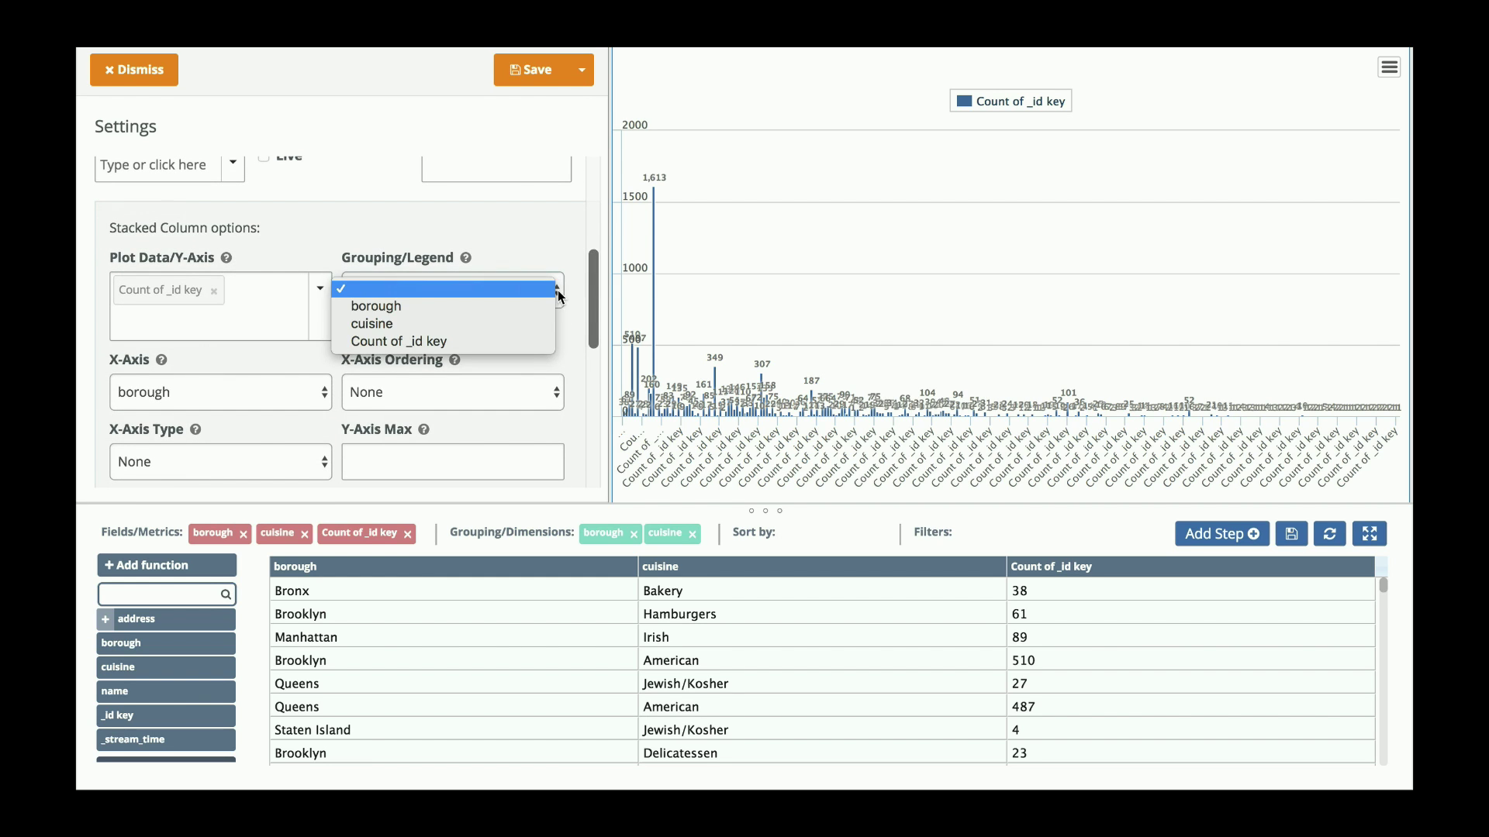
{"action": "left_click", "coordinate": [391, 323]}
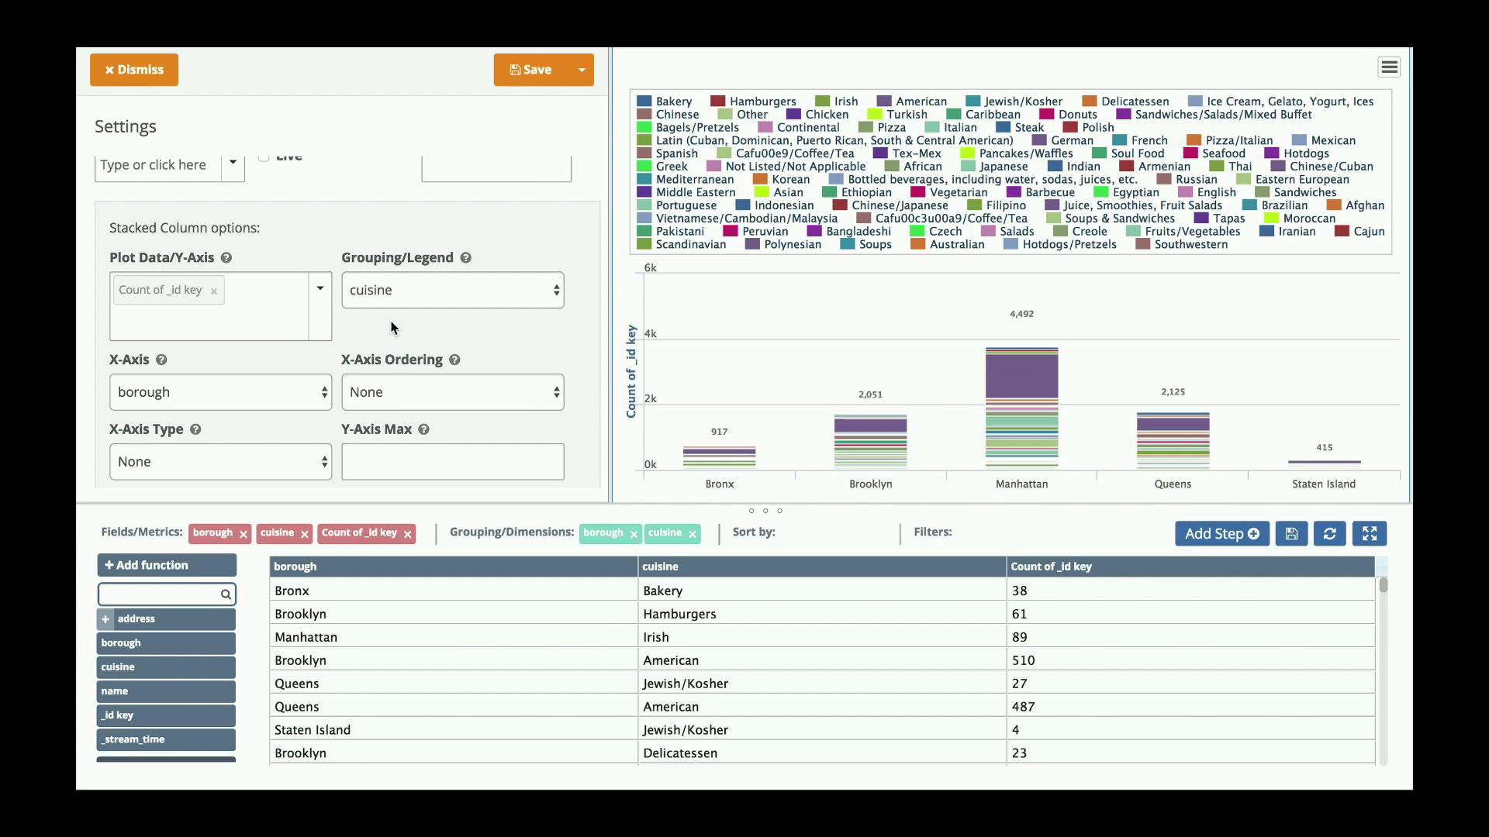
{"action": "left_click", "coordinate": [555, 71]}
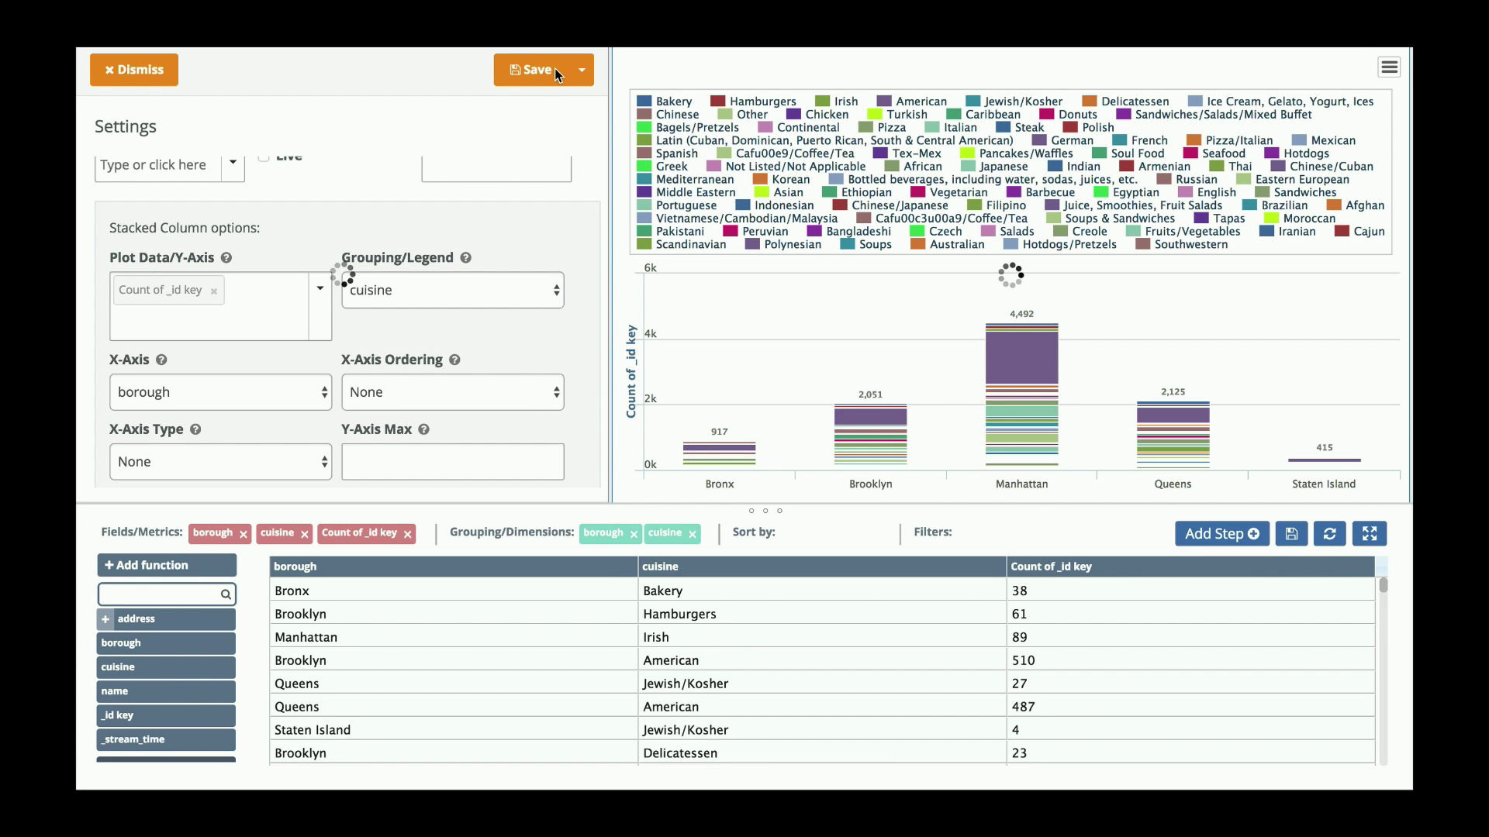
Dismiss the Analyze editor to go back to the Lo Test Food dashboard.
{"action": "left_click", "coordinate": [119, 71]}
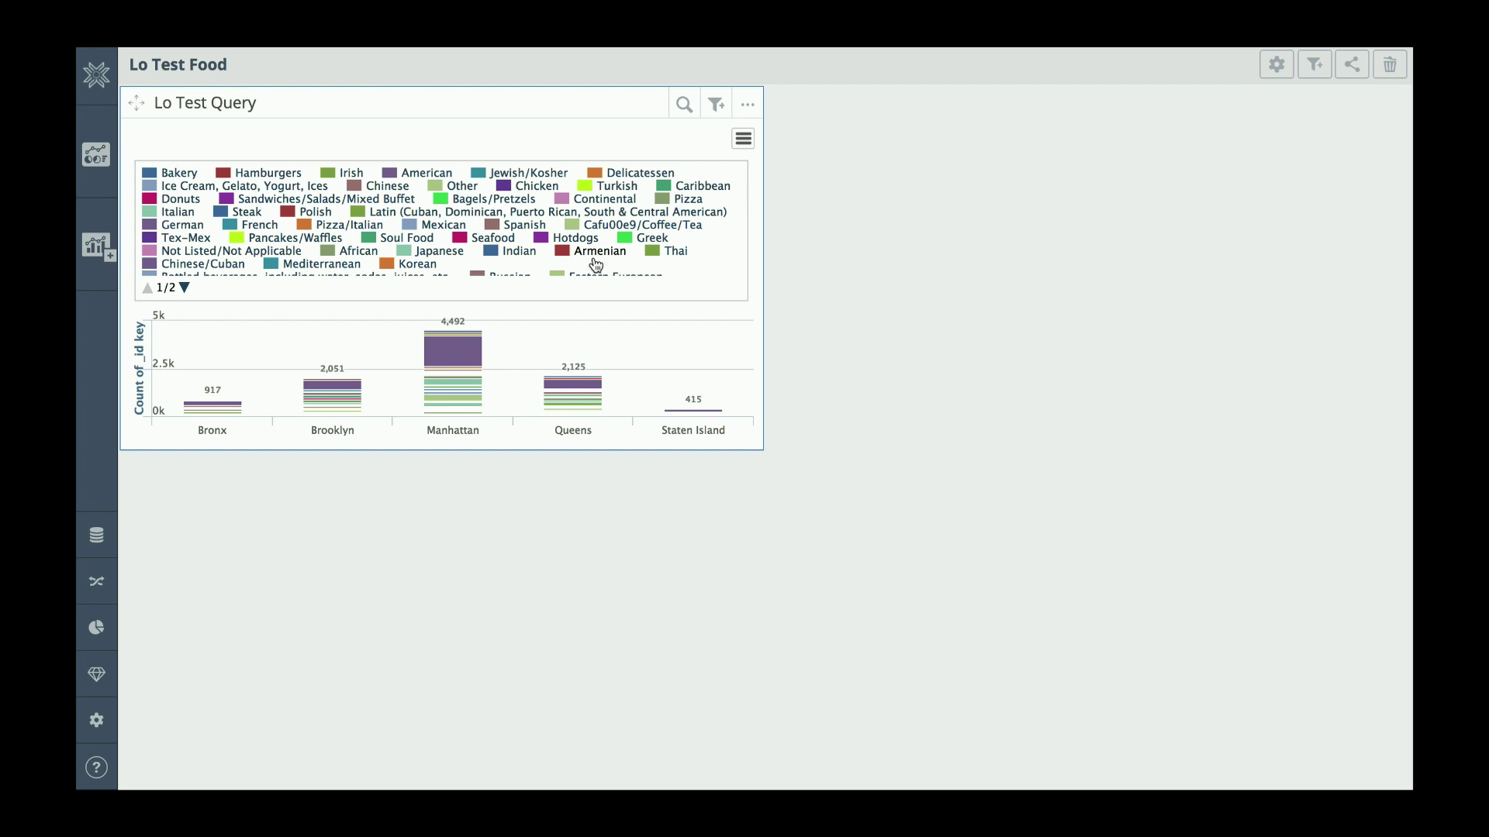
Filter the chart's cuisine field to equal Asian, Chinese, Japanese and Vietnamese/Cambodian/Malaysia.
{"action": "left_click", "coordinate": [717, 106]}
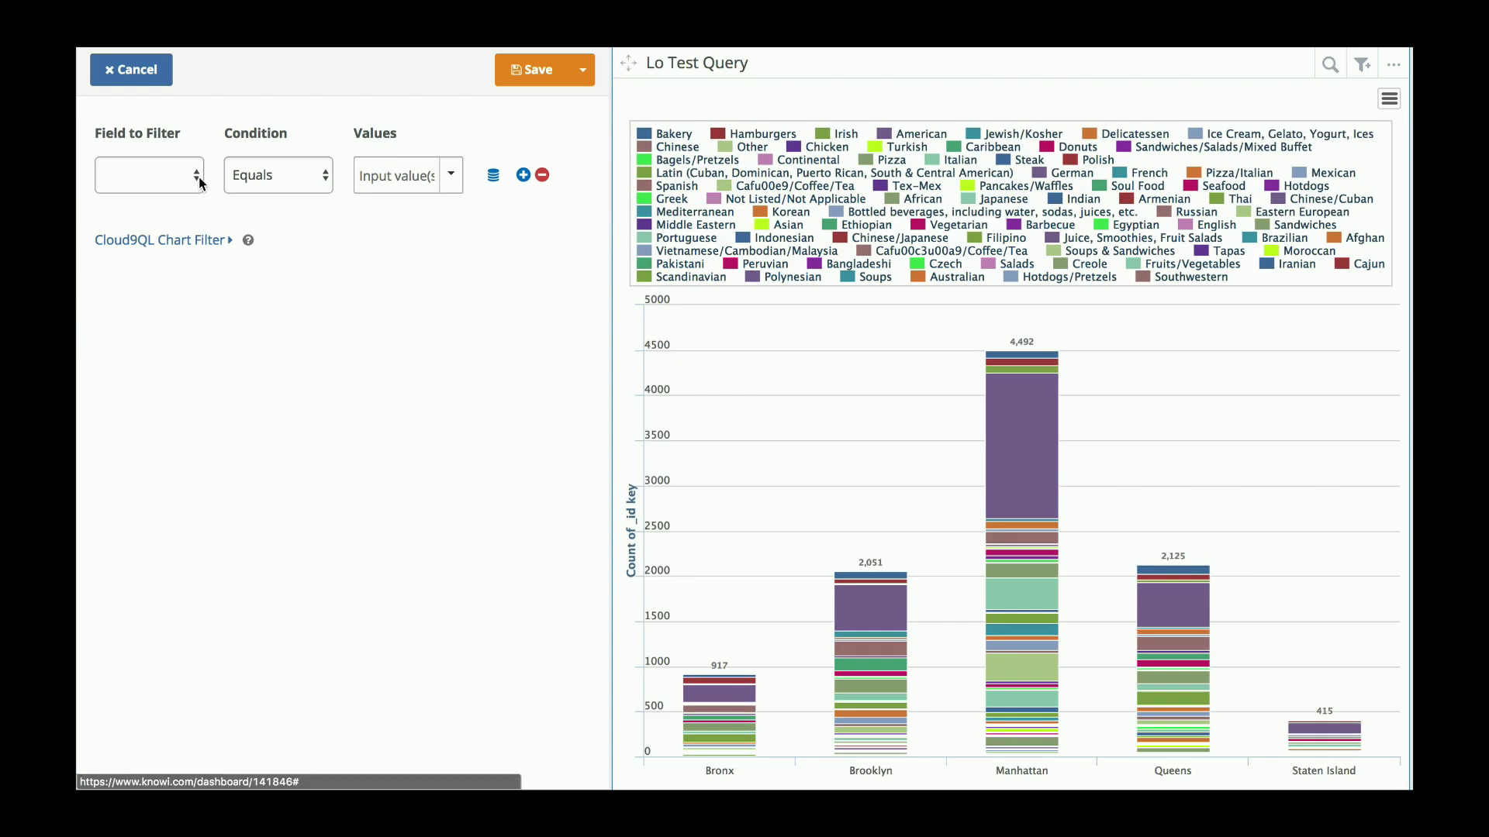
{"action": "left_click", "coordinate": [195, 174]}
{"action": "left_click", "coordinate": [151, 243]}
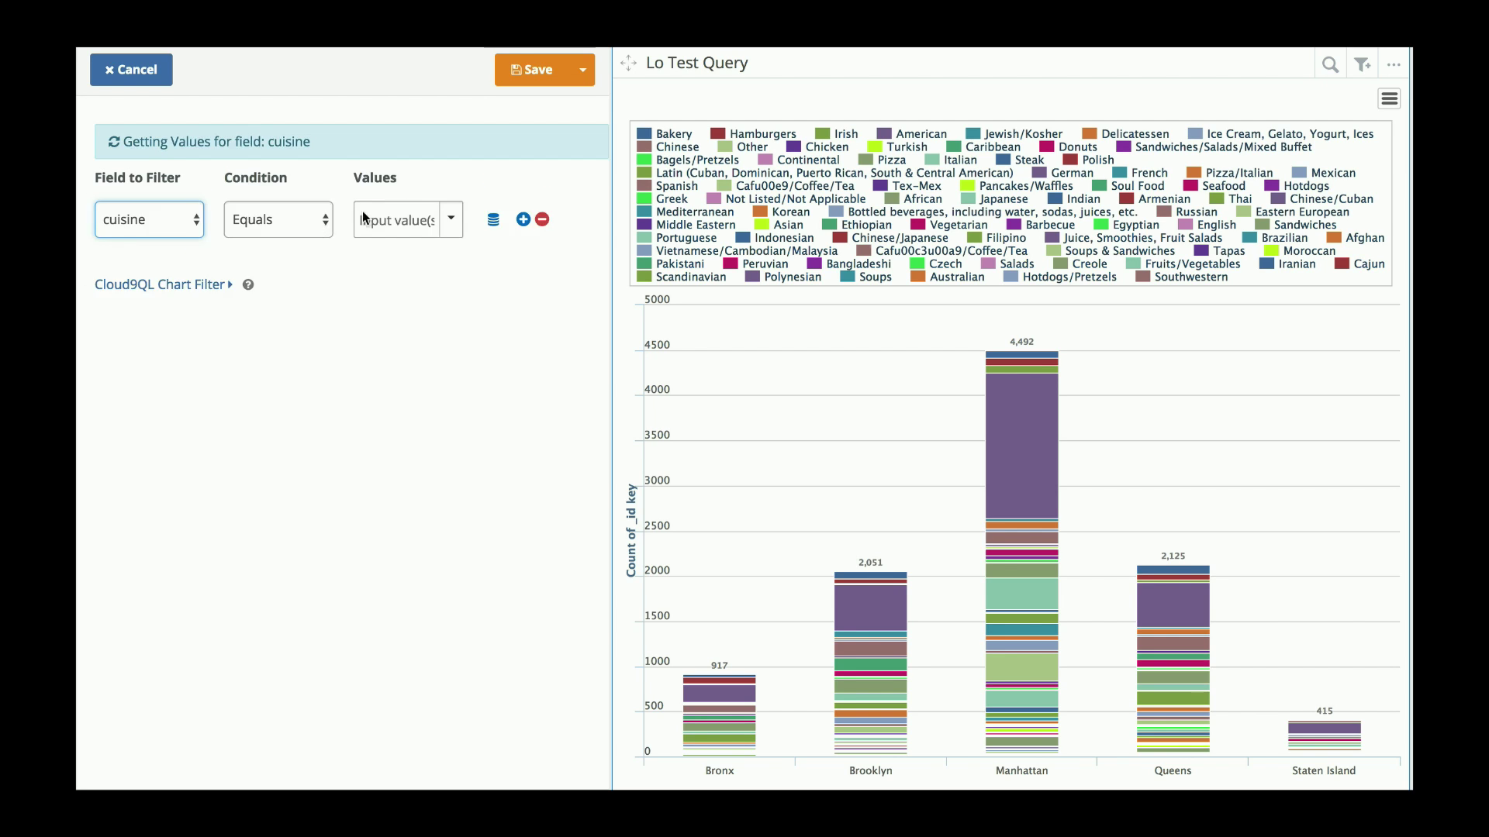
{"action": "left_click", "coordinate": [450, 180]}
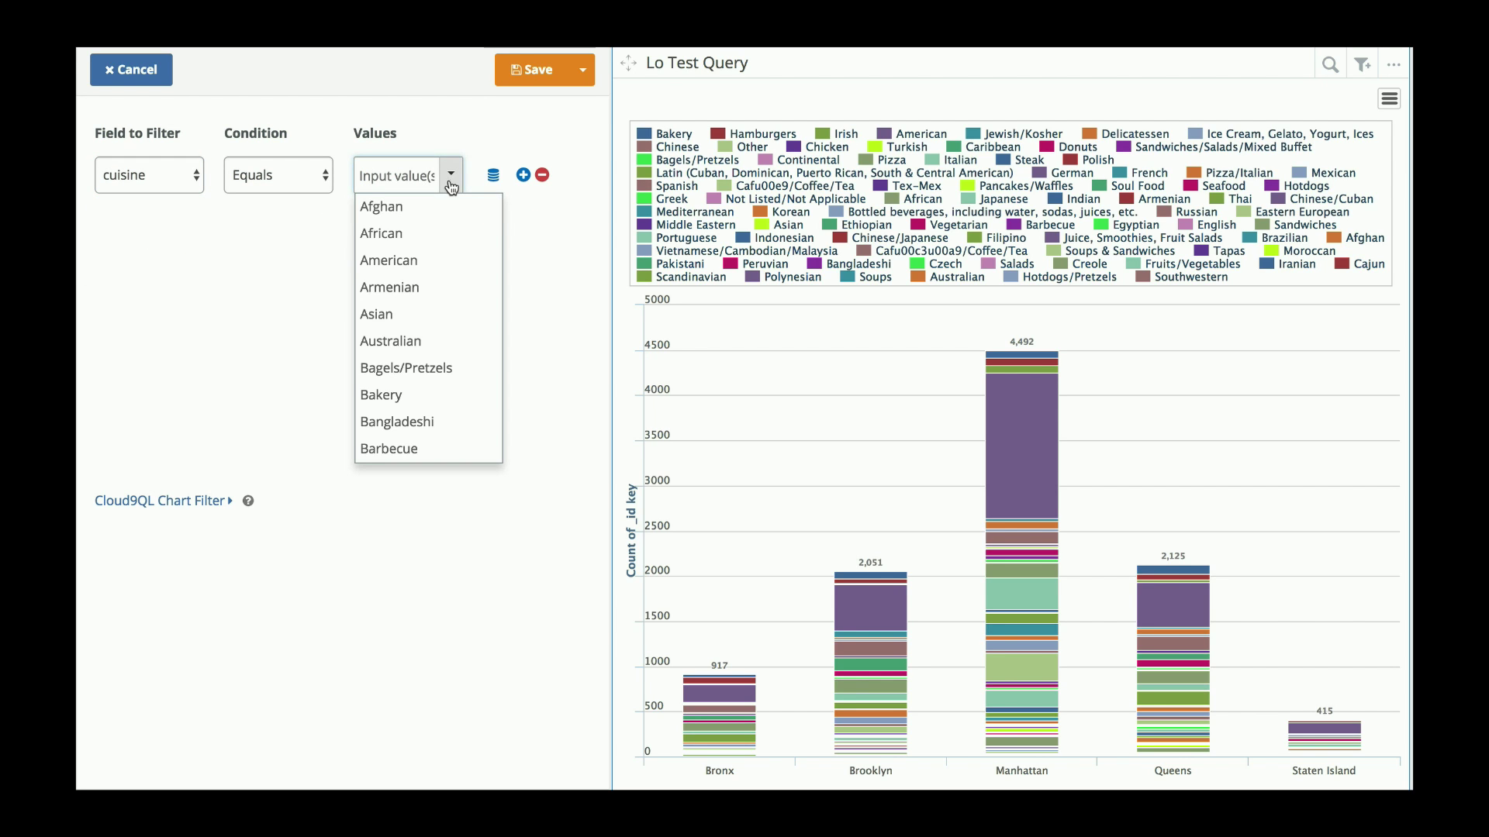
{"action": "left_click", "coordinate": [386, 314]}
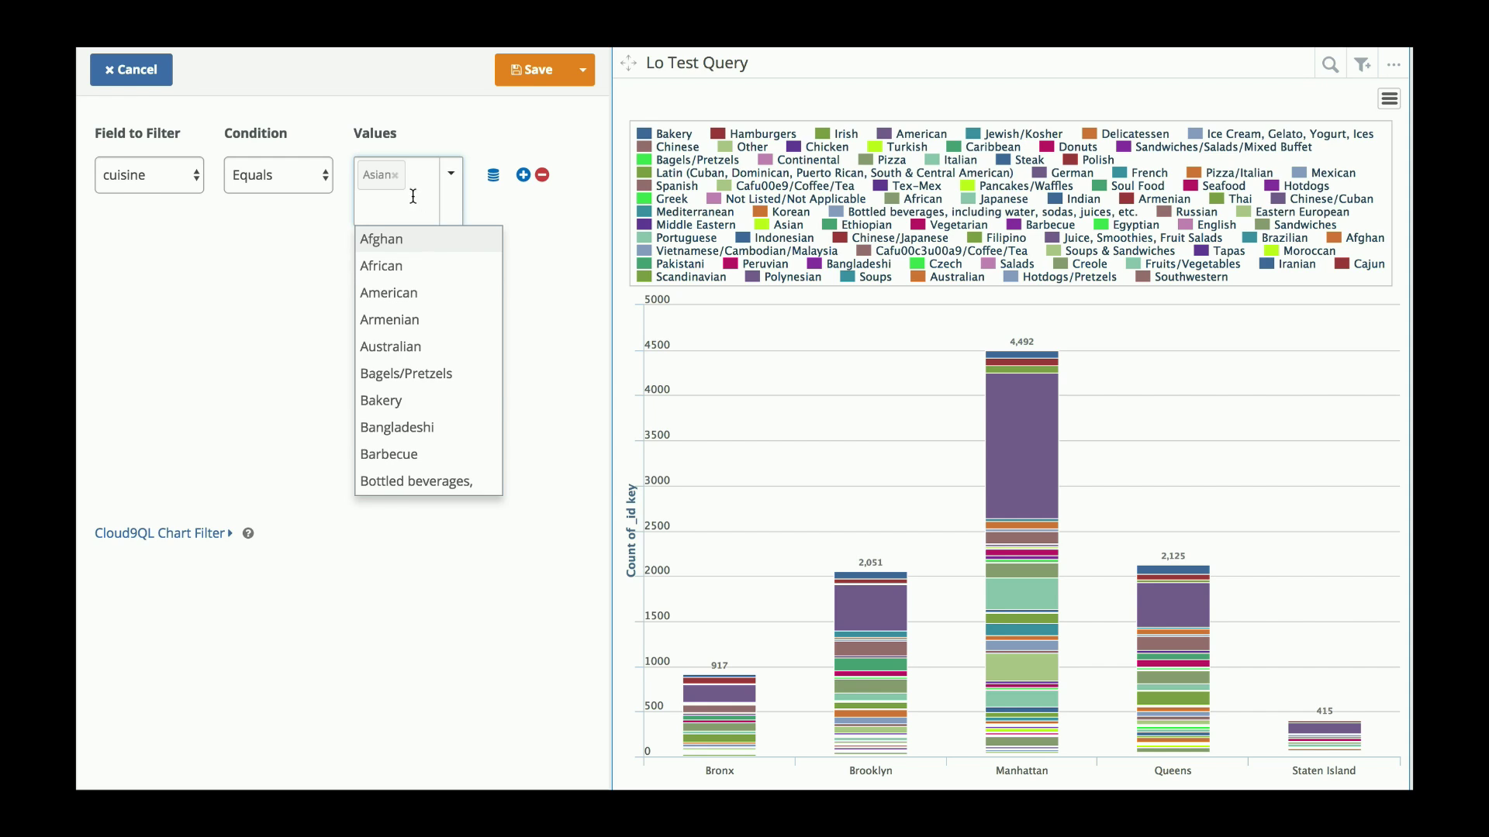
{"action": "scroll", "coordinate": [412, 466], "scroll_direction": "down", "scroll_amount": 5}
{"action": "left_click", "coordinate": [412, 480]}
{"action": "scroll", "coordinate": [412, 489], "scroll_direction": "down", "scroll_amount": 5}
{"action": "left_click", "coordinate": [410, 373]}
{"action": "scroll", "coordinate": [410, 384], "scroll_direction": "down", "scroll_amount": 15}
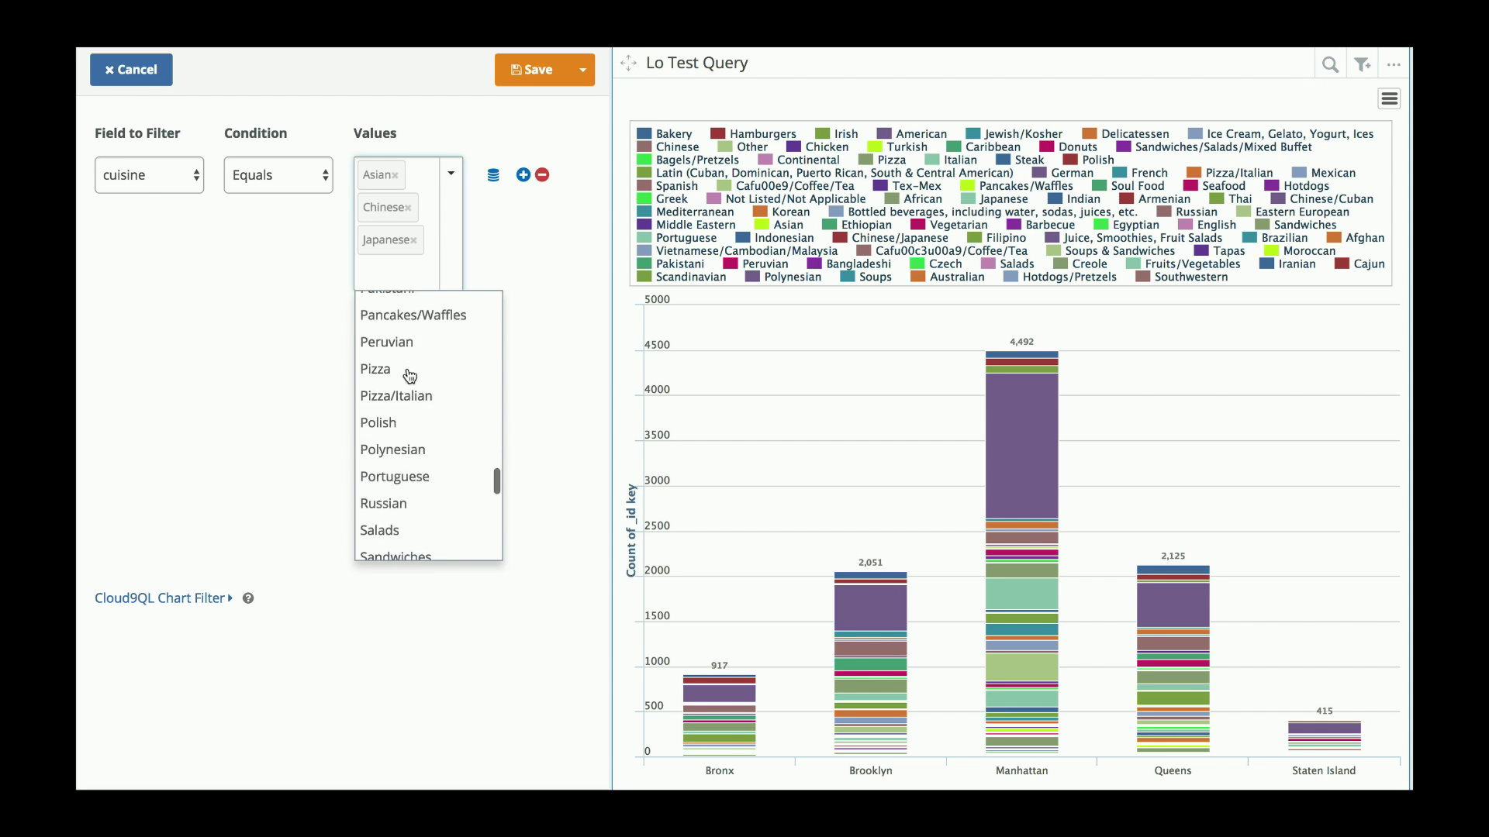
{"action": "left_click", "coordinate": [411, 549]}
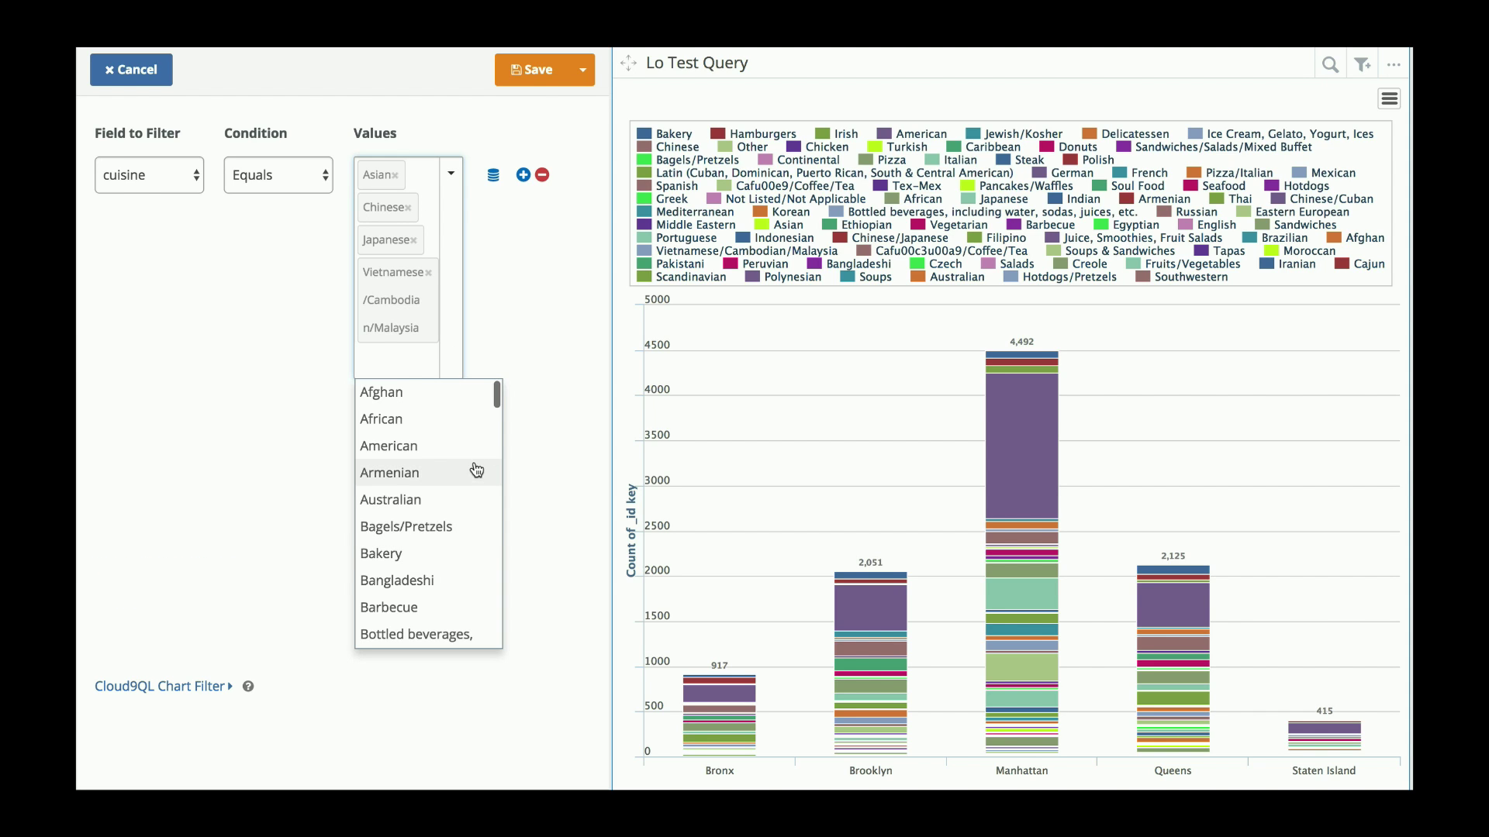
Save the cuisine filter and return to the dashboard.
{"action": "left_click", "coordinate": [539, 76]}
{"action": "left_click", "coordinate": [535, 74]}
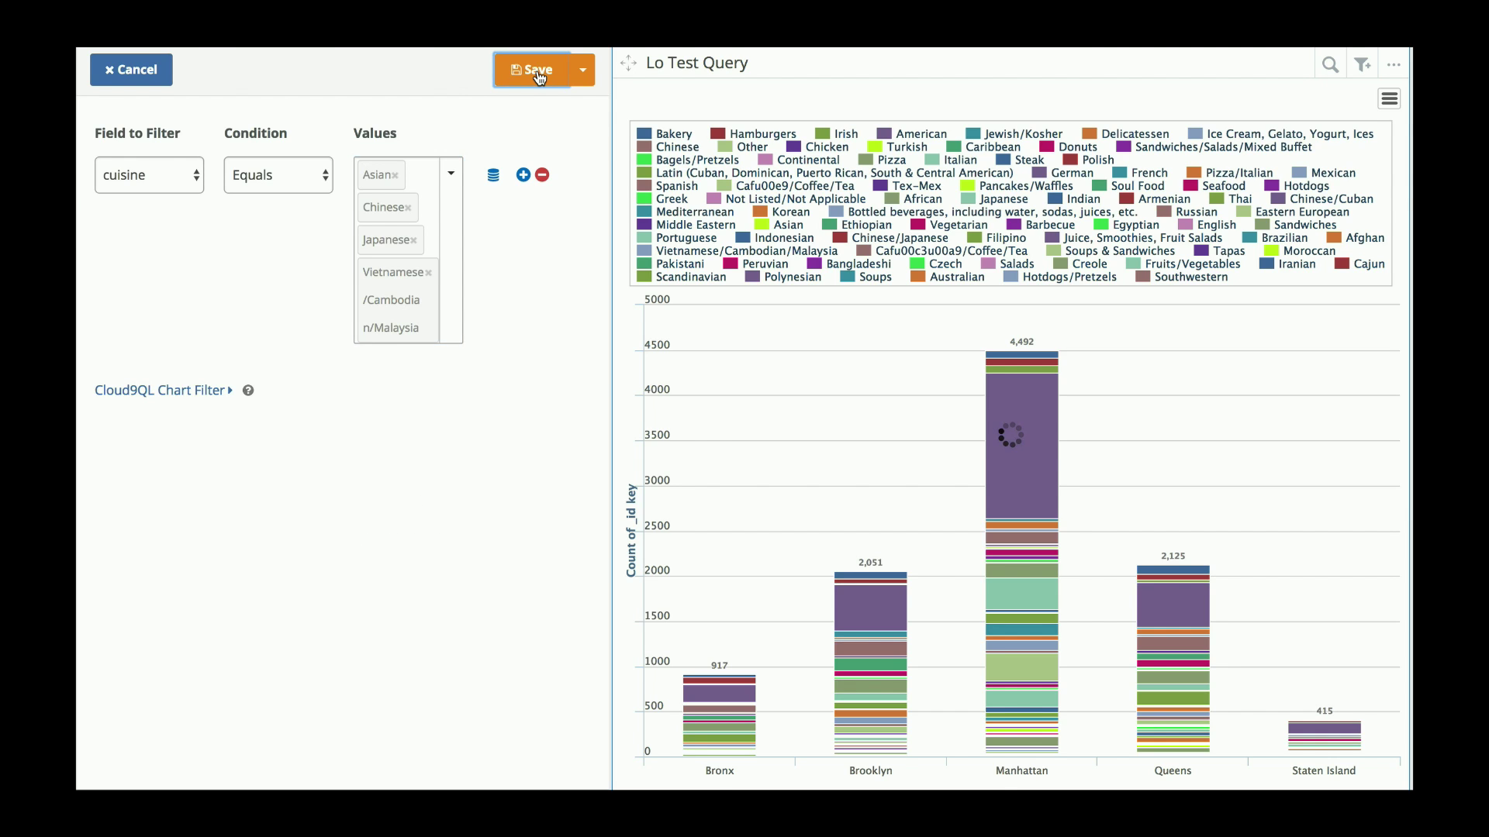
{"action": "left_click", "coordinate": [114, 75]}
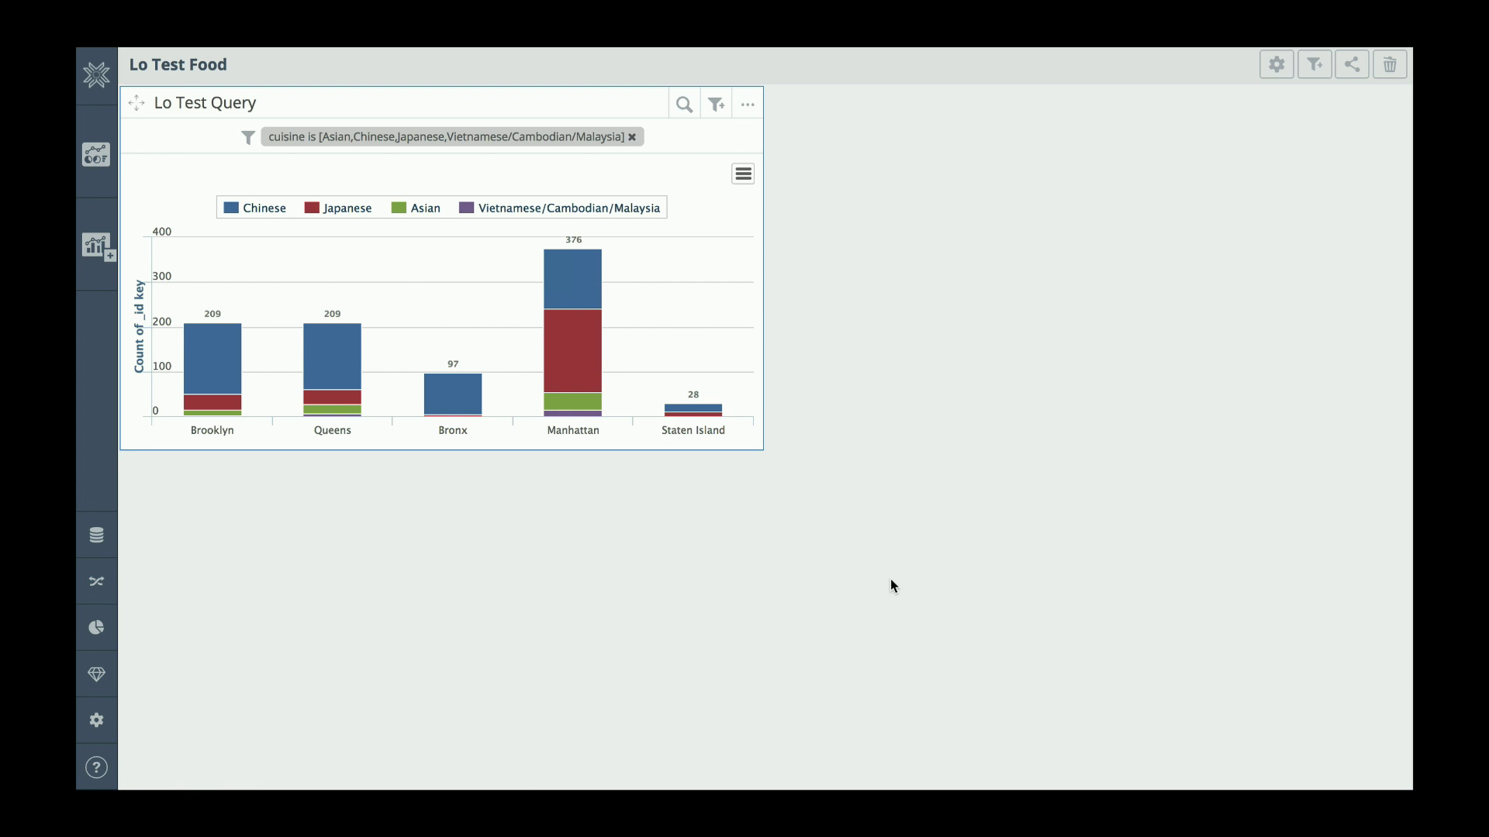
Bring up the options menu of the filtered Lo Test Query chart widget.
{"action": "mouse_move", "coordinate": [593, 307]}
{"action": "left_click", "coordinate": [747, 104]}
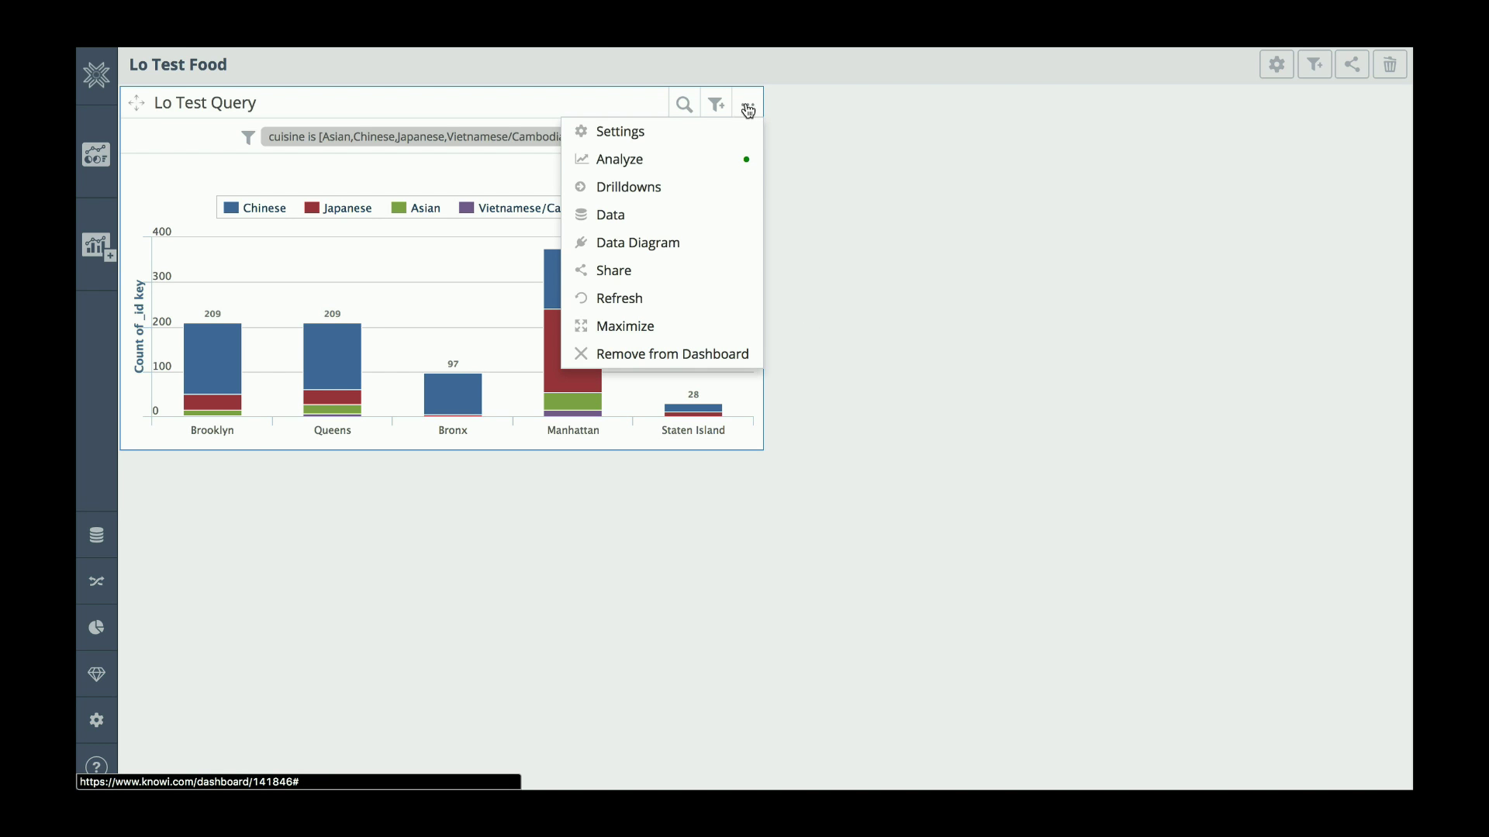
From the Analyze view, clone the chart as a new widget named 'Location' and add it to the dashboard.
{"action": "left_click", "coordinate": [642, 160]}
{"action": "left_click", "coordinate": [581, 70]}
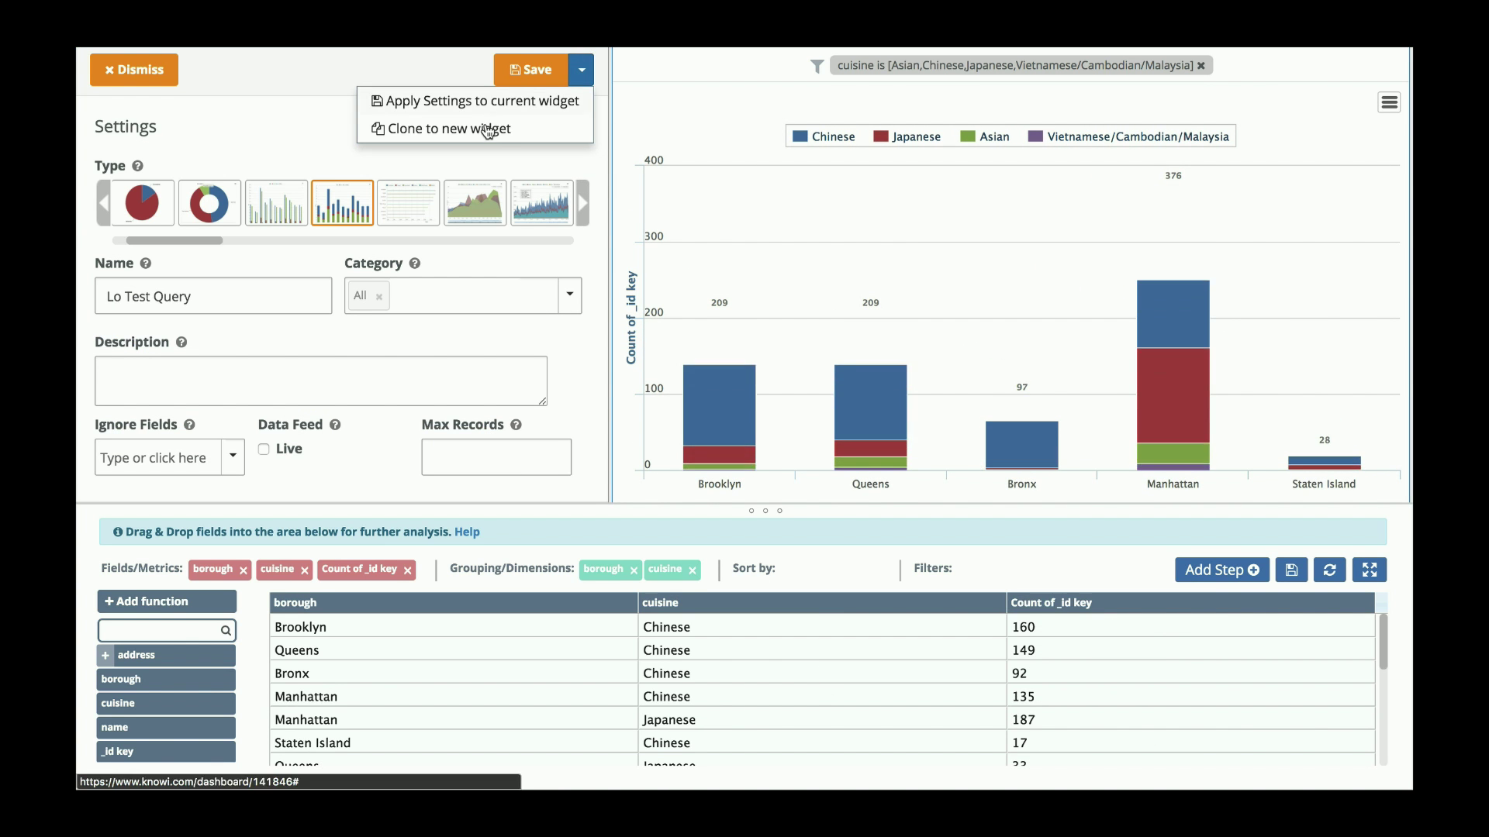
{"action": "left_click", "coordinate": [488, 128]}
{"action": "left_click_drag", "start_coordinate": [587, 178], "coordinate": [390, 177]}
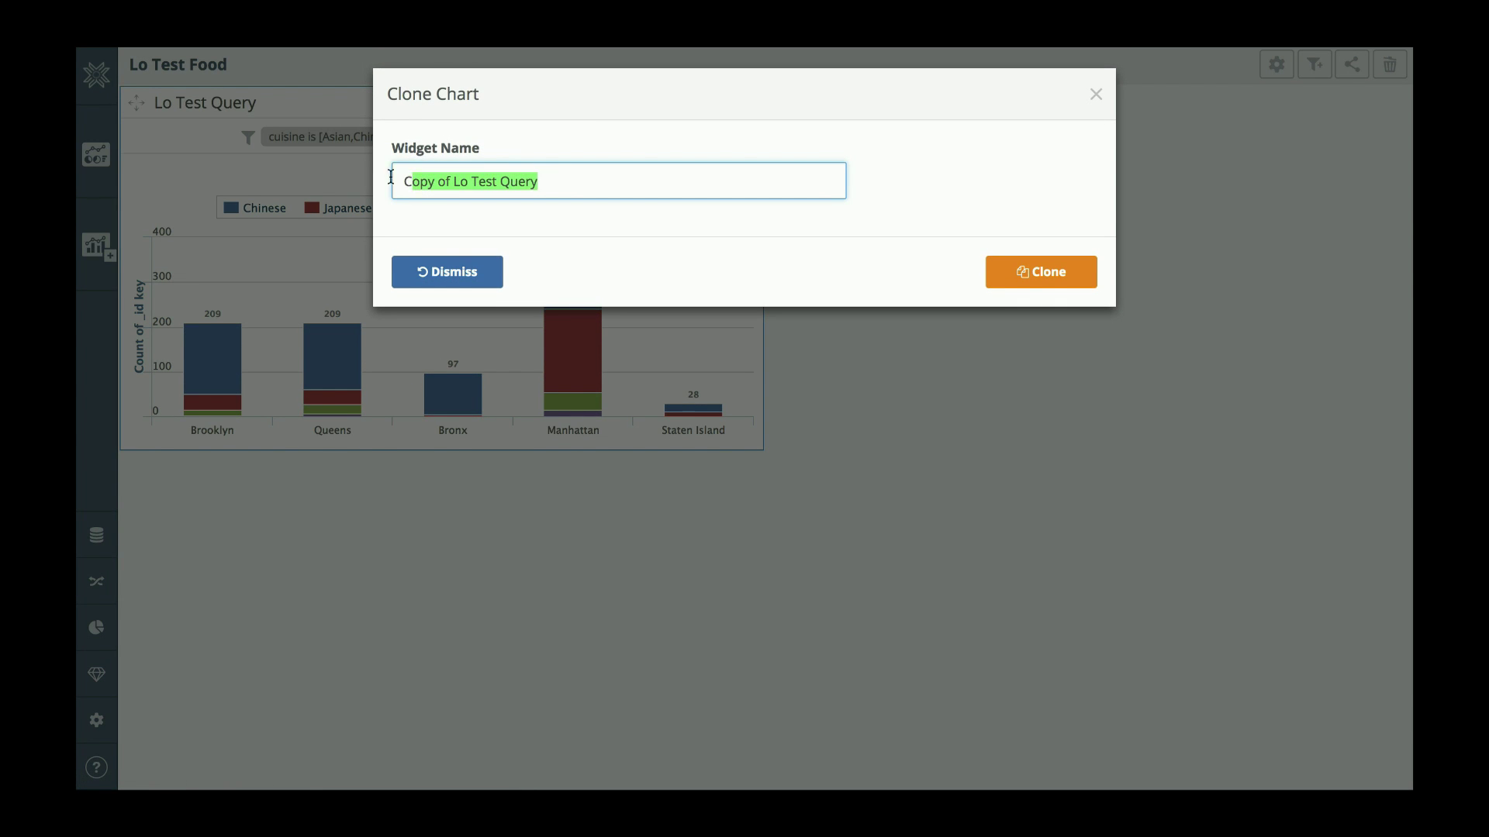
{"action": "type", "text": "Location"}
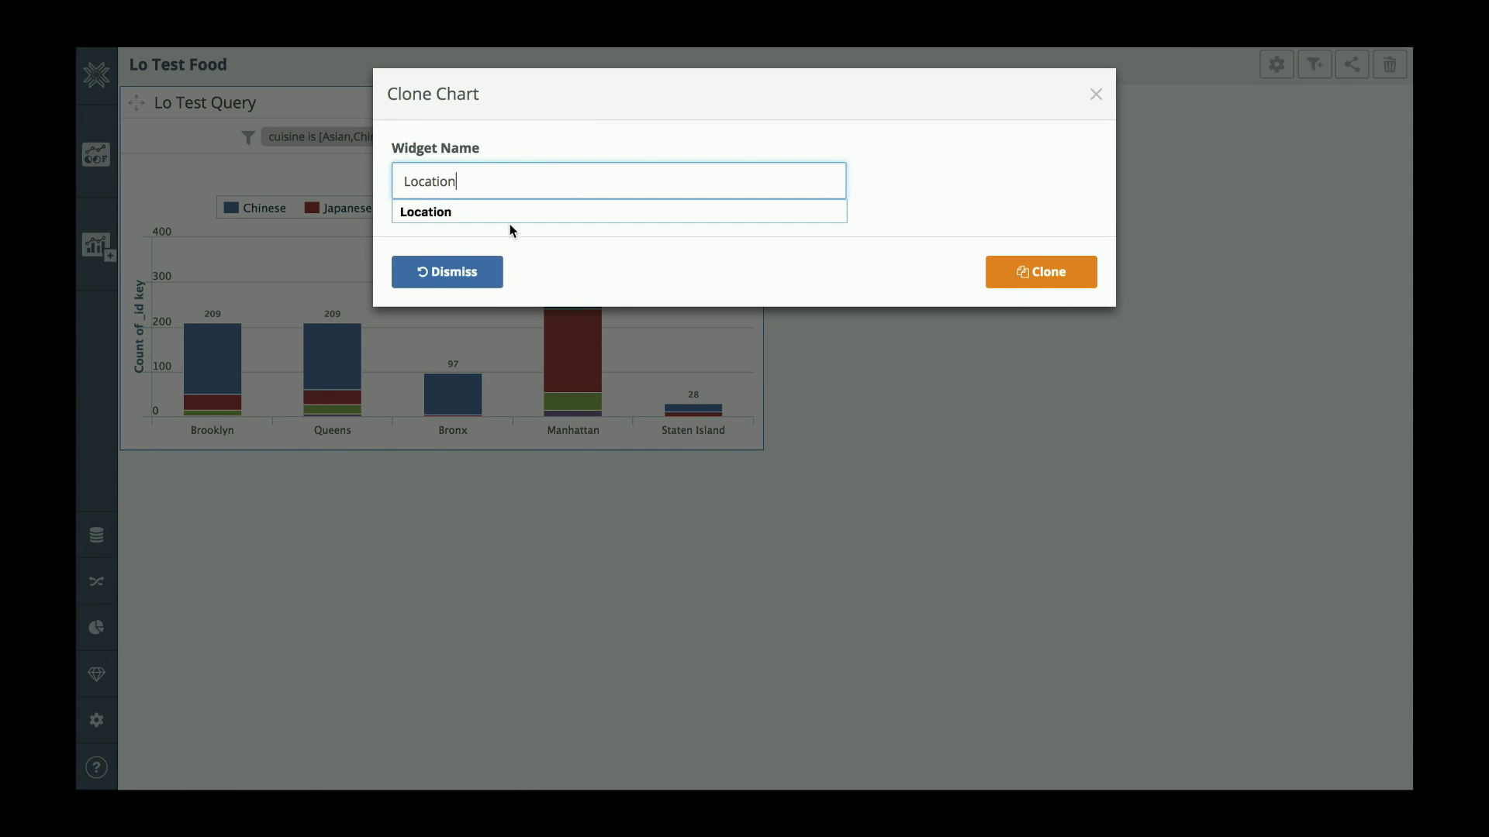
{"action": "left_click", "coordinate": [1051, 273]}
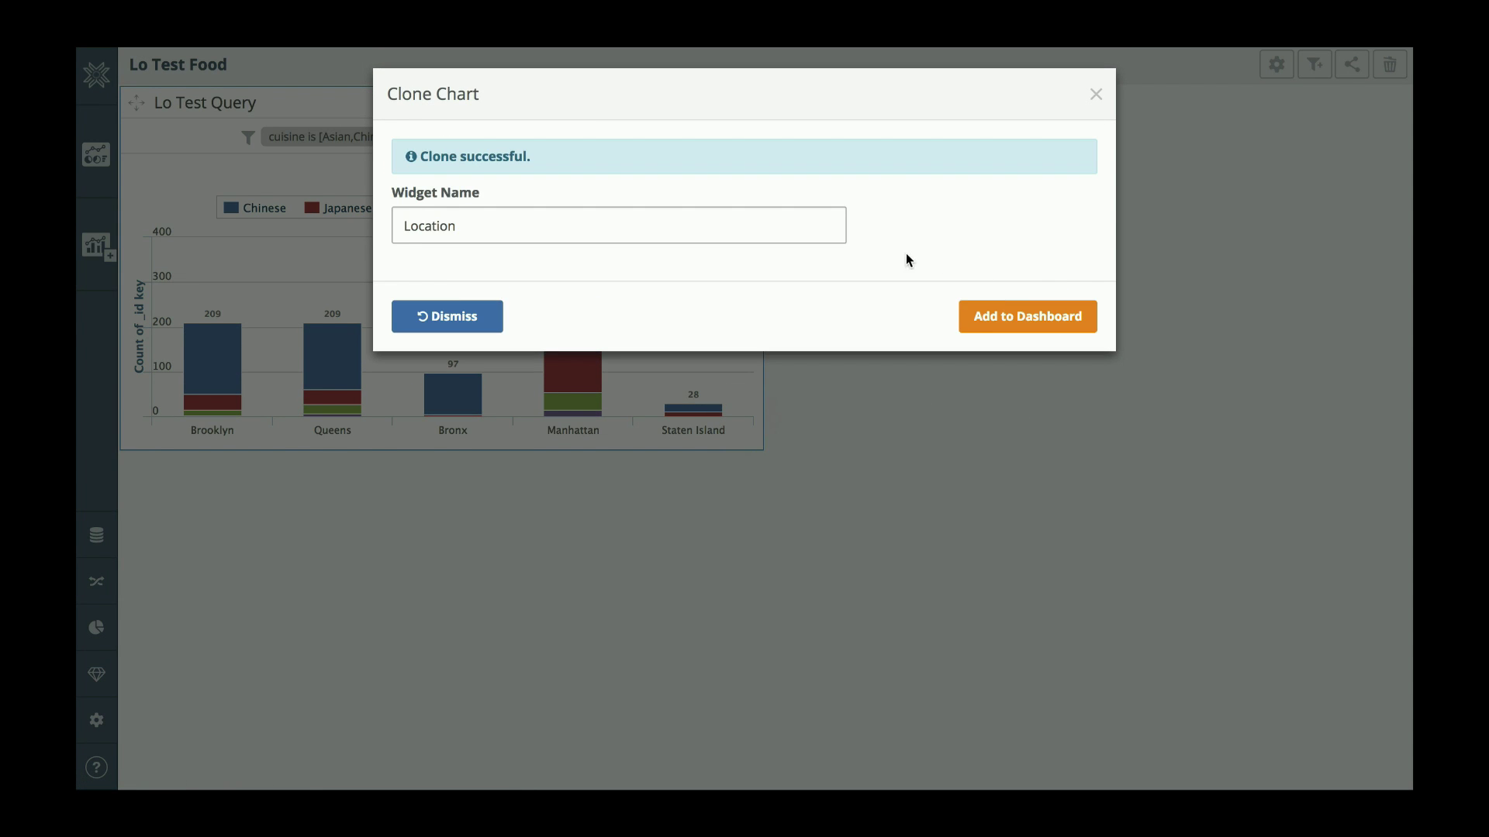
{"action": "left_click", "coordinate": [995, 320]}
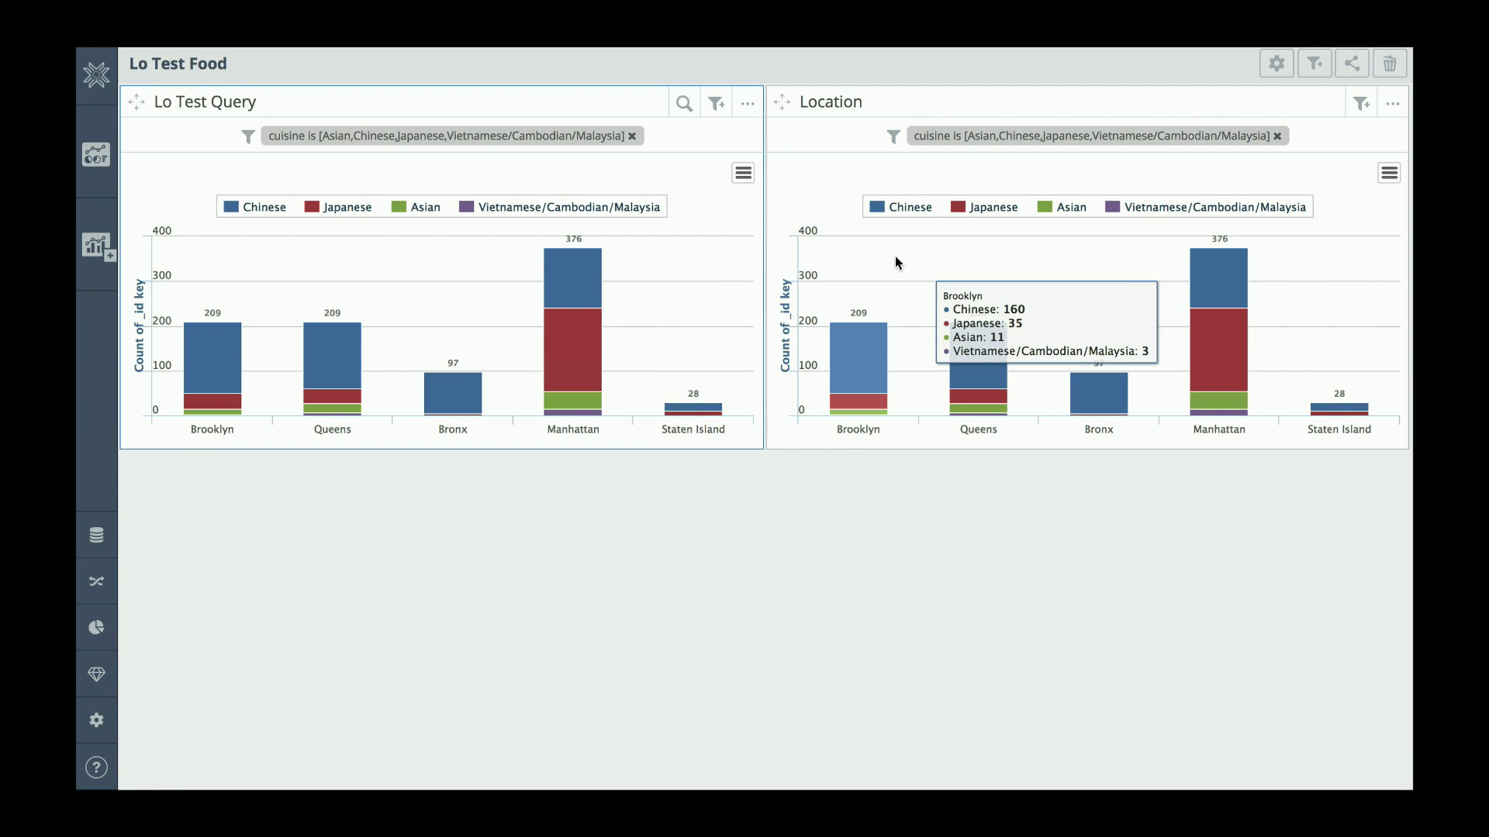
In the Location widget's analysis, remove the count, borough and cuisine fields.
{"action": "left_click", "coordinate": [1394, 104]}
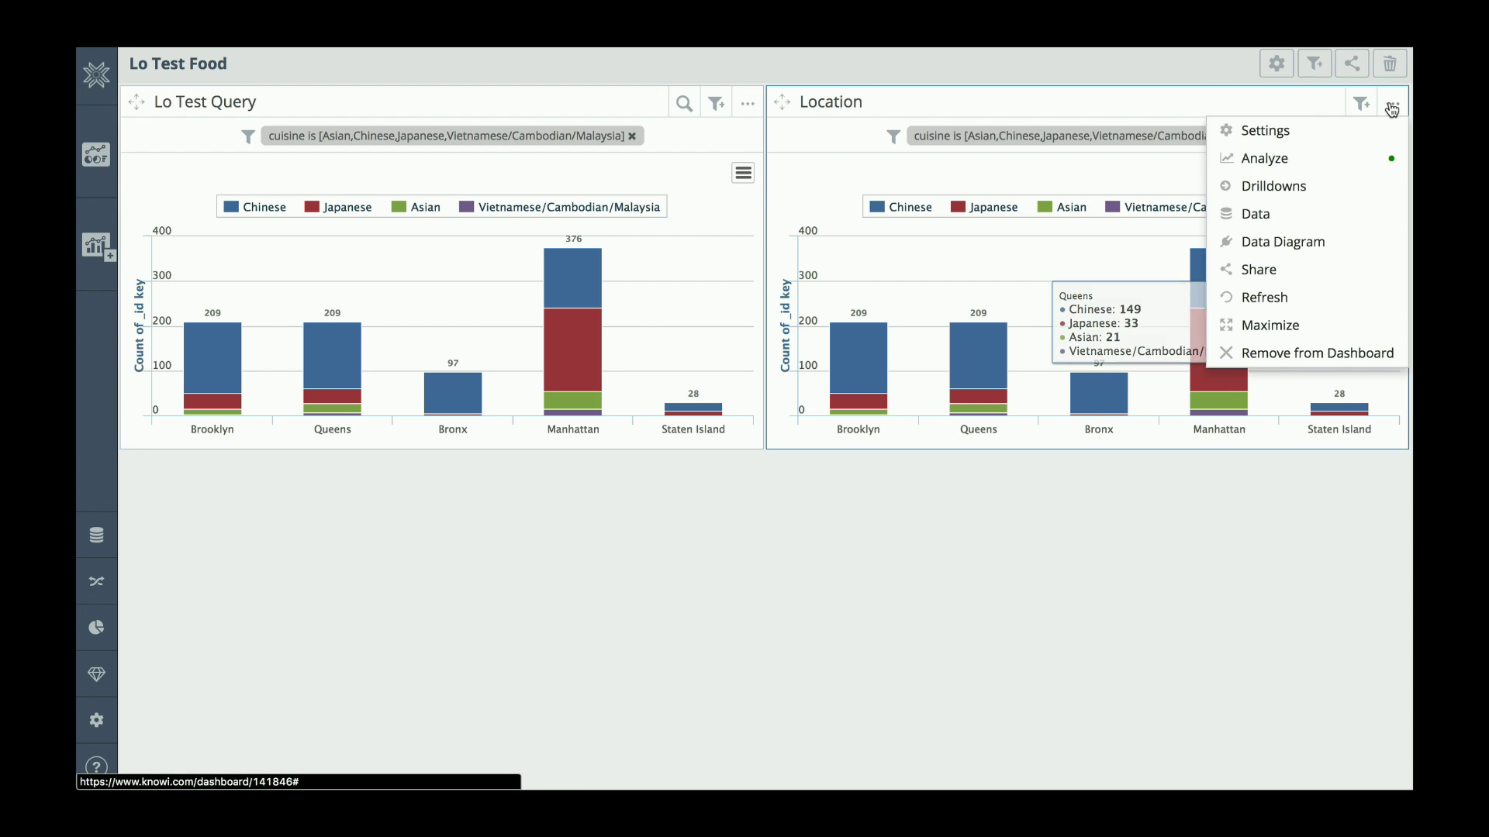
{"action": "left_click", "coordinate": [1275, 155]}
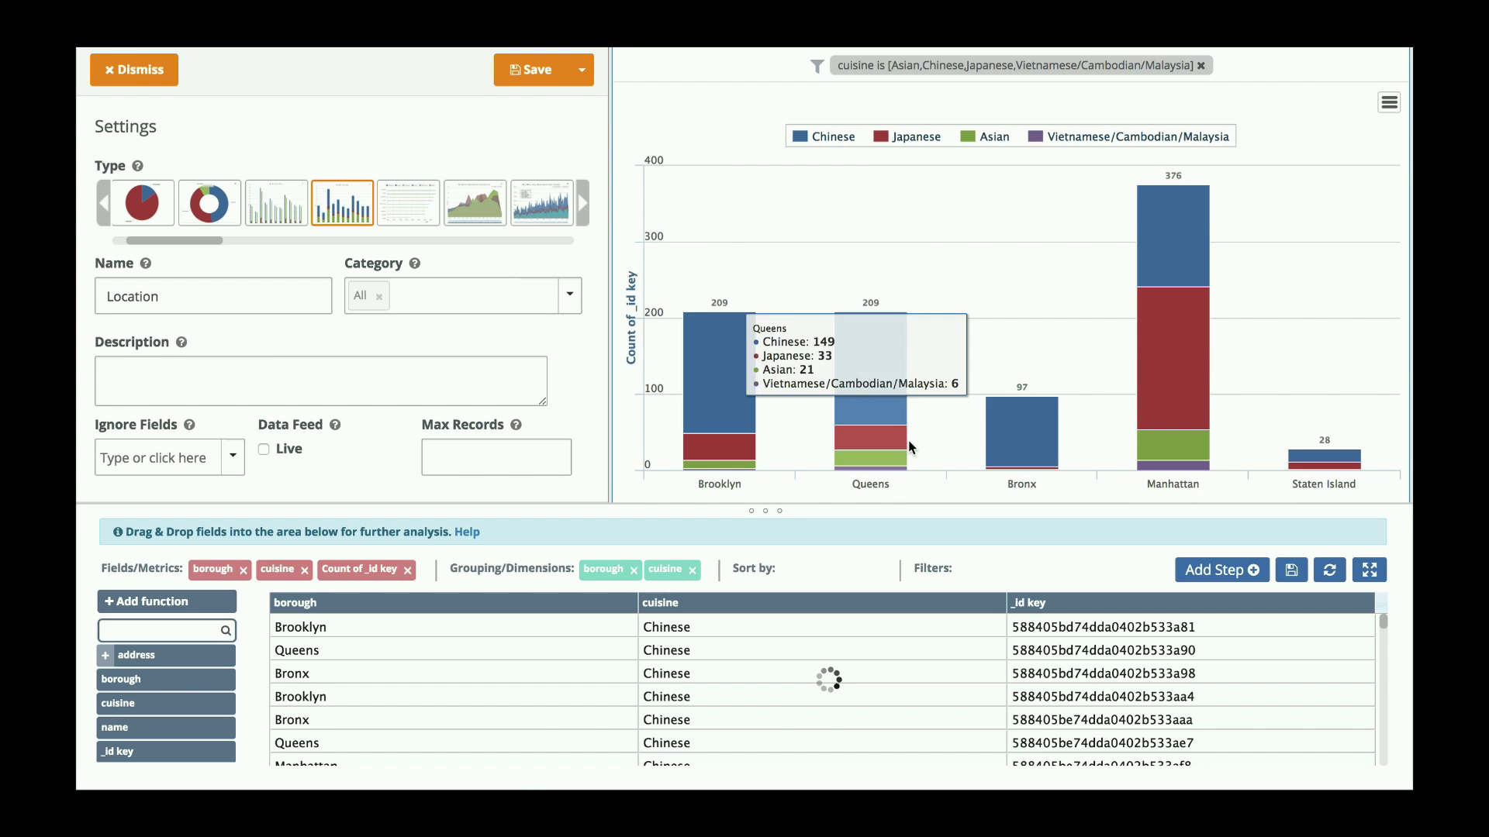
{"action": "left_click", "coordinate": [633, 570]}
{"action": "left_click", "coordinate": [409, 572]}
{"action": "left_click", "coordinate": [279, 570]}
{"action": "left_click", "coordinate": [242, 572]}
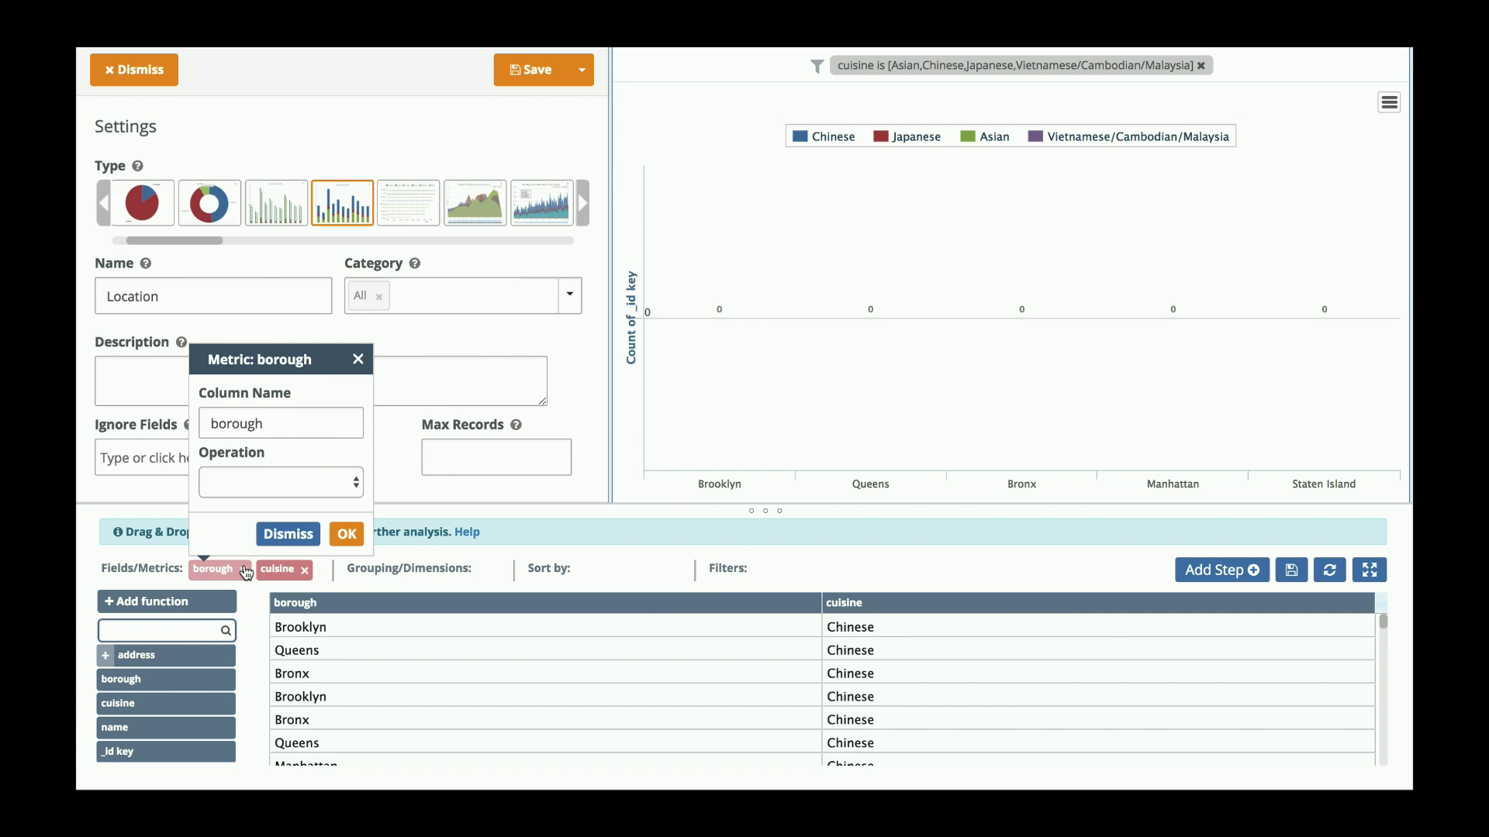
{"action": "left_click", "coordinate": [245, 572]}
{"action": "left_click", "coordinate": [243, 572]}
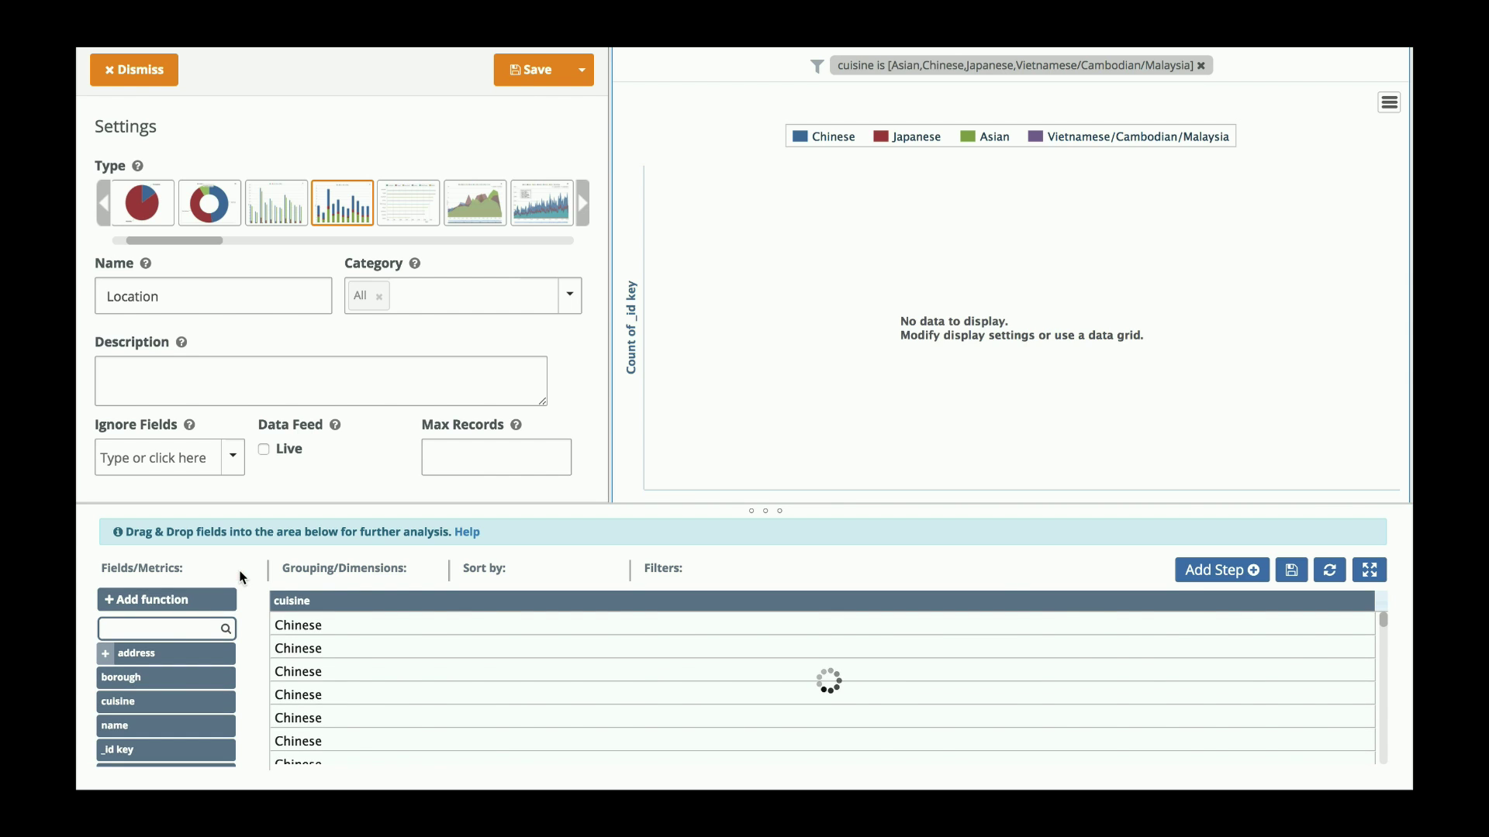
Add the address coordinates as a field and rename its column to 'coord'.
{"action": "left_click", "coordinate": [107, 658]}
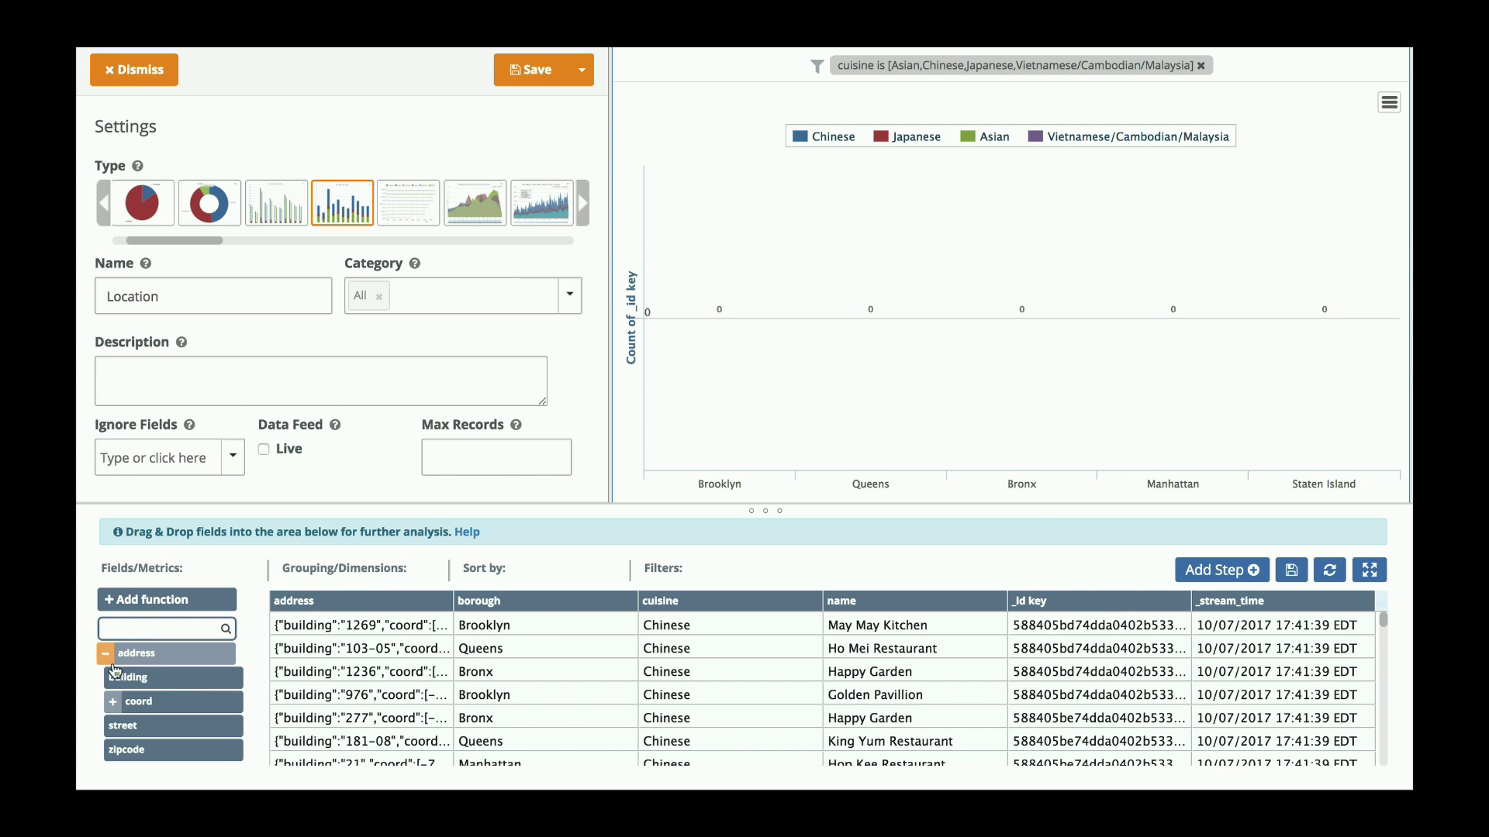
{"action": "left_click_drag", "start_coordinate": [138, 702], "coordinate": [233, 534]}
{"action": "left_click", "coordinate": [262, 635]}
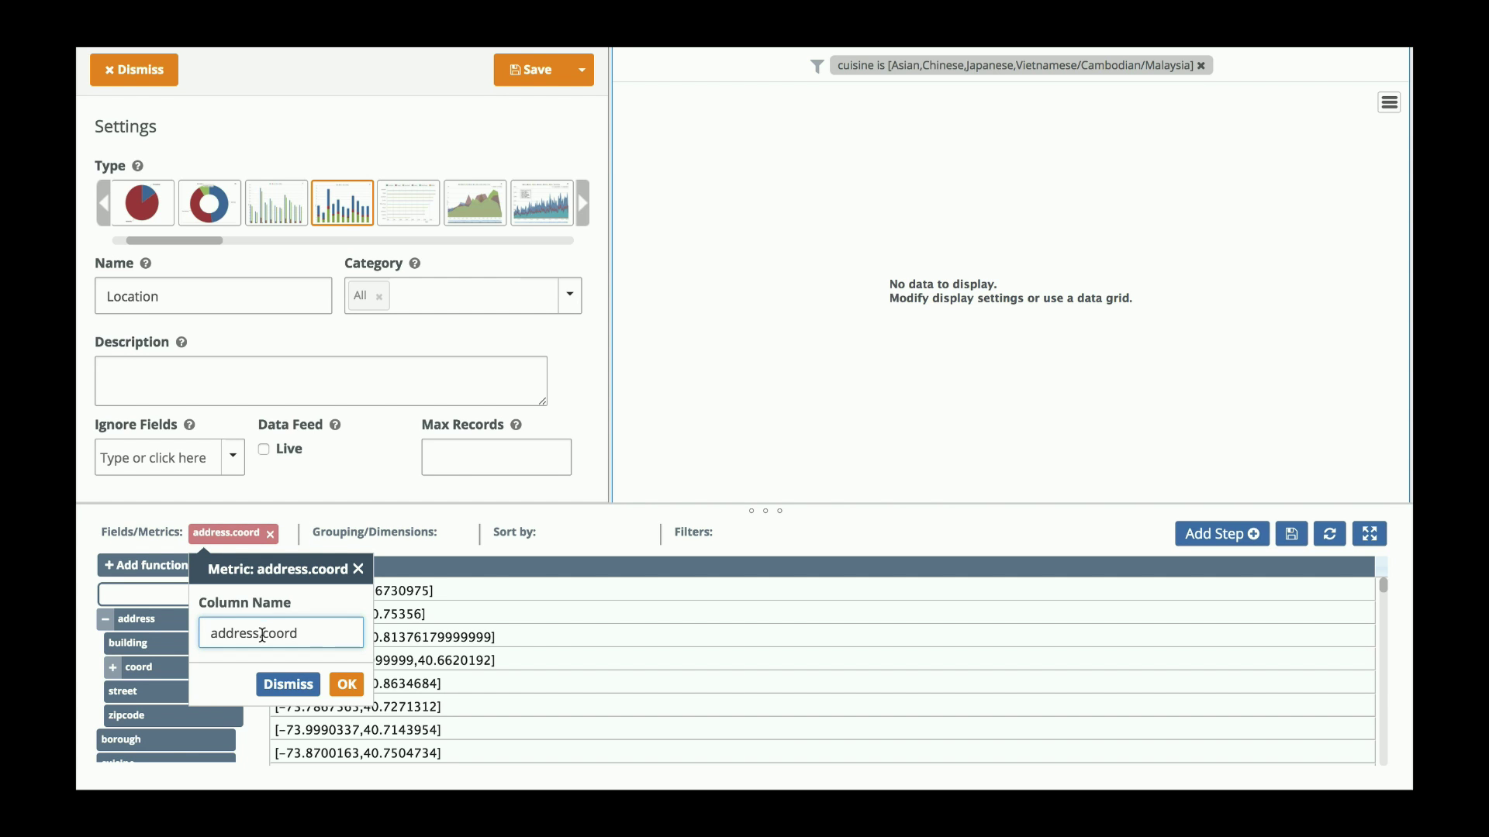
{"action": "left_click_drag", "start_coordinate": [262, 635], "coordinate": [197, 634]}
{"action": "key", "text": "BackSpace"}
{"action": "left_click", "coordinate": [347, 686]}
Add the name, borough and cuisine fields to the data.
{"action": "scroll", "coordinate": [195, 697], "scroll_direction": "down", "scroll_amount": 3}
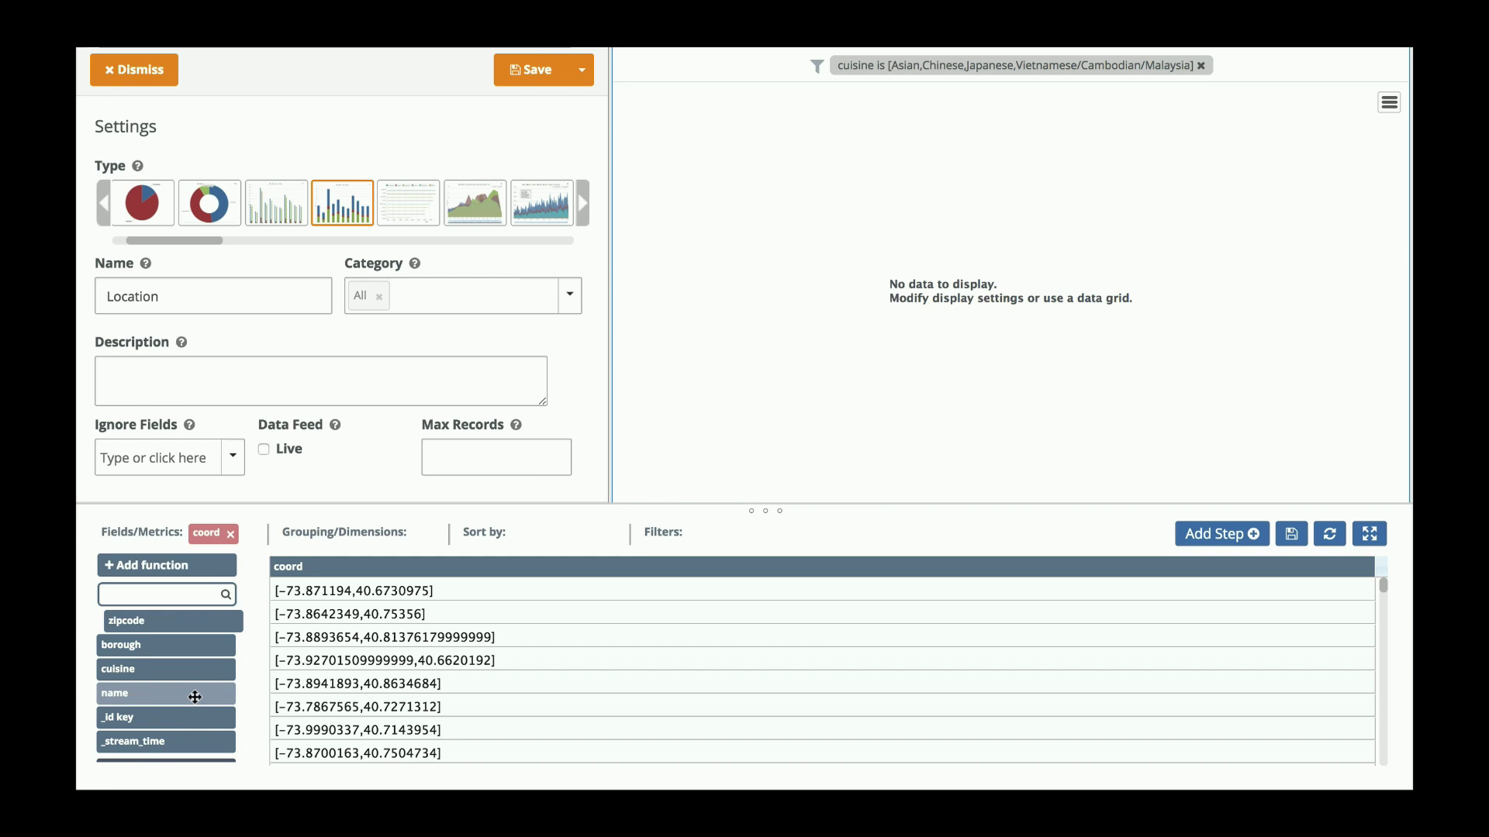
{"action": "left_click_drag", "start_coordinate": [195, 697], "coordinate": [171, 538]}
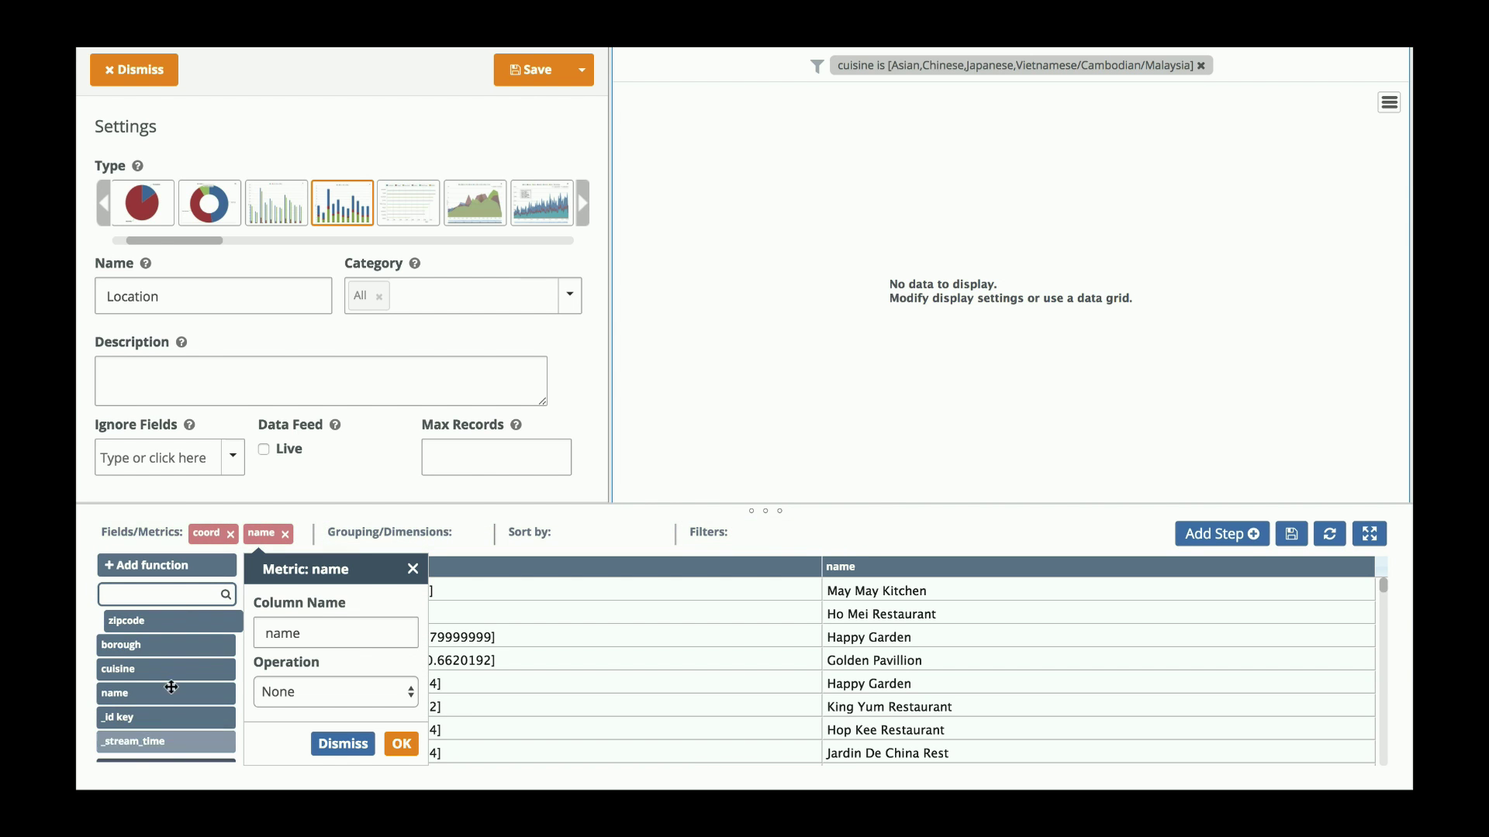
{"action": "left_click_drag", "start_coordinate": [196, 647], "coordinate": [185, 535]}
{"action": "left_click_drag", "start_coordinate": [176, 672], "coordinate": [170, 536]}
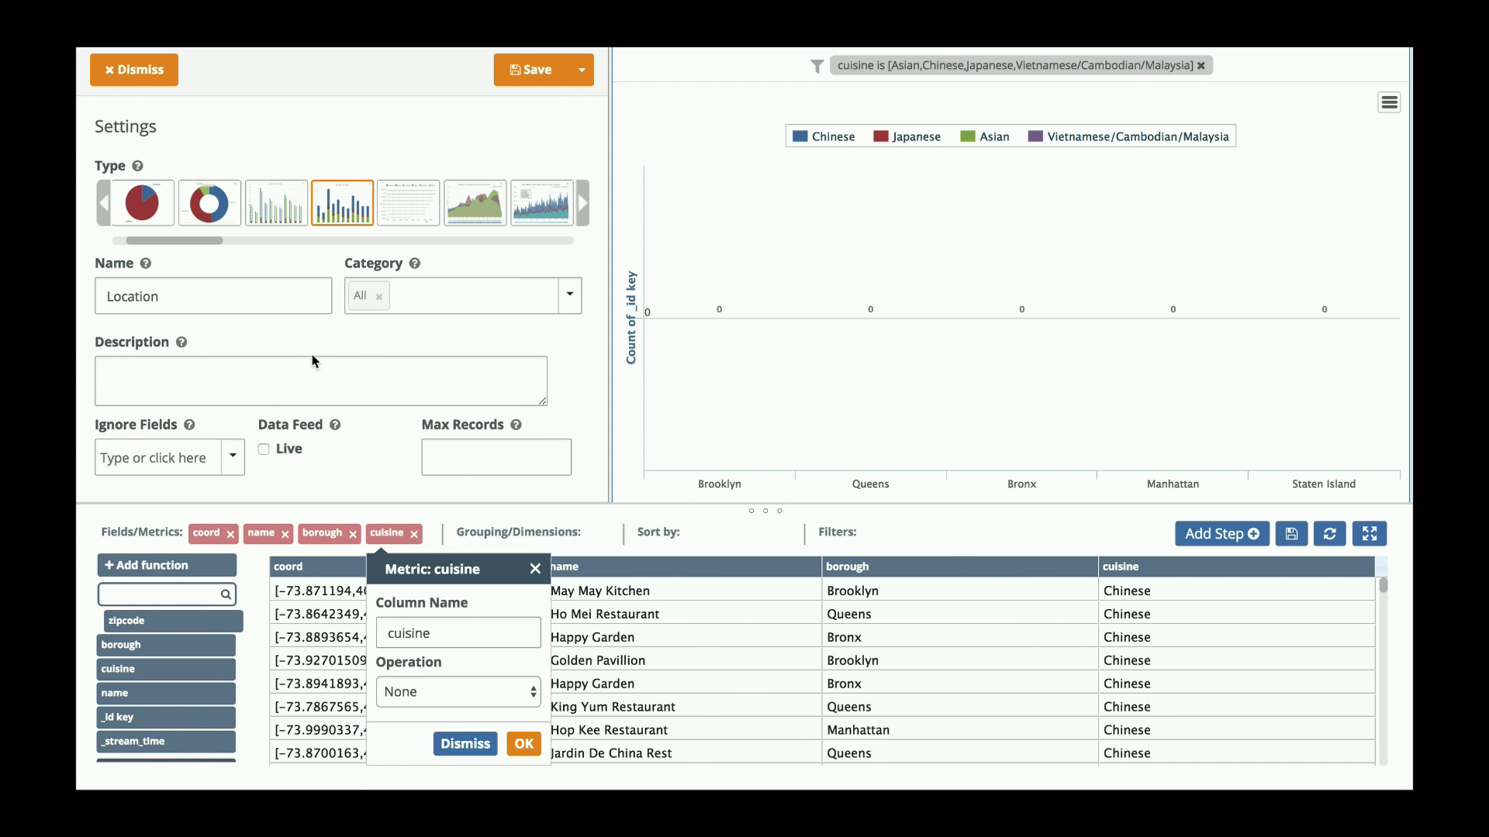
{"action": "left_click_drag", "start_coordinate": [214, 243], "coordinate": [442, 233]}
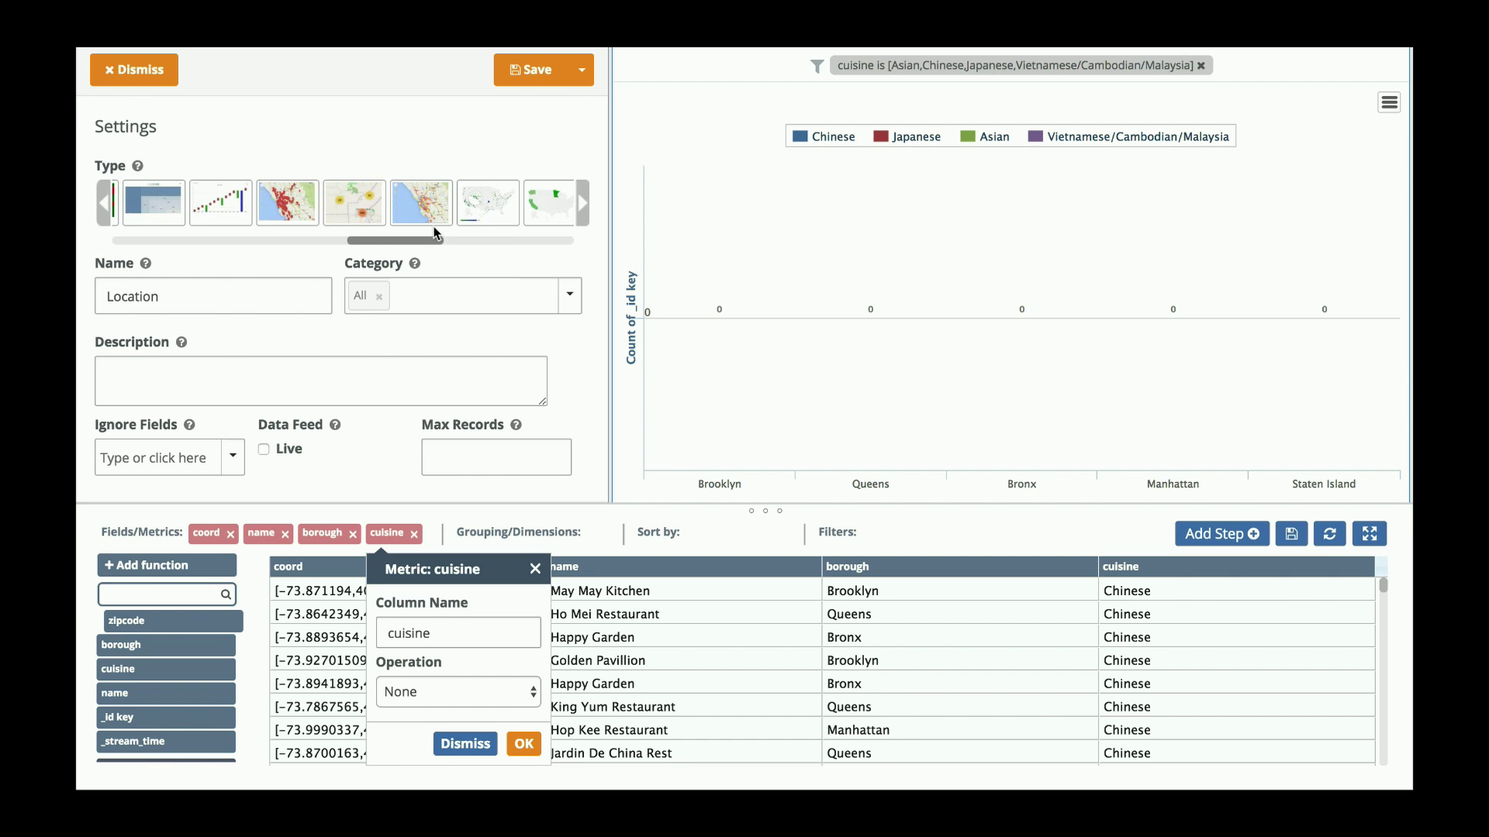
Switch the Location widget to a Geo-Clusters map, save it, and go back to Lo Test Food.
{"action": "left_click", "coordinate": [369, 205]}
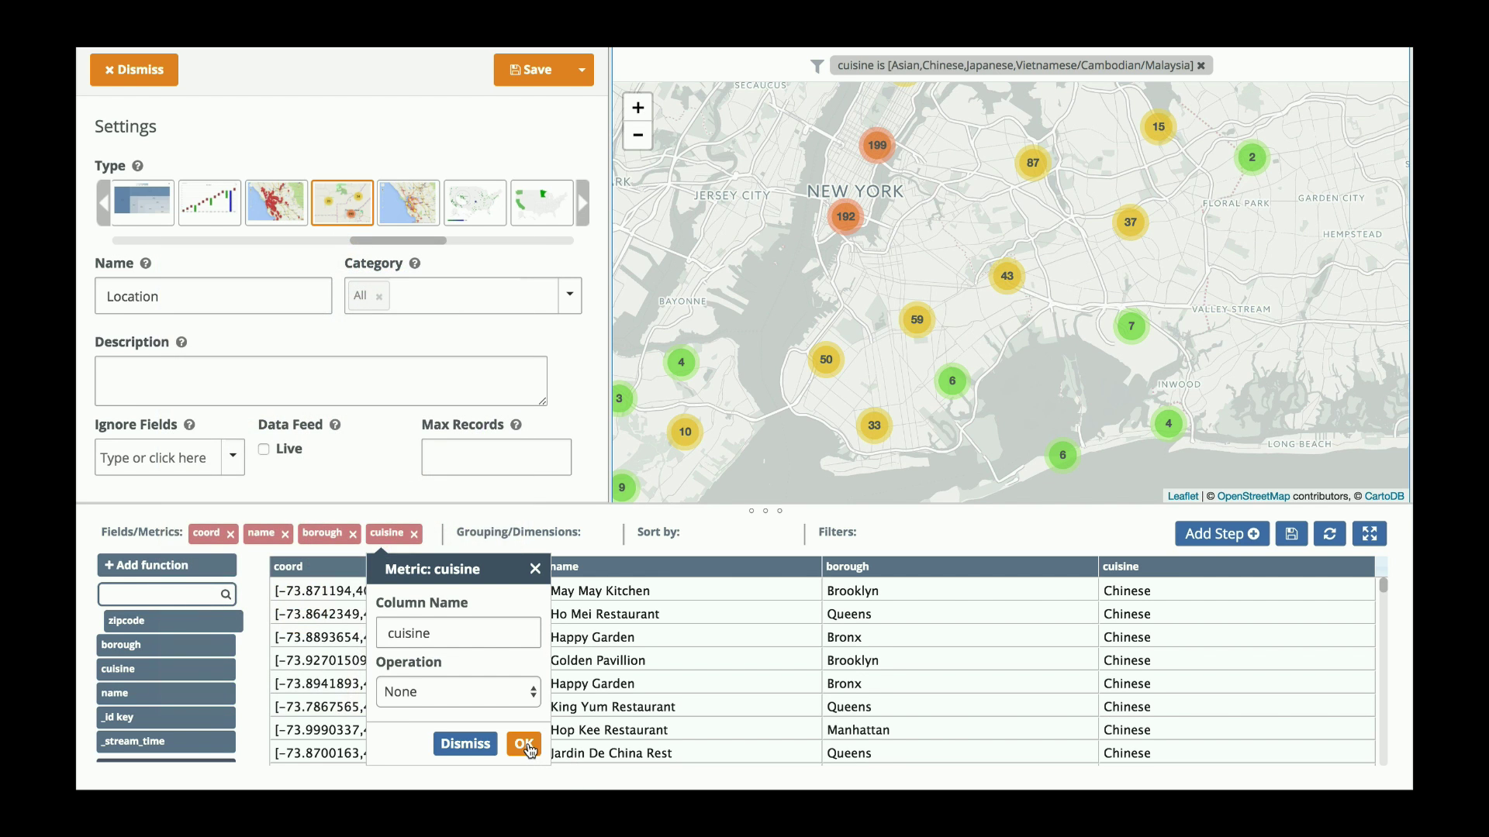
{"action": "left_click", "coordinate": [524, 743]}
{"action": "left_click", "coordinate": [546, 73]}
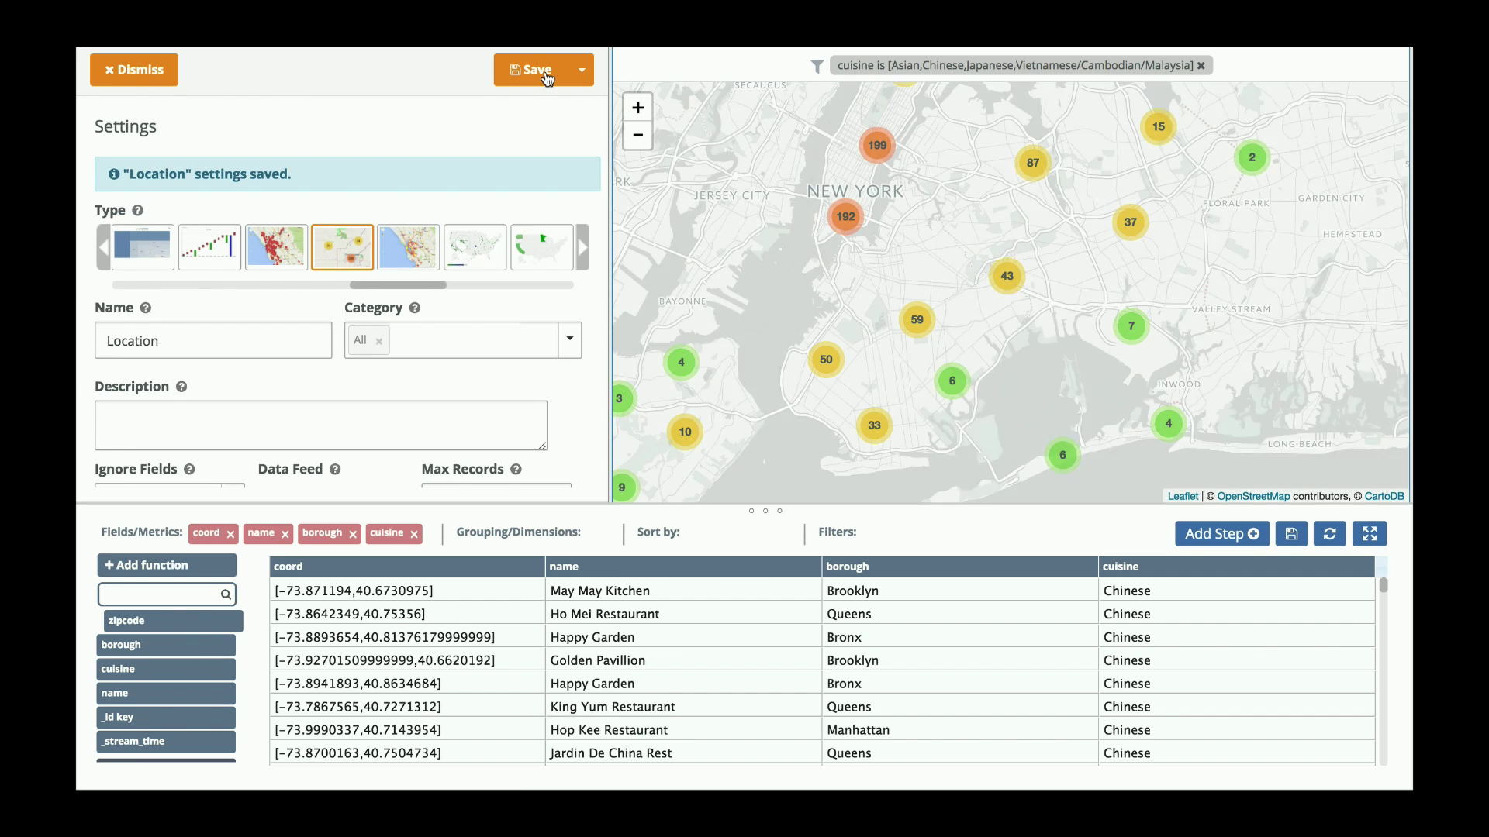
{"action": "left_click", "coordinate": [103, 74]}
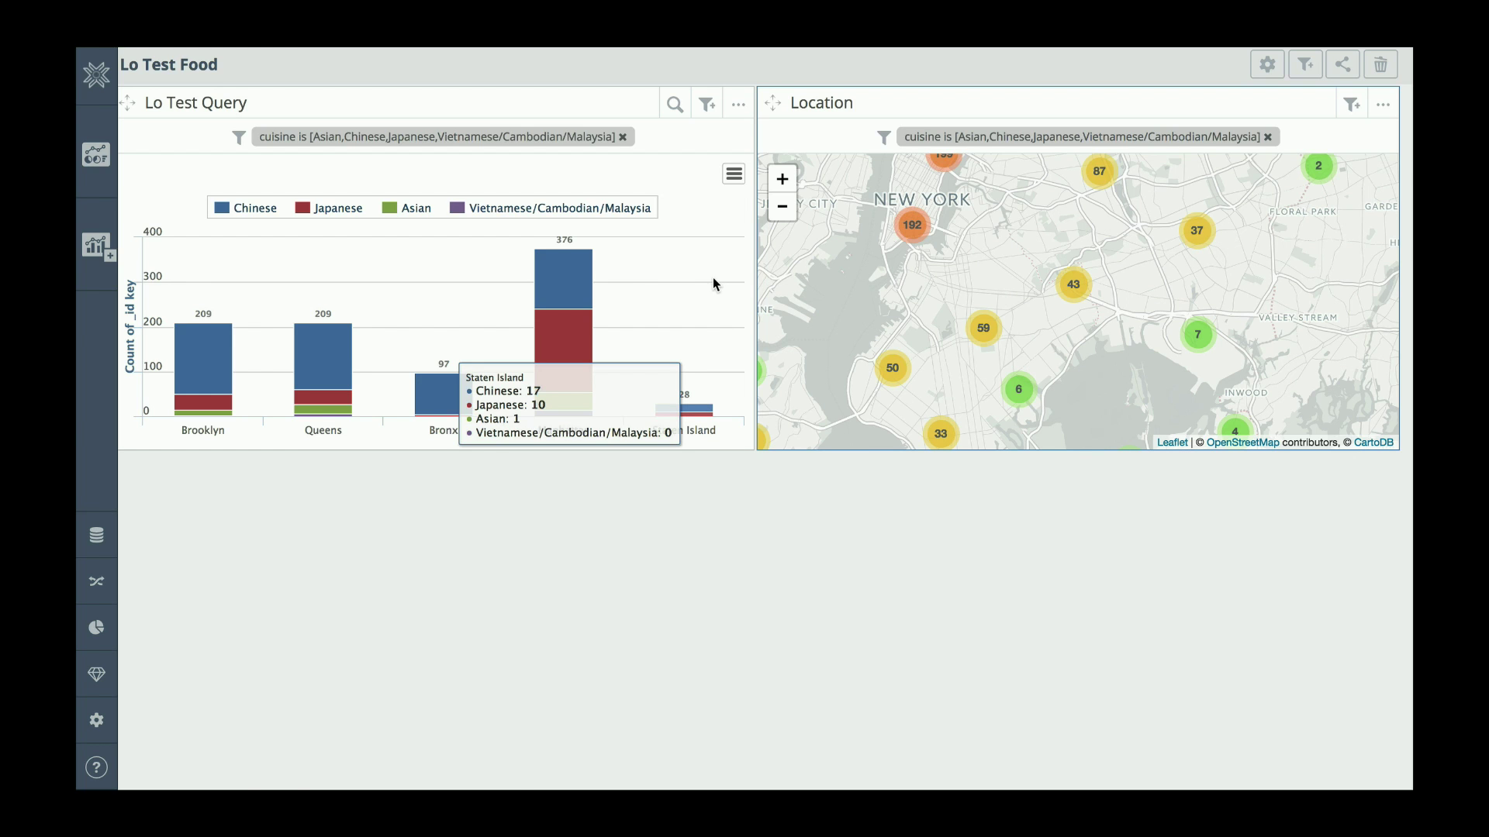
{"action": "mouse_move", "coordinate": [587, 264]}
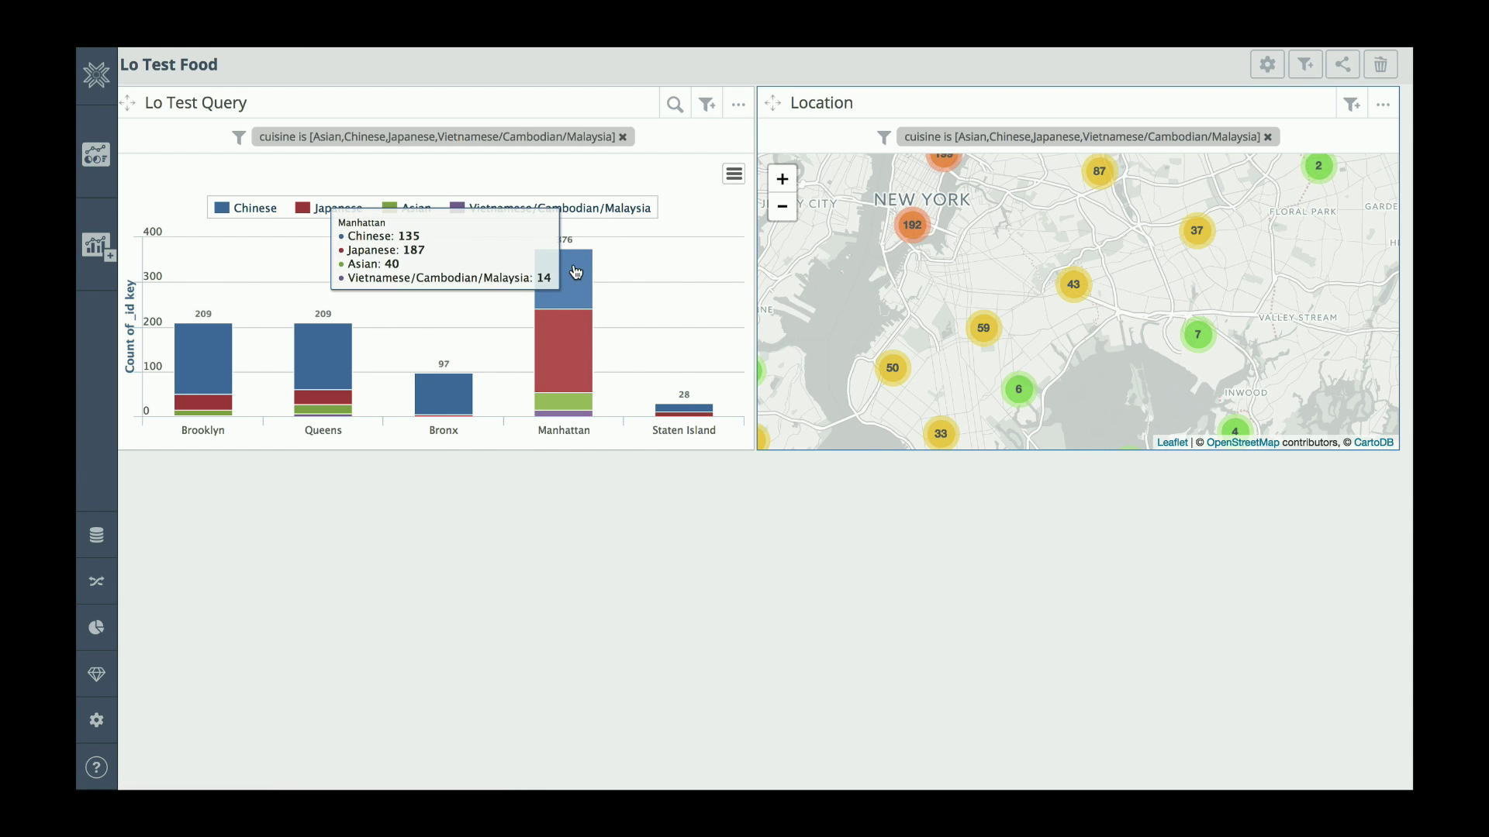
{"action": "mouse_move", "coordinate": [699, 211]}
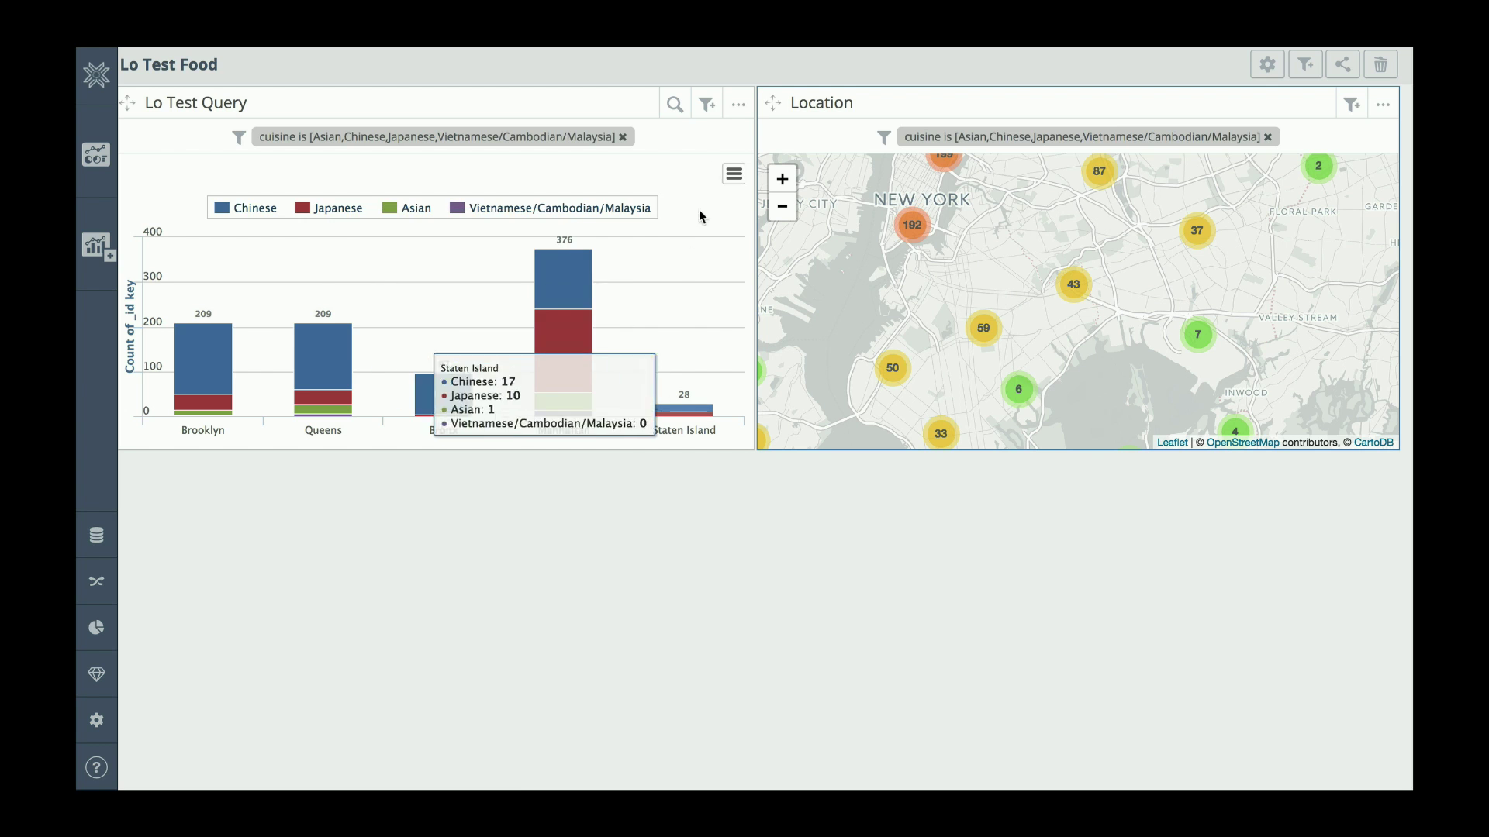
Add a Lo Test Query drilldown into Location filtered by borough = borough, and save it.
{"action": "left_click", "coordinate": [738, 104]}
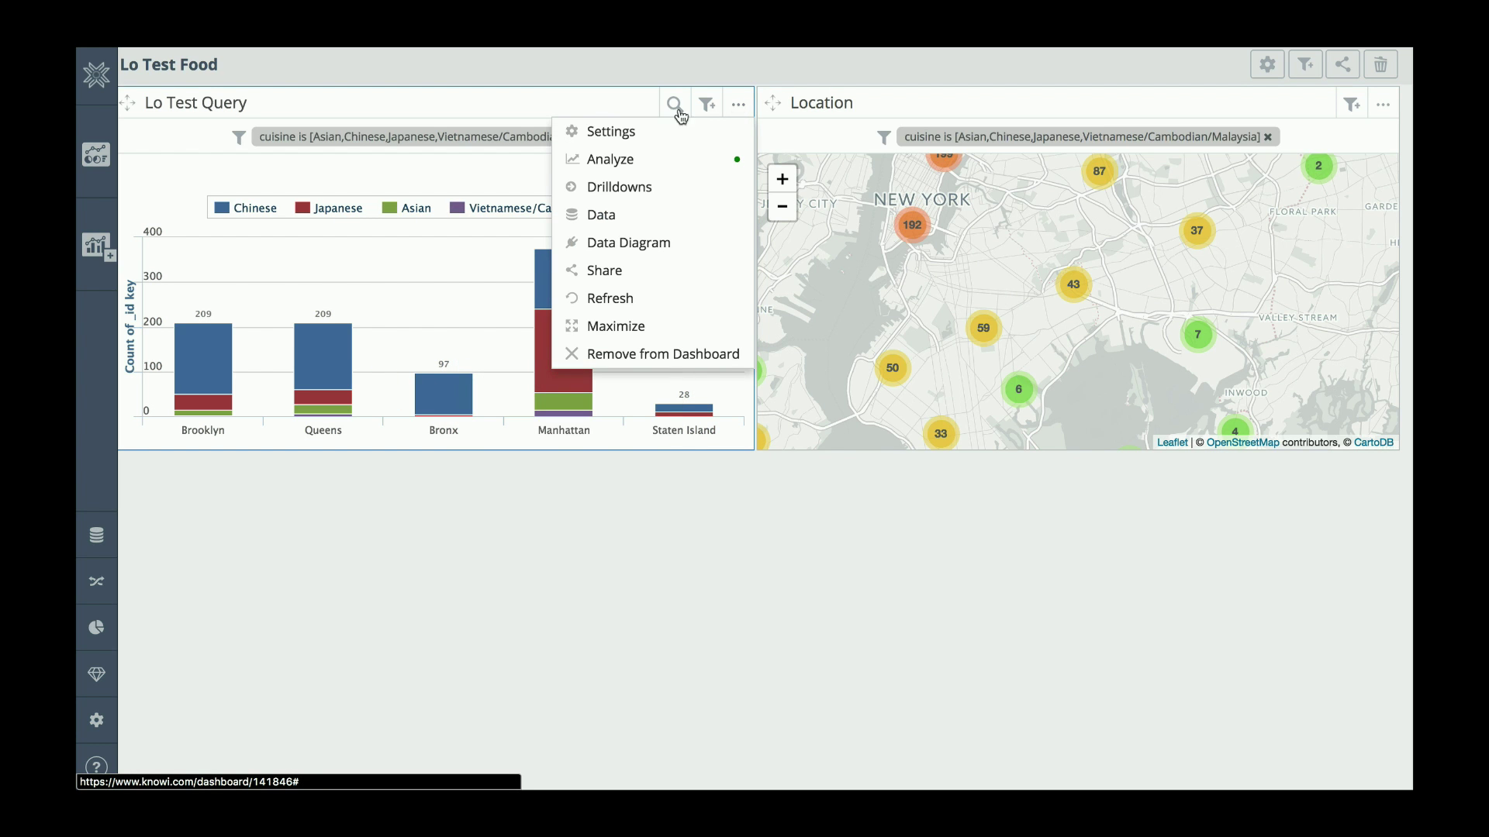
{"action": "left_click", "coordinate": [620, 186]}
{"action": "left_click", "coordinate": [706, 186]}
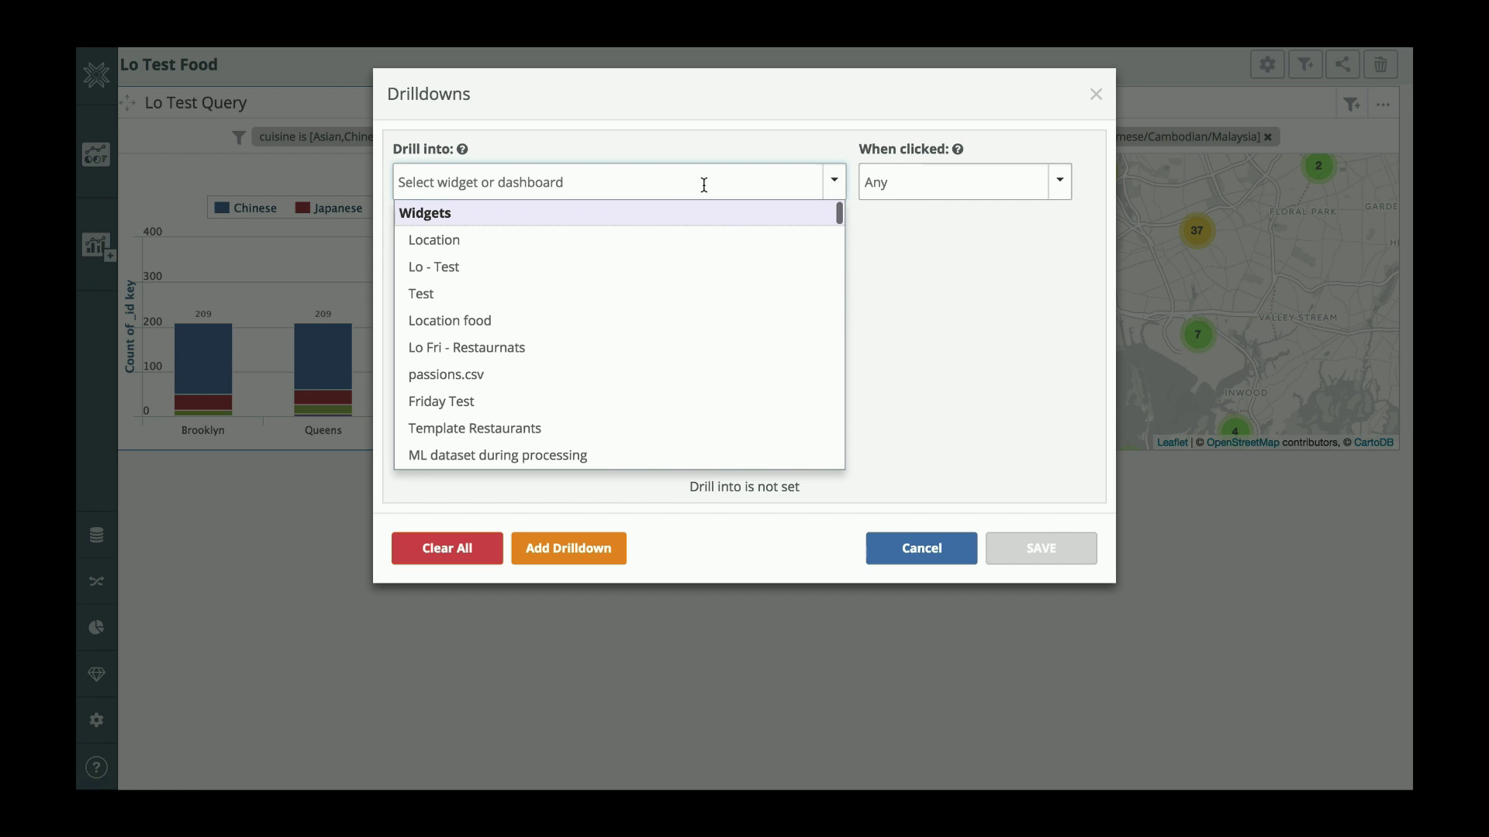
{"action": "left_click", "coordinate": [421, 242]}
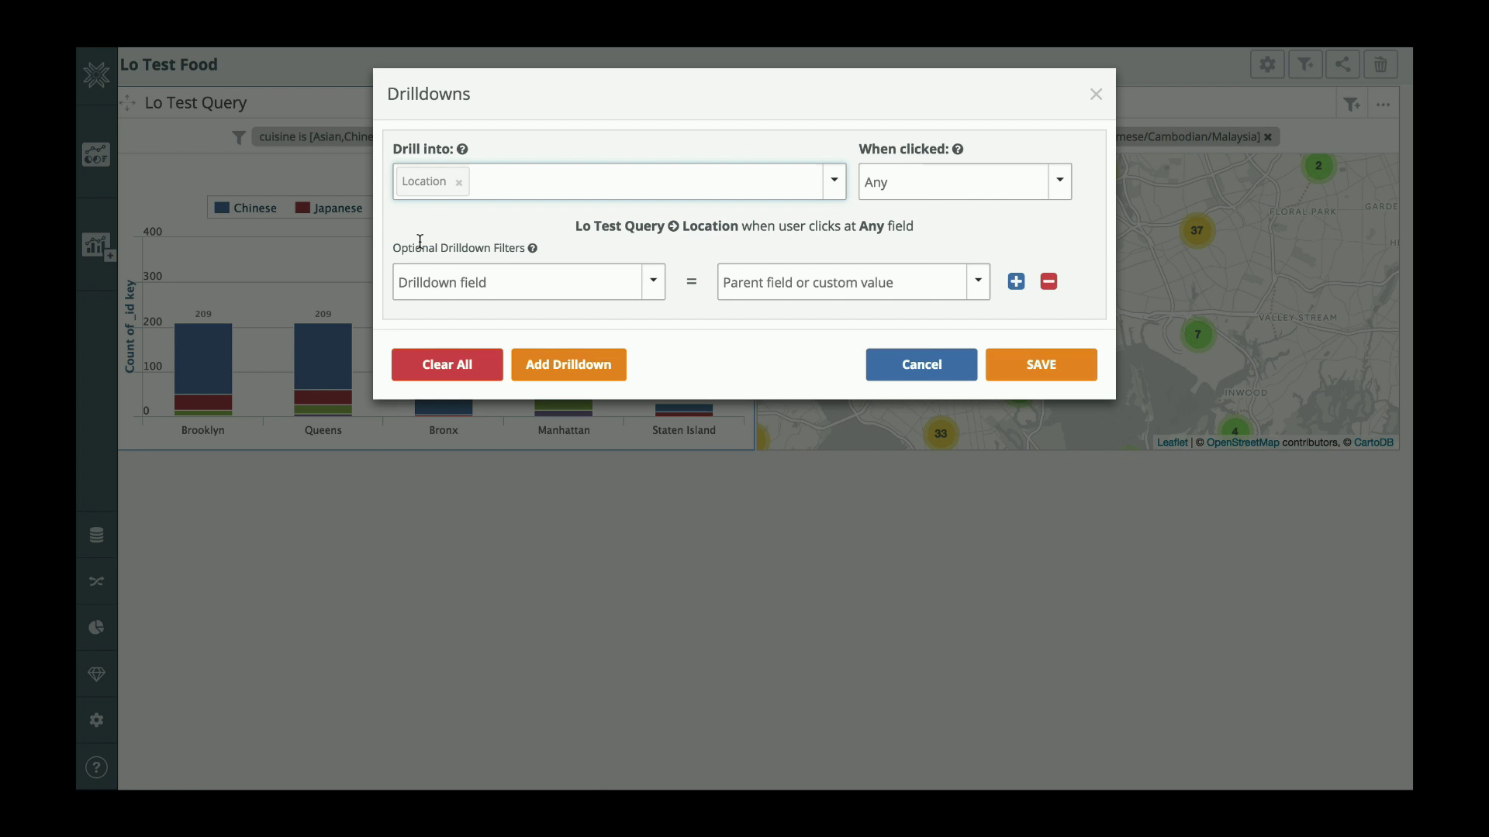
{"action": "left_click", "coordinate": [659, 289]}
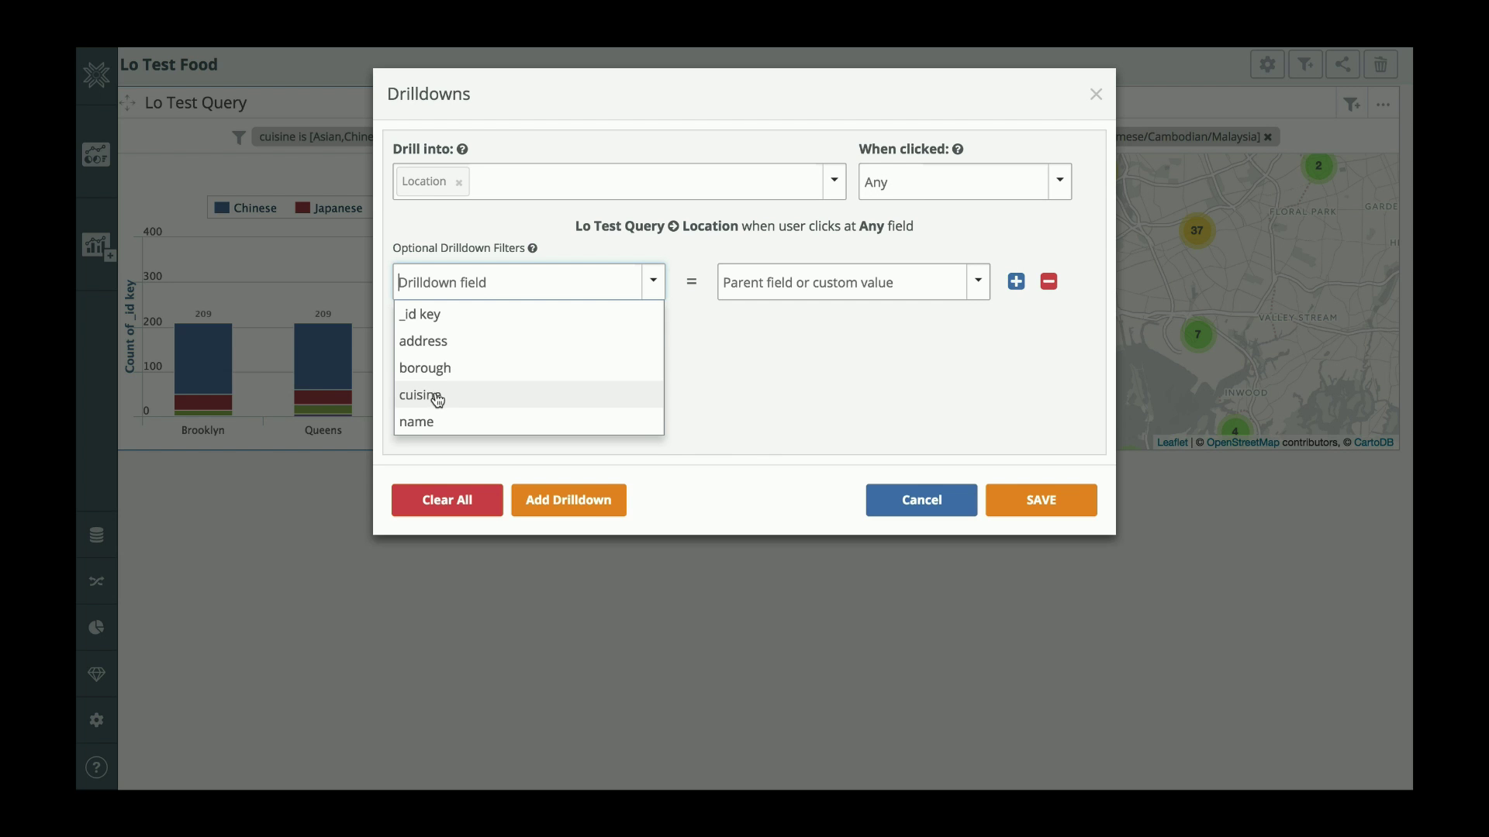
{"action": "left_click", "coordinate": [438, 368]}
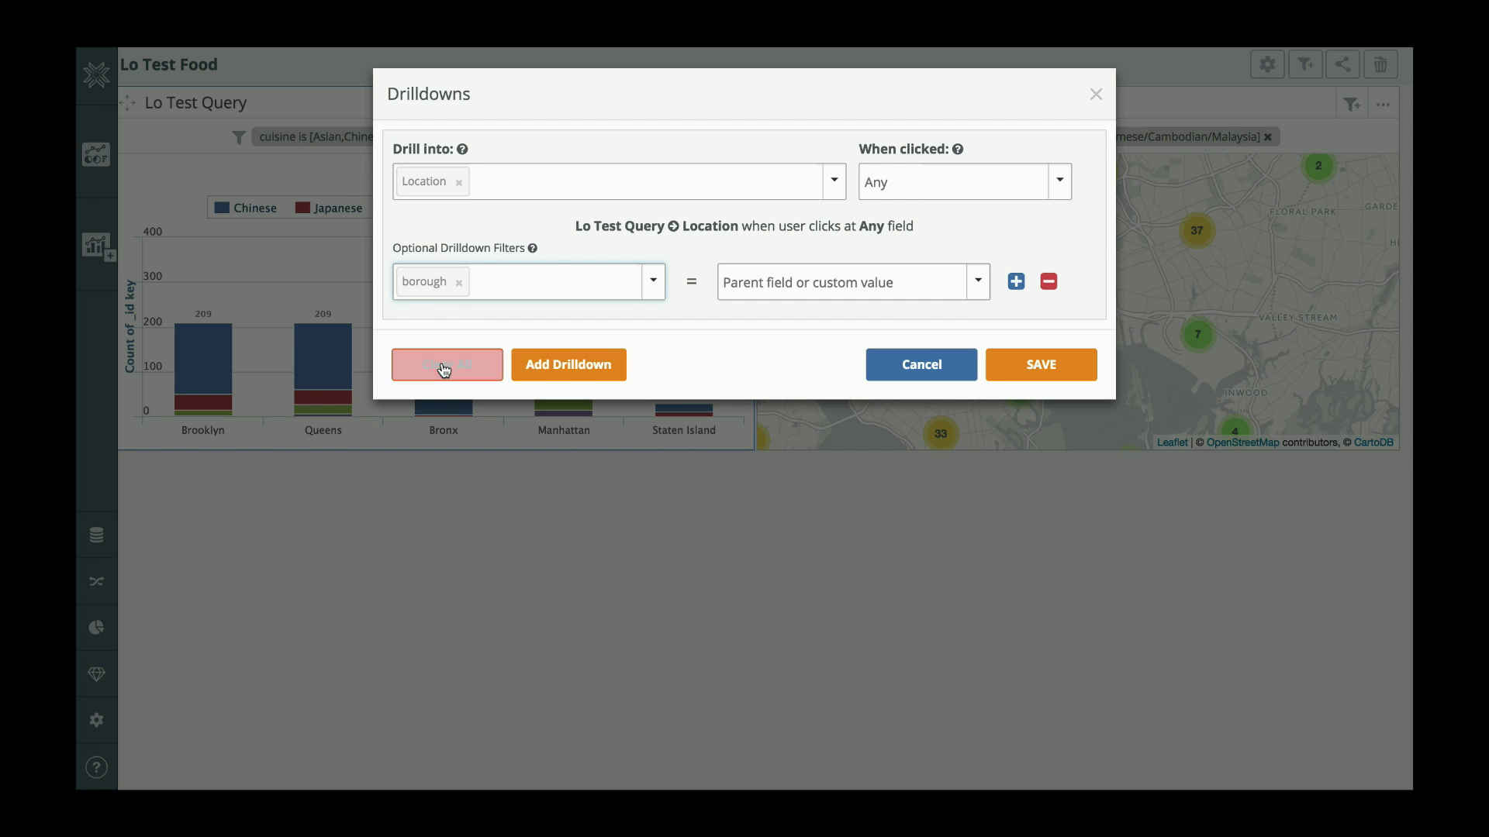
{"action": "left_click", "coordinate": [980, 286]}
{"action": "left_click", "coordinate": [761, 316]}
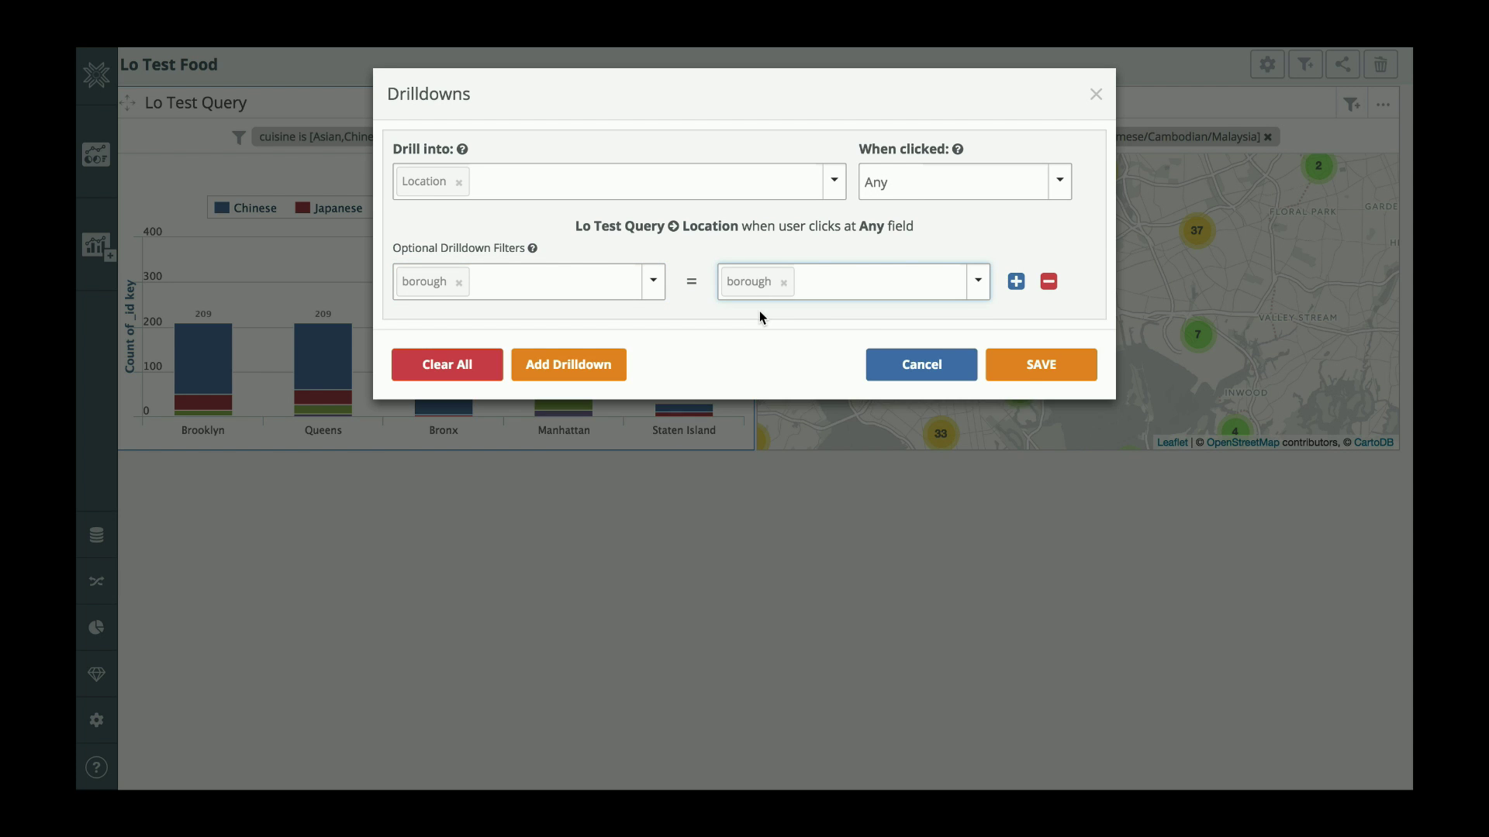
{"action": "left_click", "coordinate": [1053, 372]}
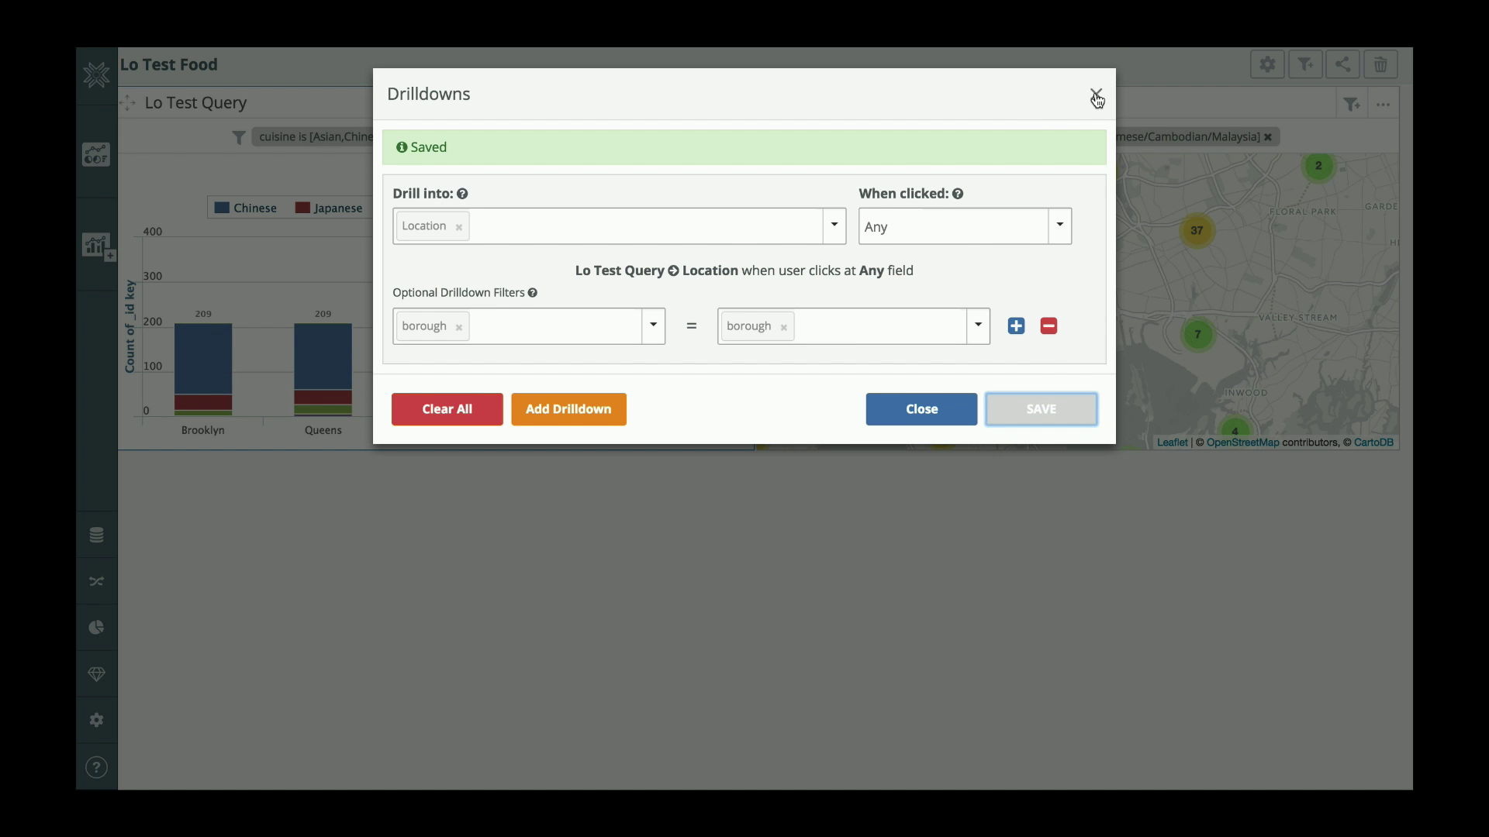
{"action": "left_click", "coordinate": [1095, 94]}
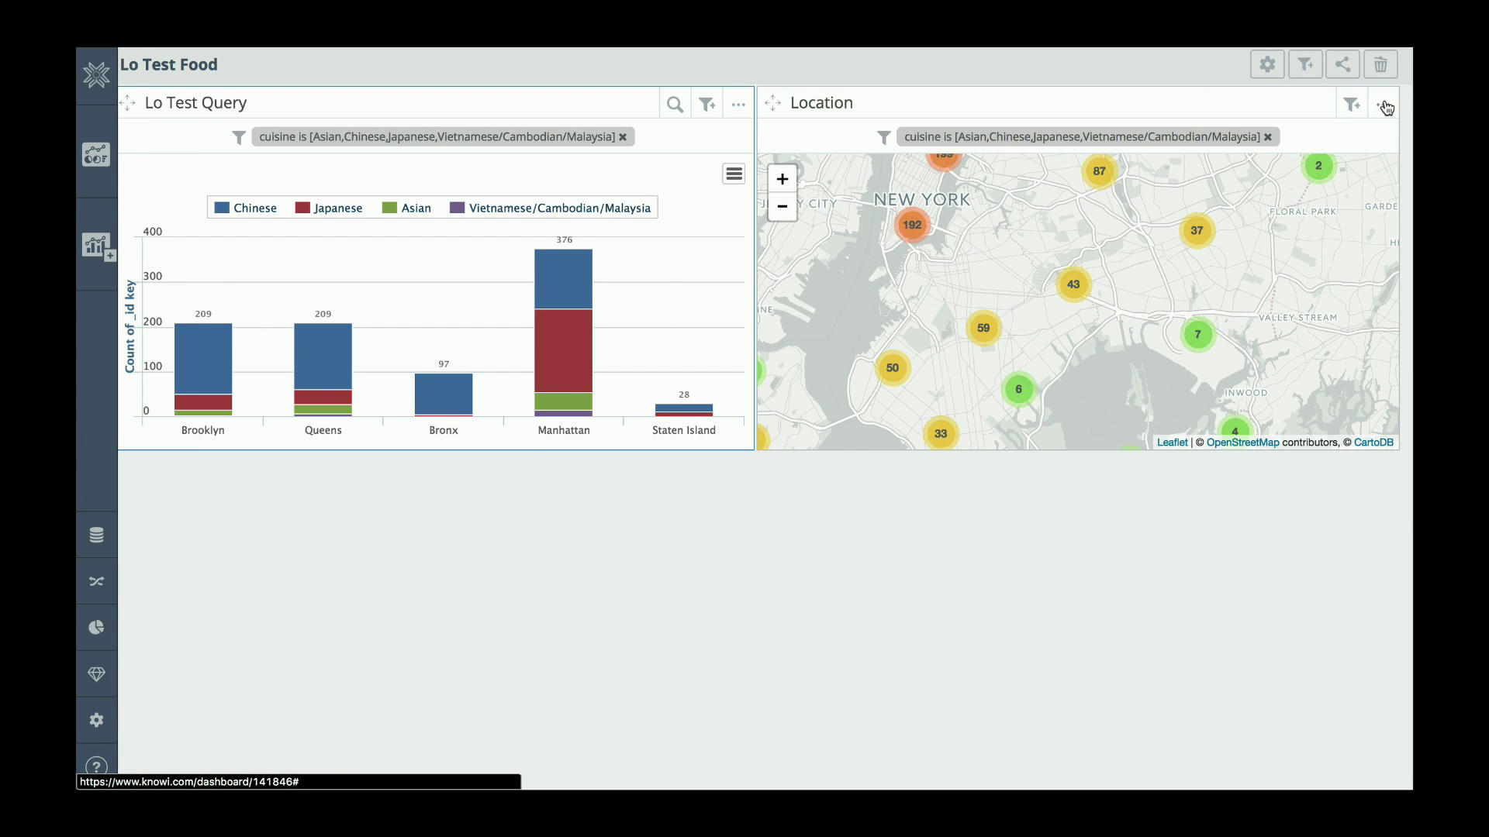
{"action": "left_click", "coordinate": [1386, 105]}
Remove the Location map, widen the chart, then drill from Manhattan down to individual restaurant pins.
{"action": "left_click", "coordinate": [1280, 353]}
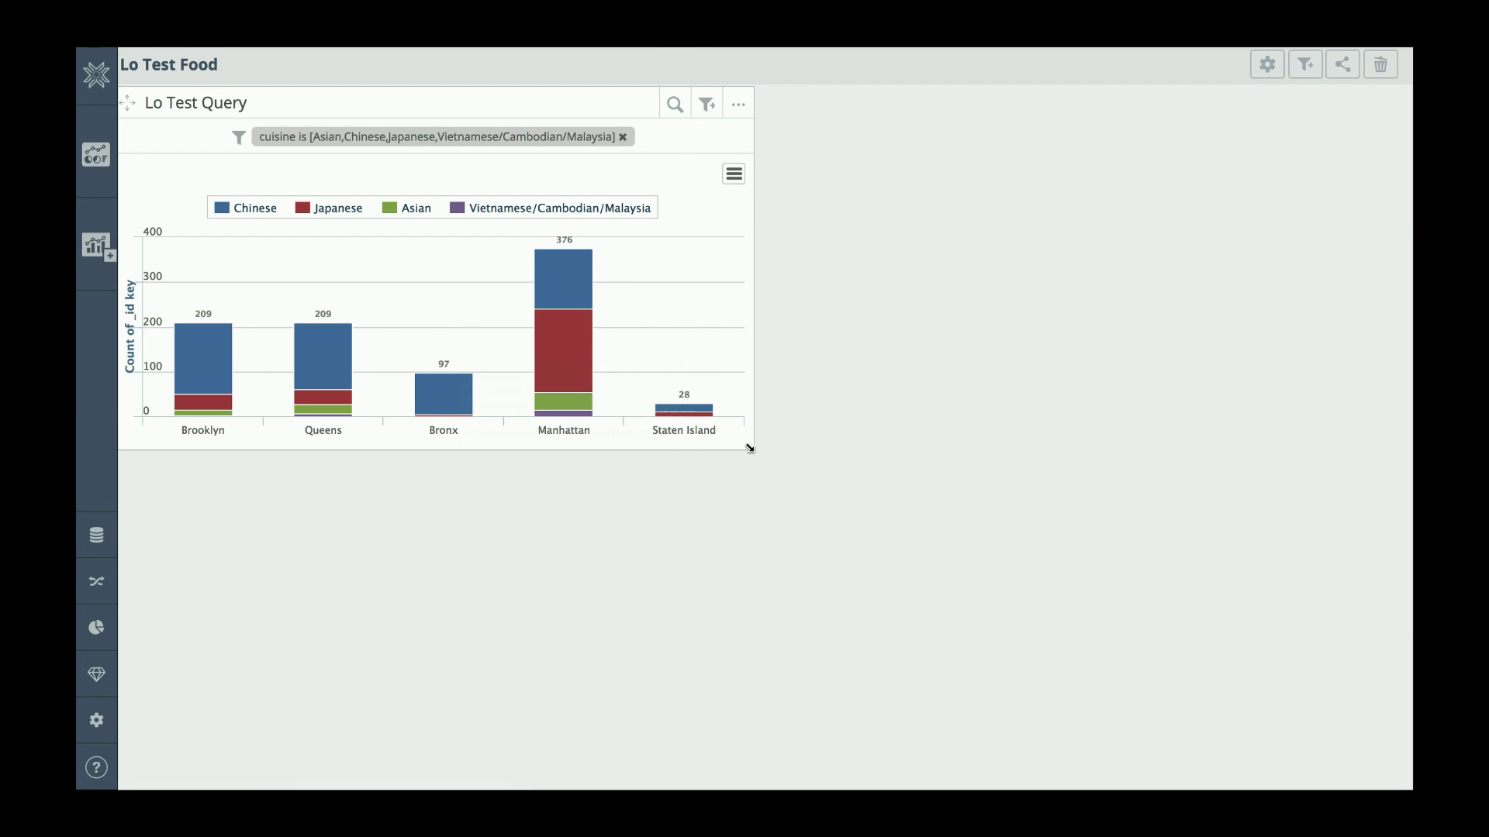
{"action": "left_click_drag", "start_coordinate": [750, 448], "coordinate": [1113, 565]}
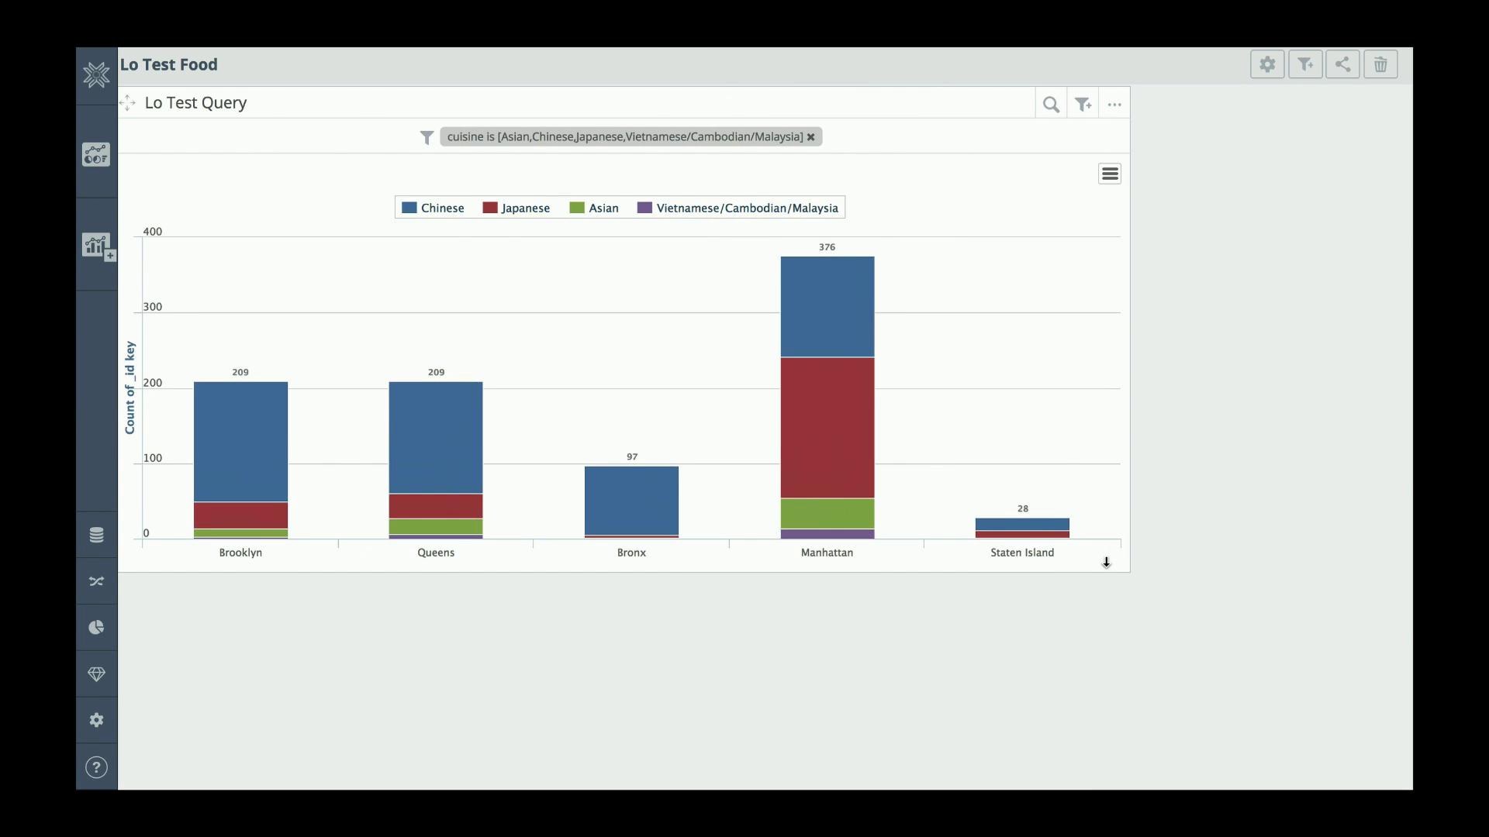
{"action": "mouse_move", "coordinate": [834, 289]}
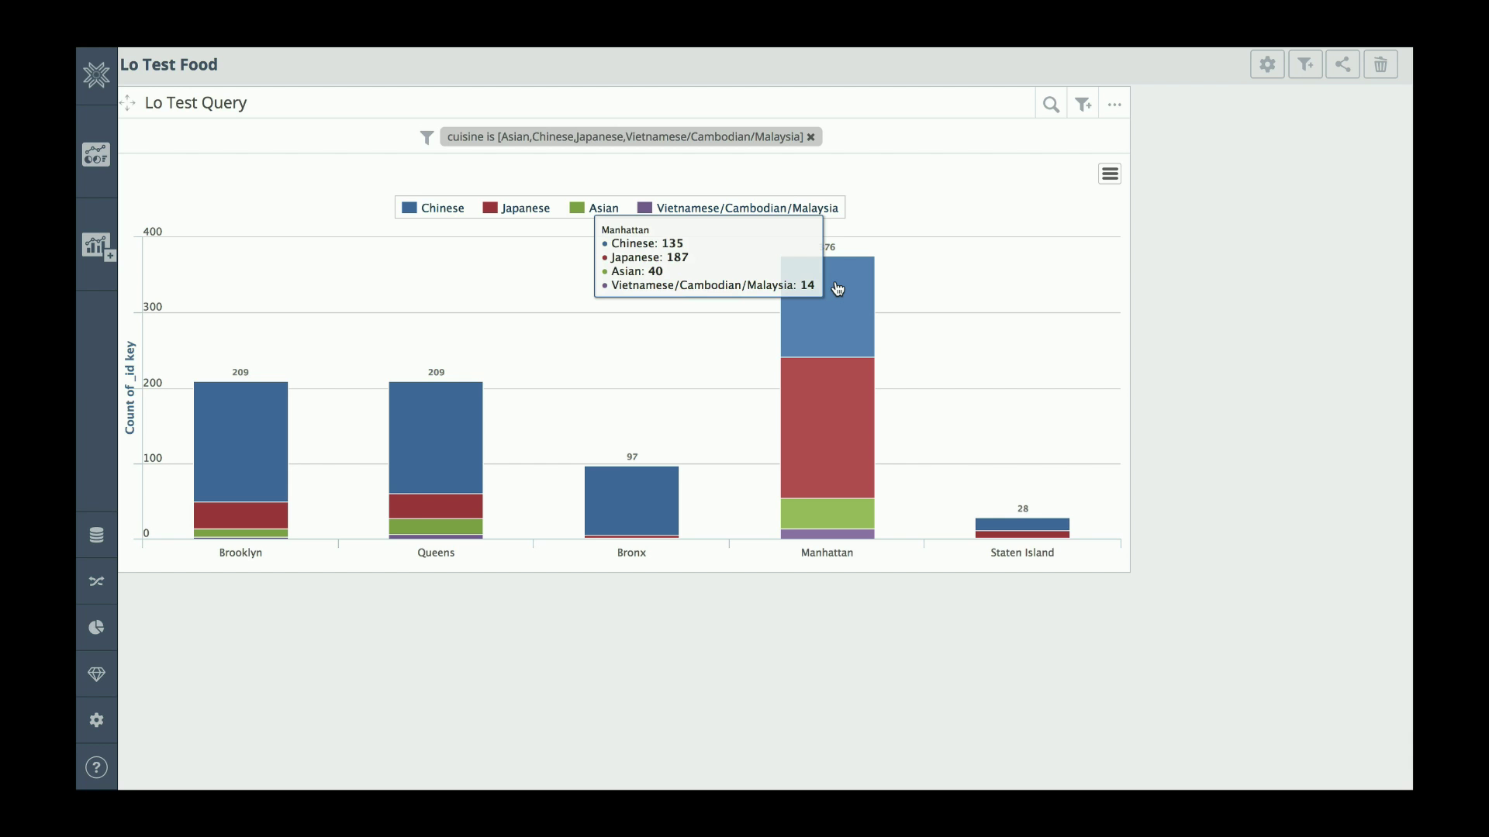
{"action": "left_click", "coordinate": [837, 288]}
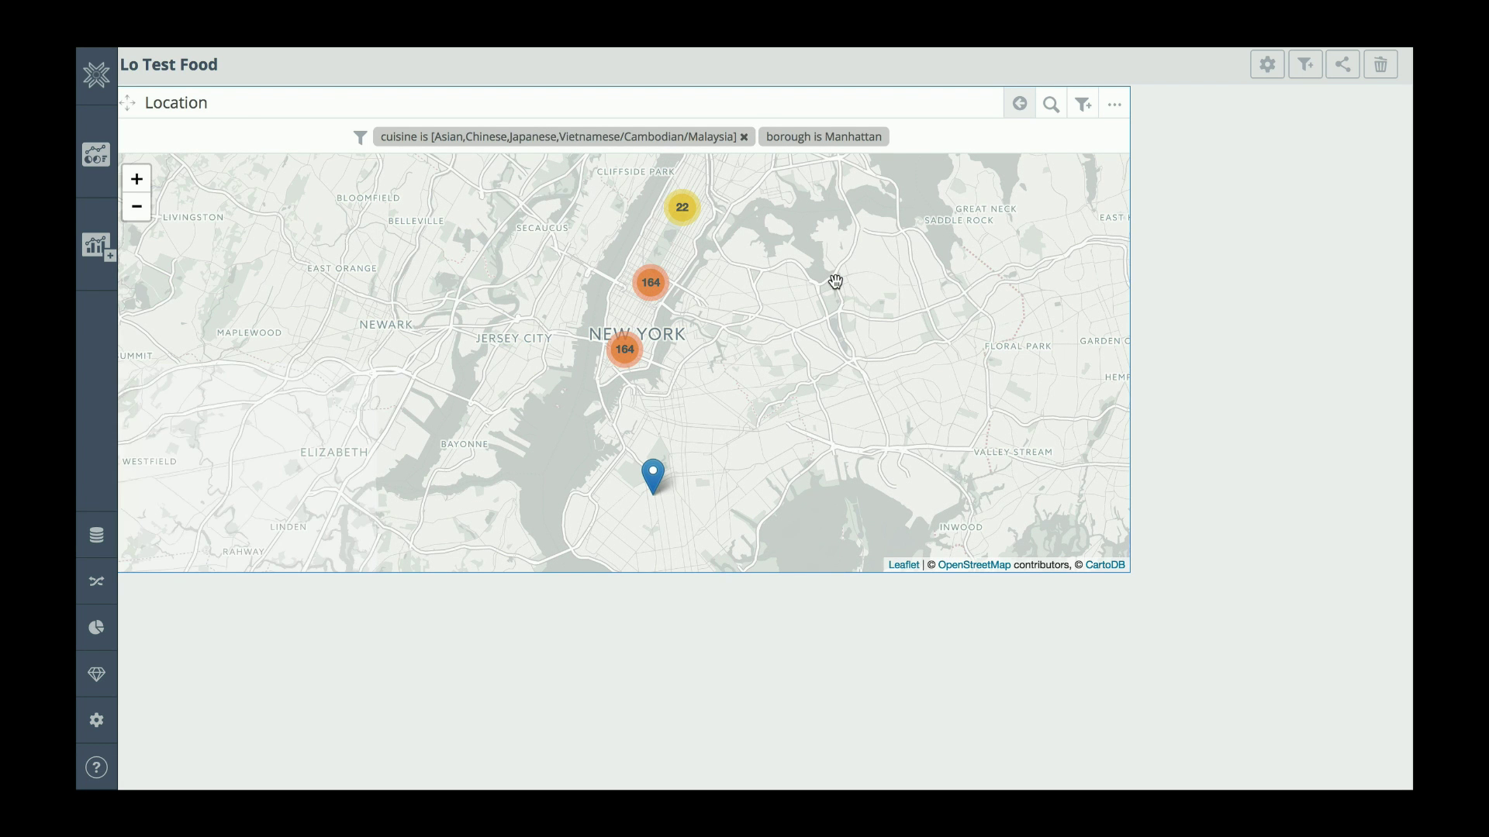
{"action": "left_click", "coordinate": [683, 210]}
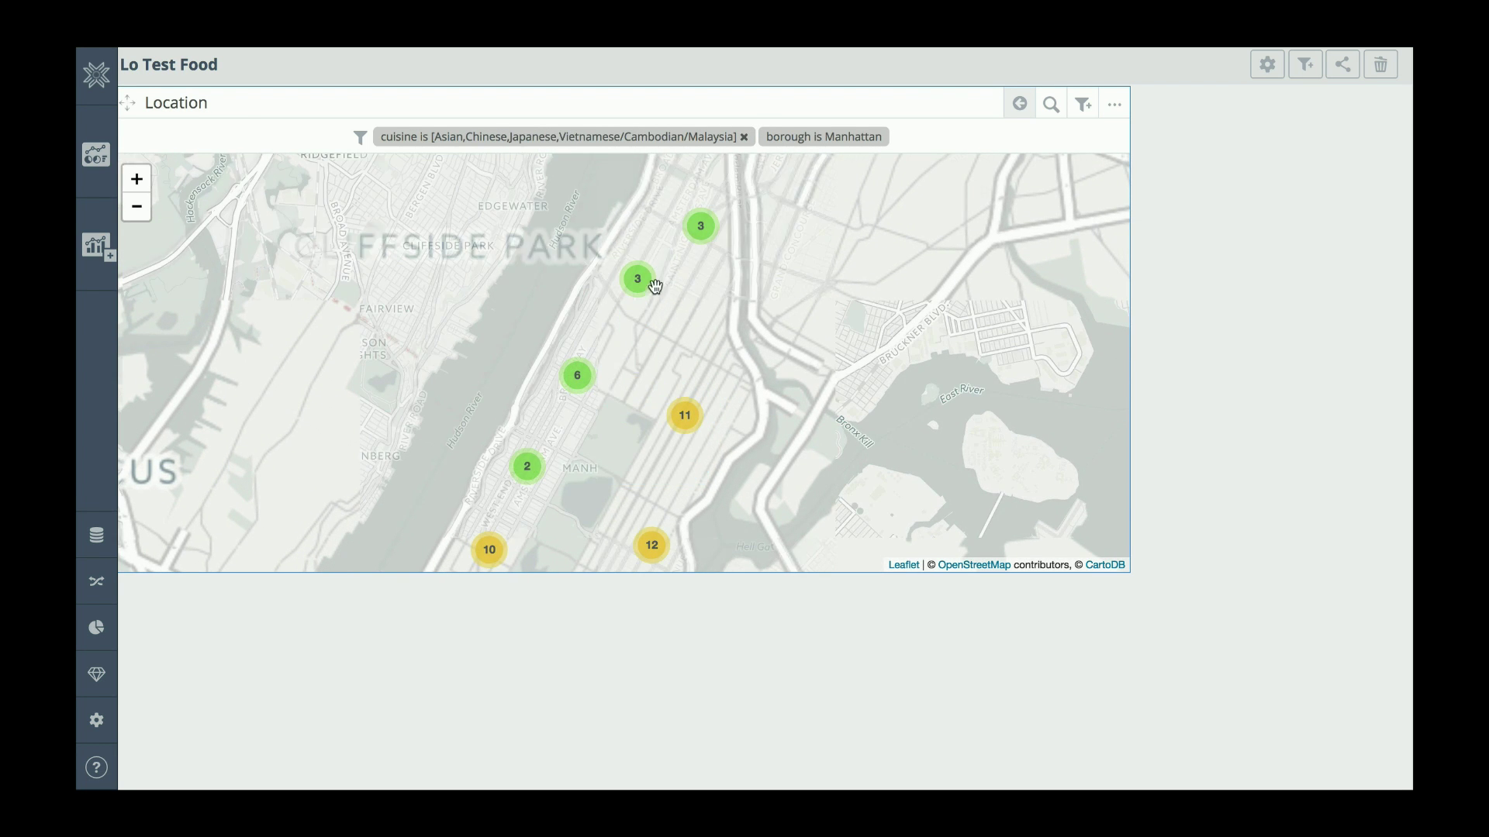
{"action": "left_click", "coordinate": [646, 291]}
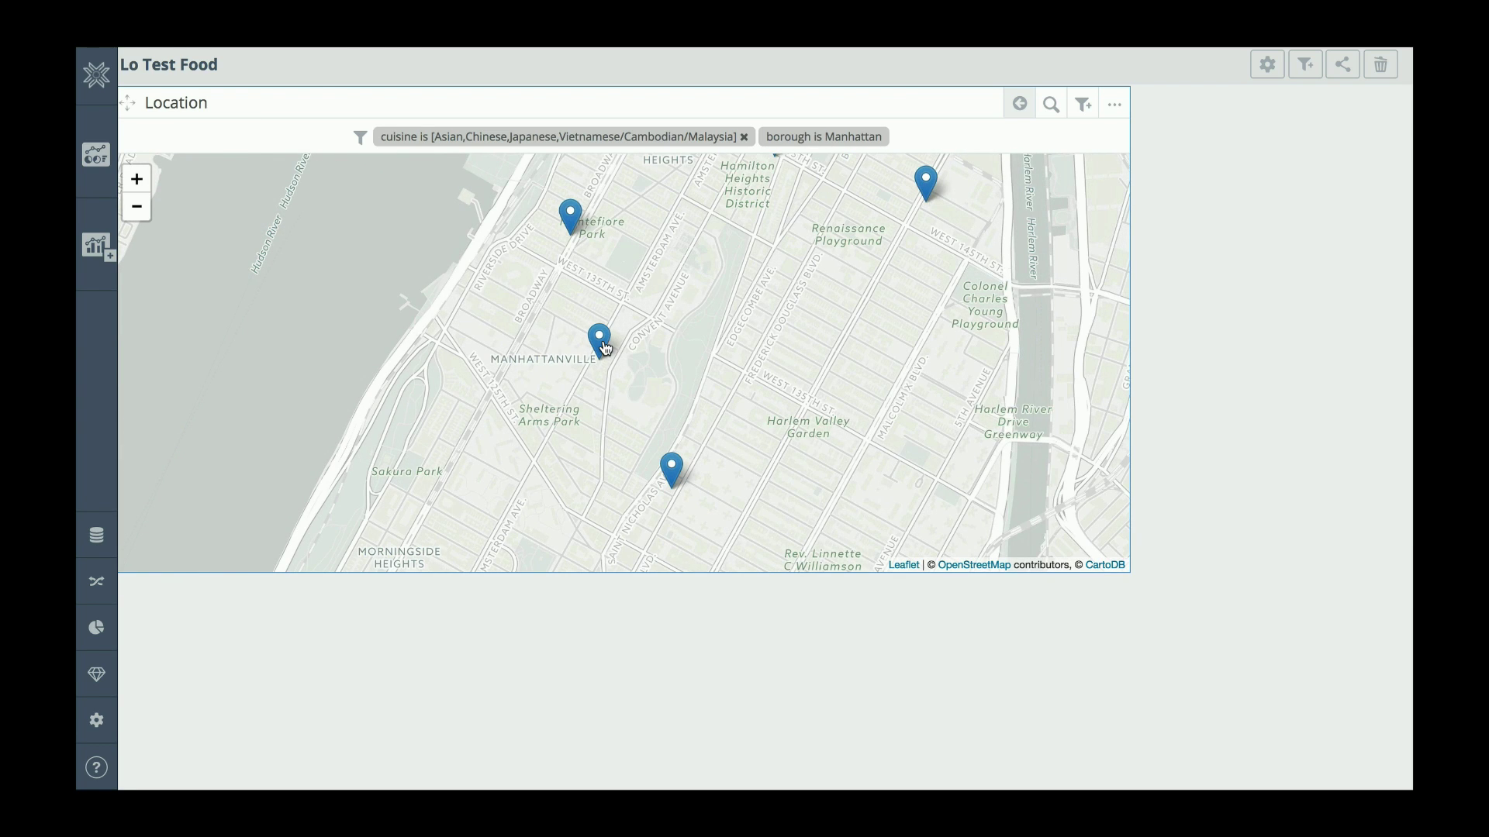